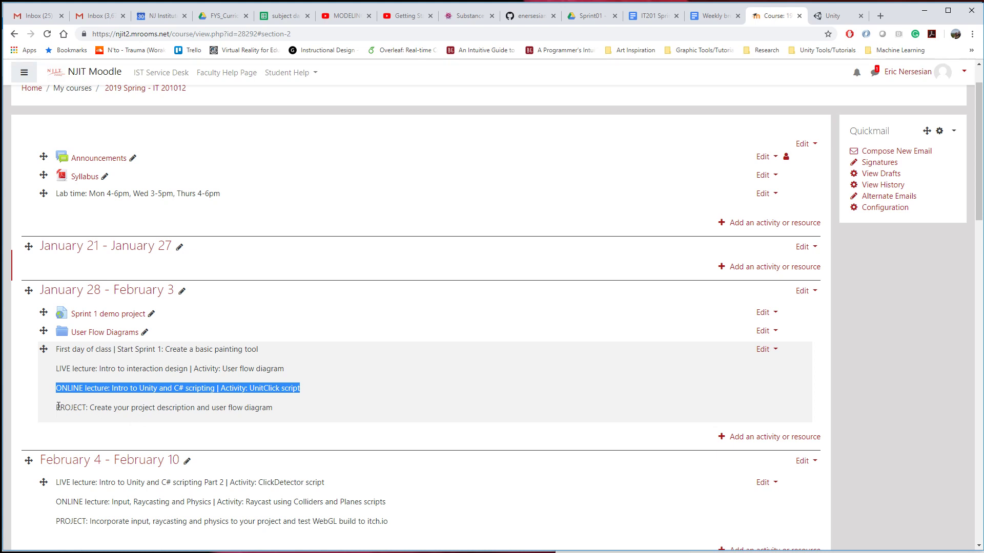
Highlight the January 28 - February 3 project and online lecture lines and the lab times on the course page.
drag(58, 406, 279, 410)
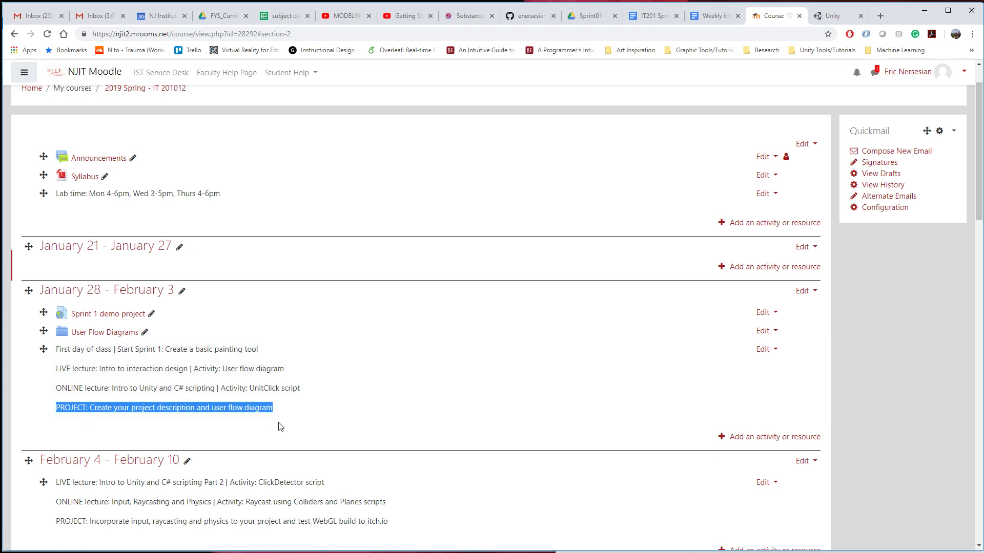
click(340, 401)
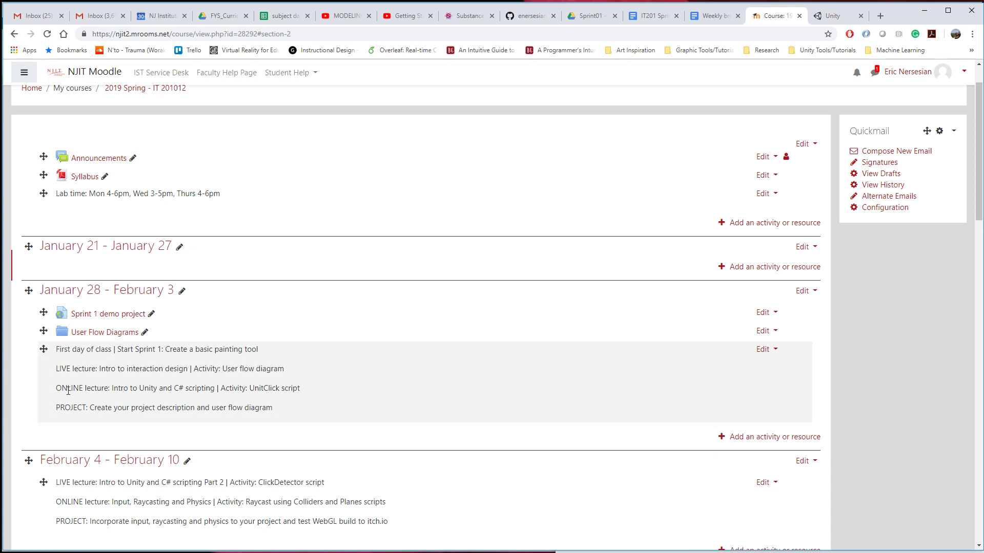
drag(62, 388, 300, 393)
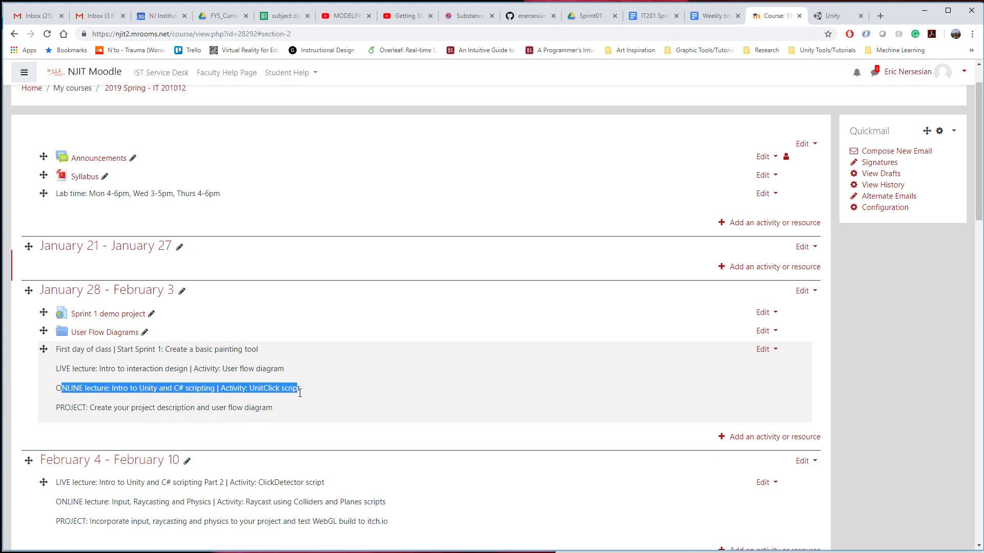
click(339, 400)
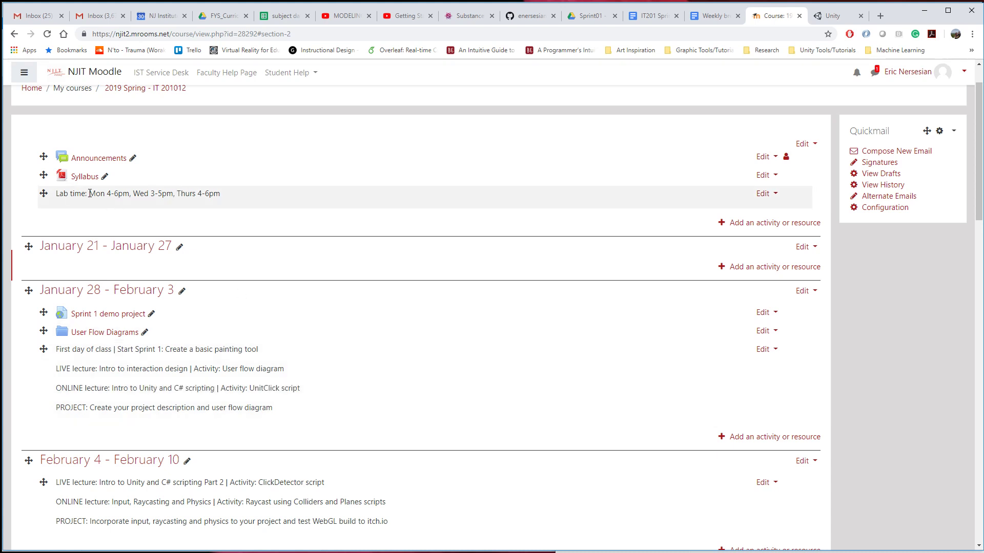
drag(90, 194, 256, 193)
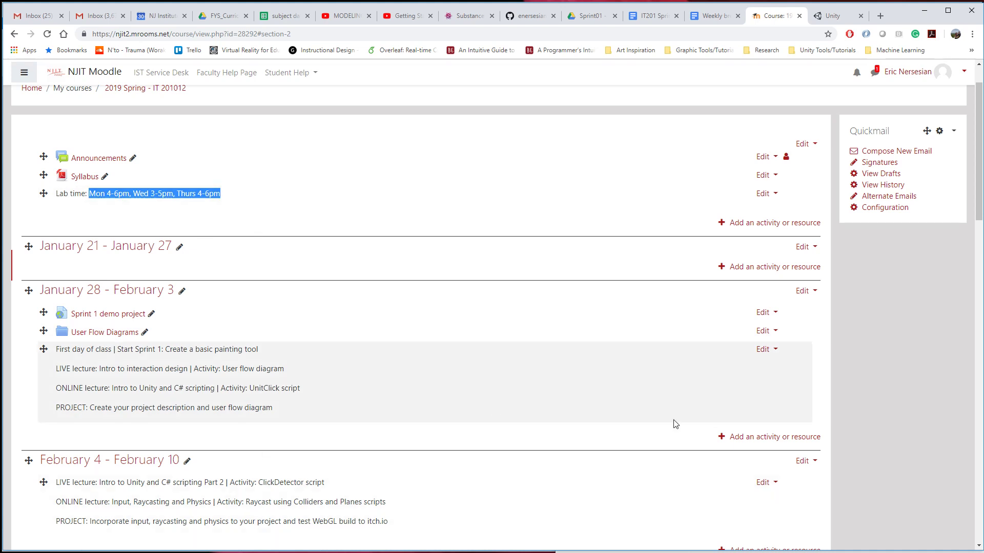
Switch to the Unity website, go to the Get started plans, and choose to try the Personal plan.
click(834, 16)
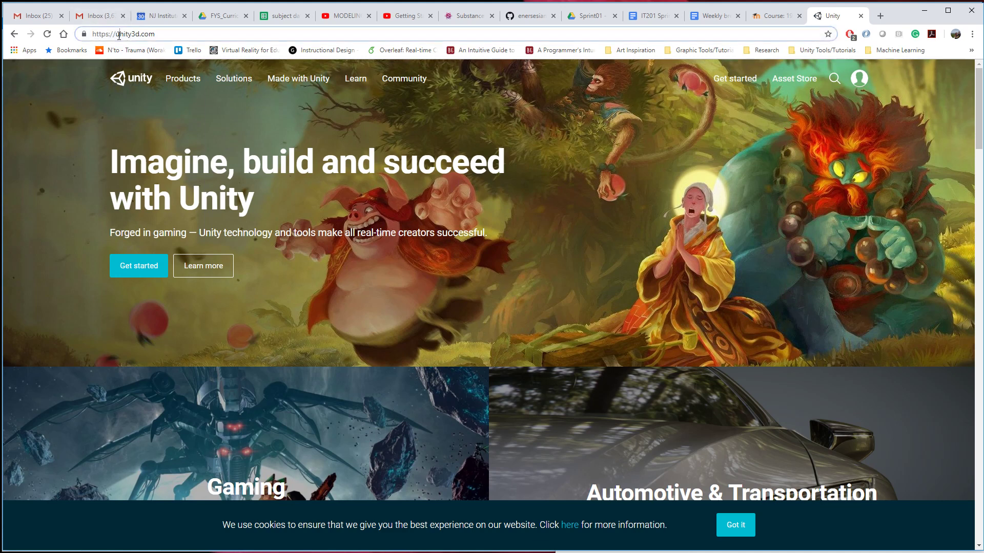
drag(119, 34, 156, 35)
click(195, 78)
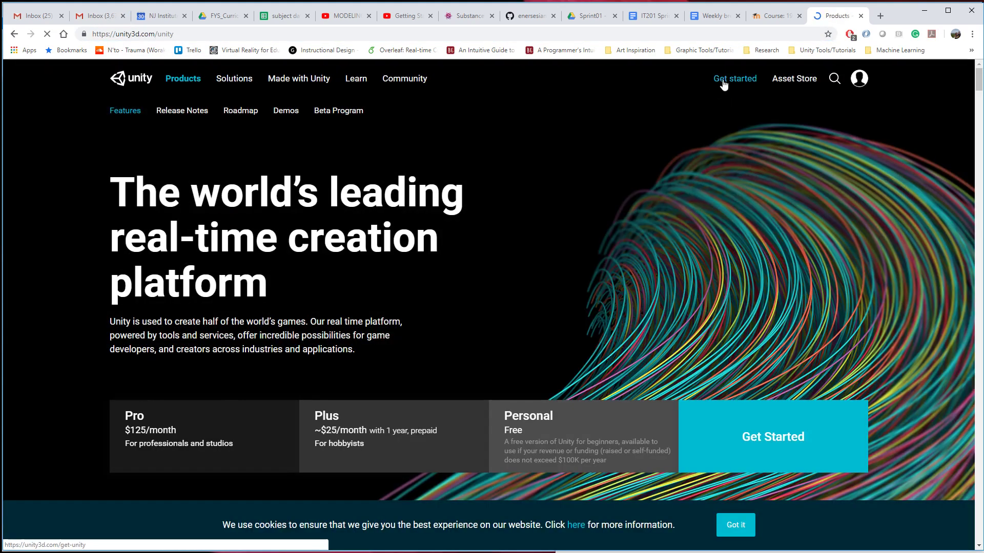
click(723, 80)
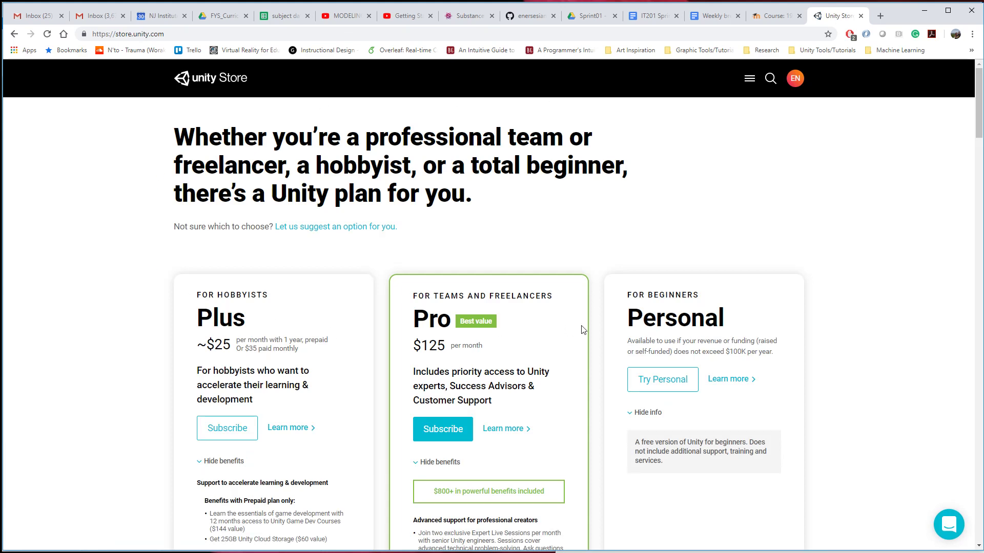
scroll(582, 330, down, 3)
click(669, 229)
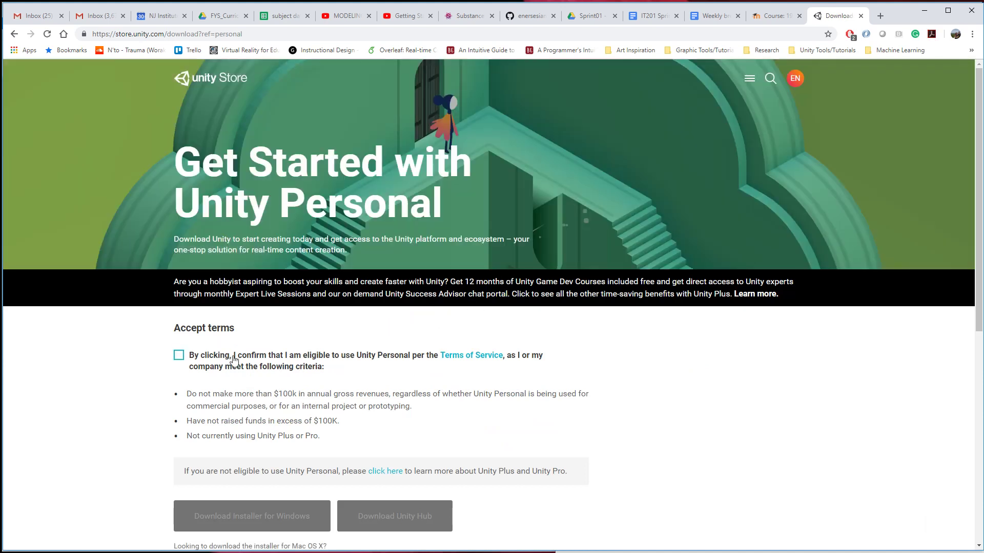
Accept the Unity Personal eligibility terms and highlight the version number in the system requirements heading.
click(180, 360)
scroll(262, 370, down, 1)
scroll(262, 370, down, 3)
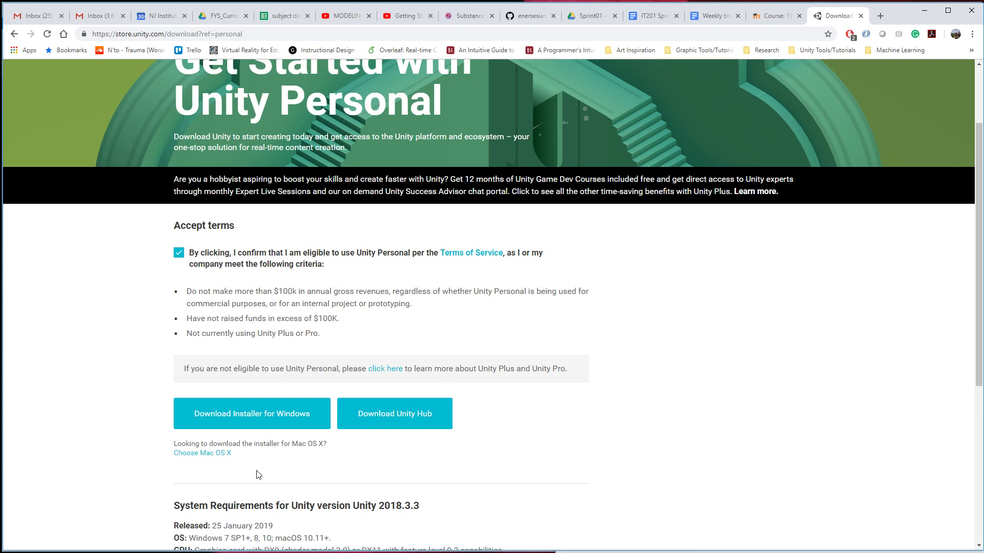
scroll(230, 461, down, 1)
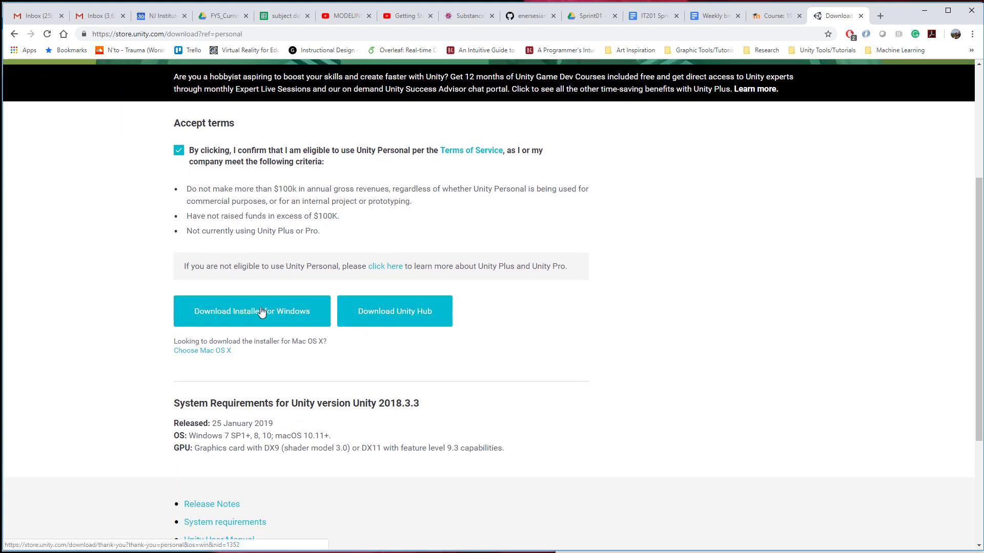
drag(378, 404, 431, 404)
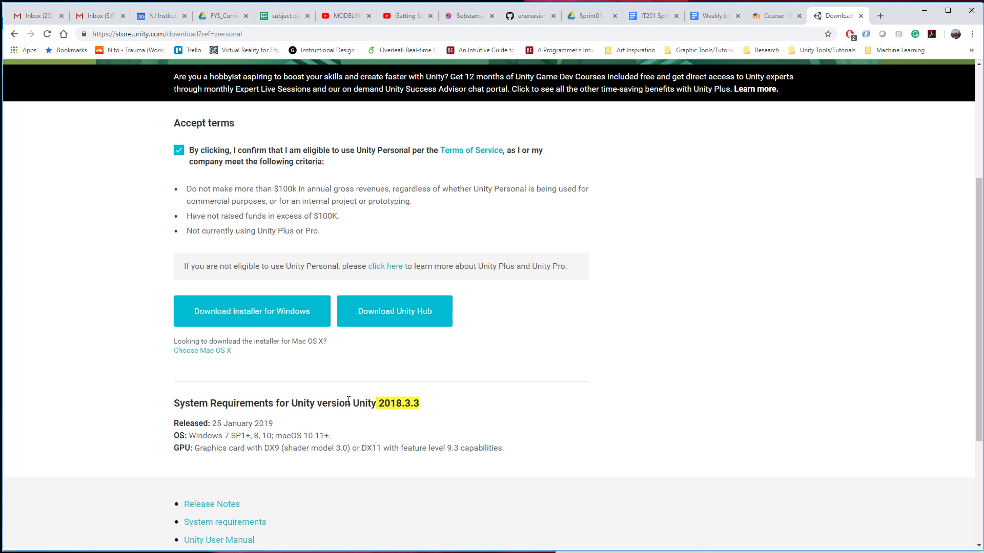
scroll(348, 400, down, 4)
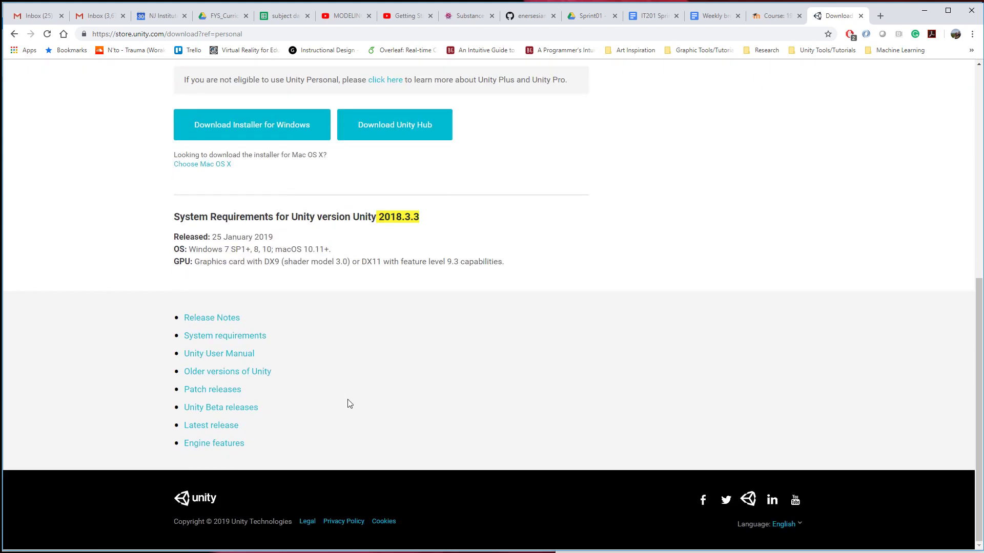
Open the archive of older Unity versions and examine the 2018.x releases, highlighting Unity 2018.2.20 and Unity 2018.3.3.
click(229, 376)
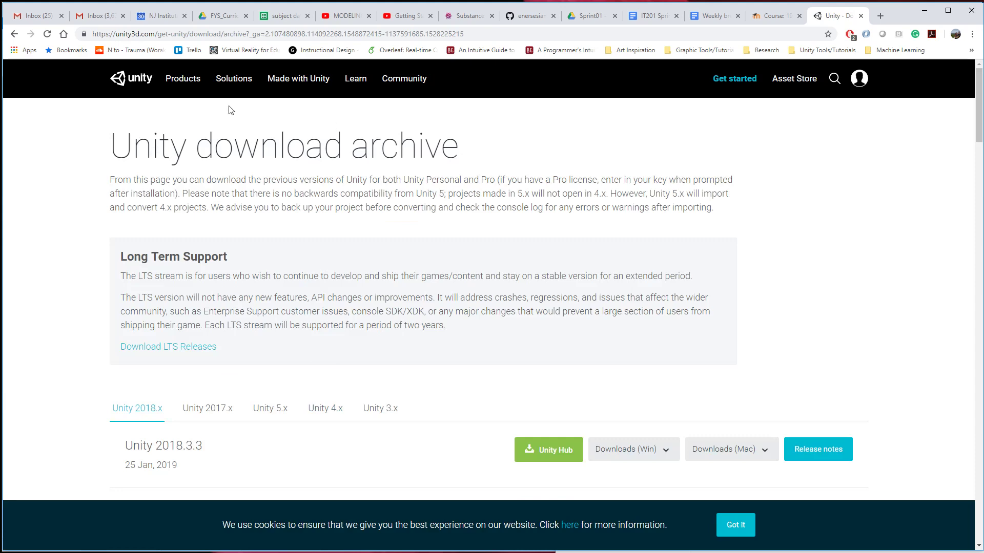
scroll(283, 358, down, 6)
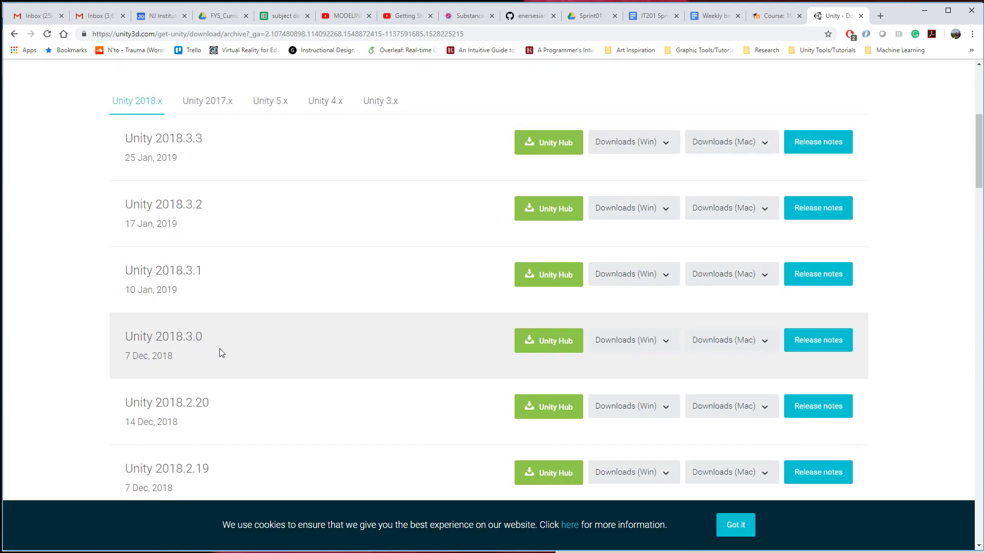
scroll(219, 352, down, 2)
drag(209, 307, 117, 309)
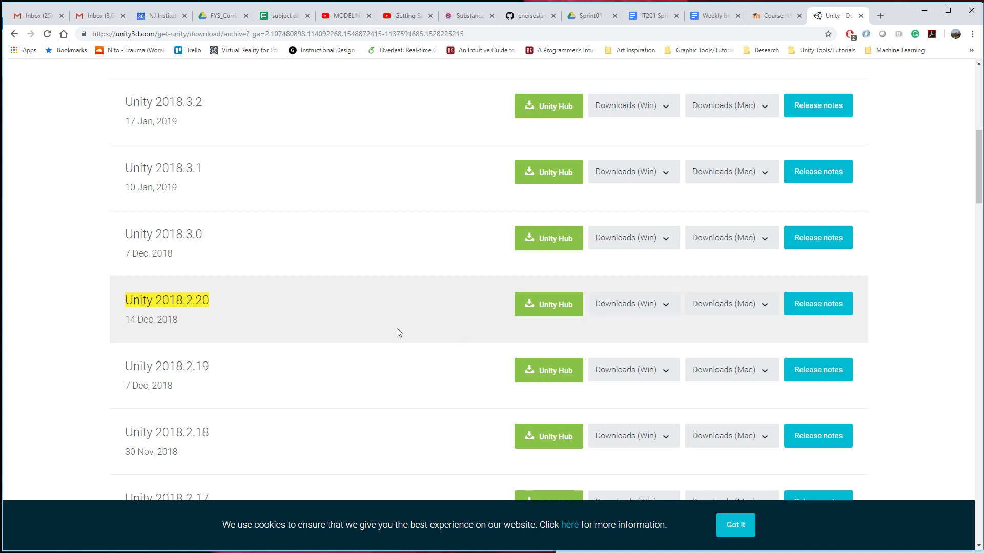
scroll(398, 330, up, 8)
scroll(258, 372, down, 3)
drag(140, 292, 228, 298)
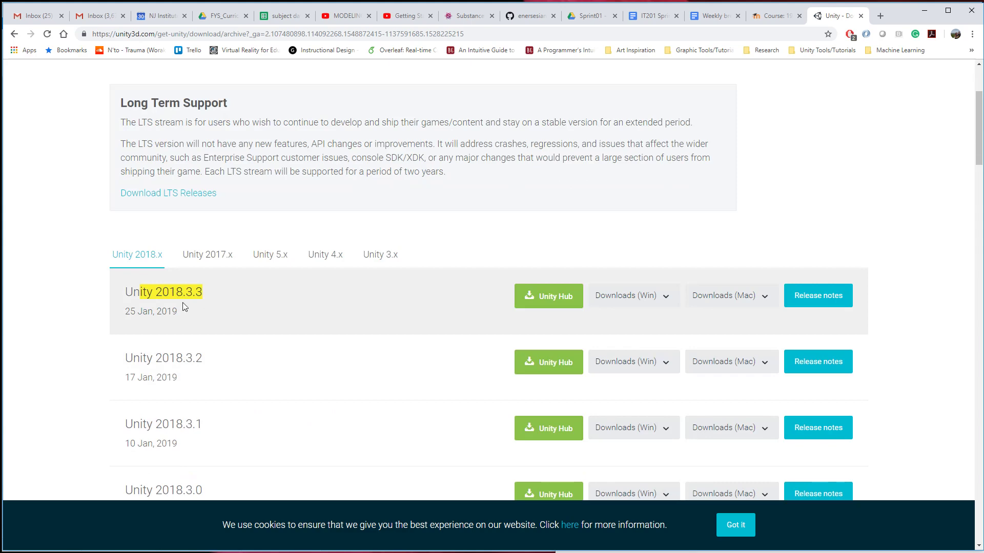
scroll(189, 307, up, 3)
Return to the Unity Personal download page, reconfirm the eligibility terms, and highlight the system requirements version number.
click(14, 34)
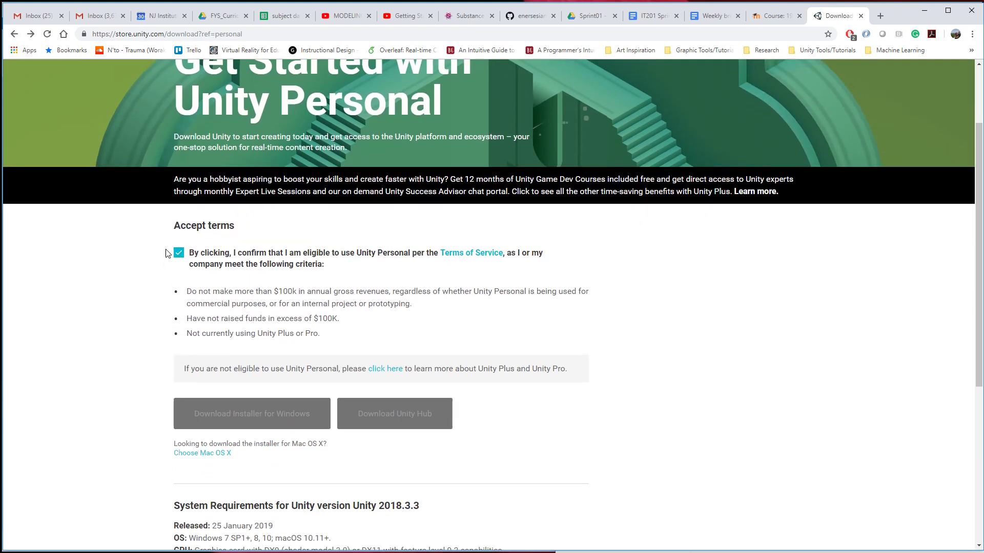
double_click(191, 253)
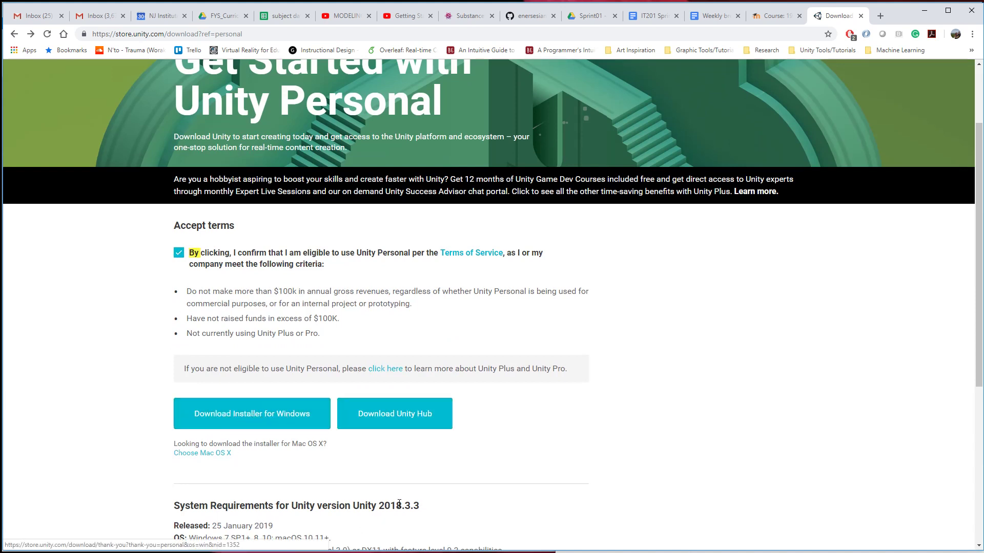
drag(378, 506, 435, 508)
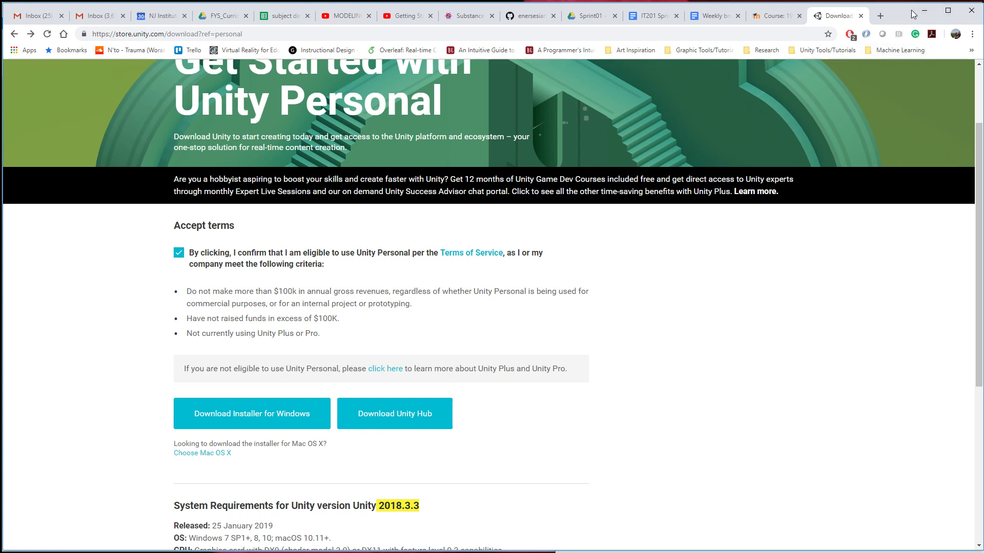
Search Windows for "unity" and launch Unity Hub.
key(super)
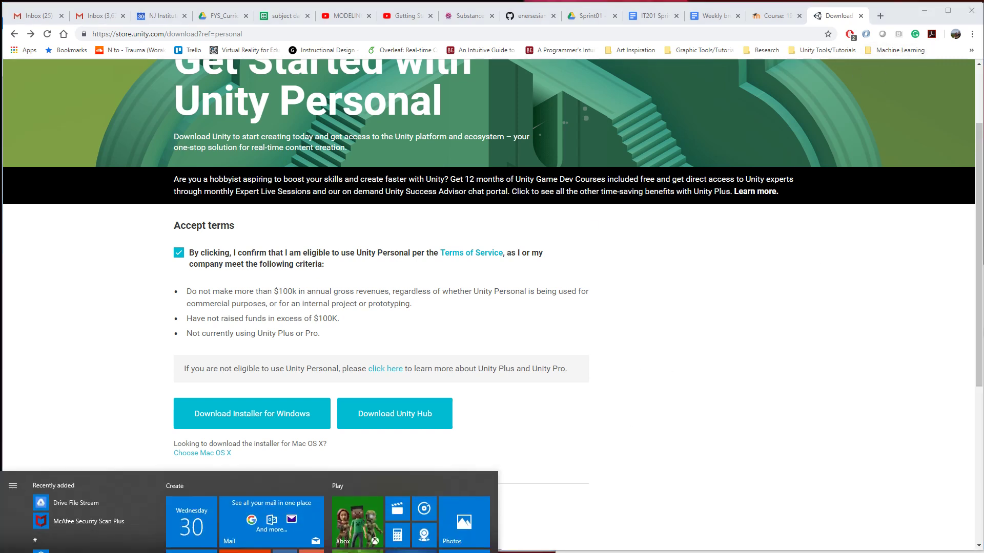
text(un)
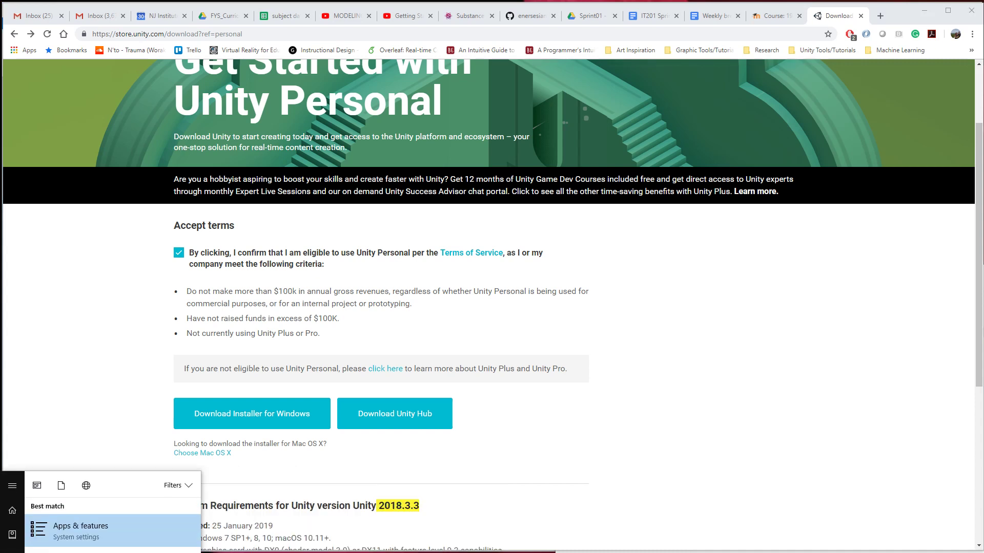
text(ity)
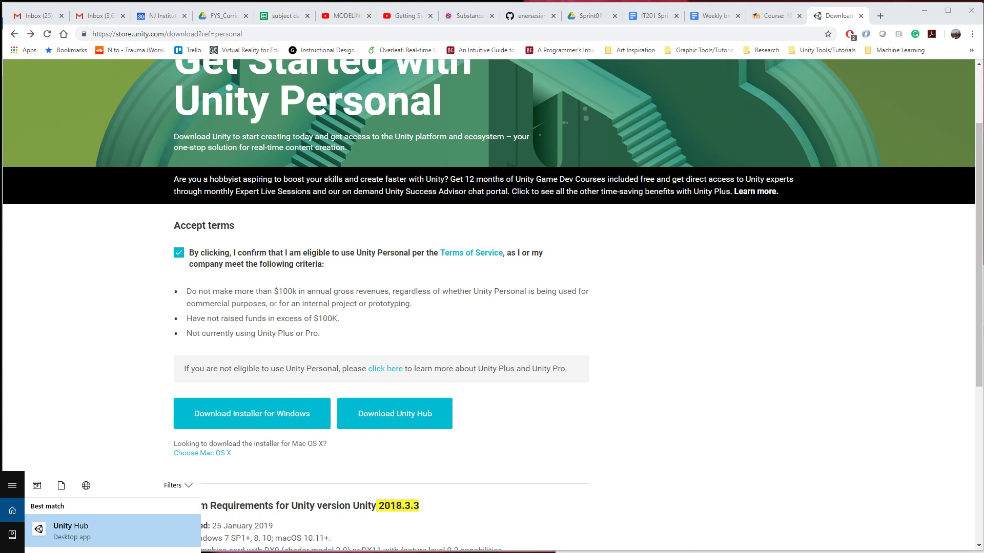
key(Return)
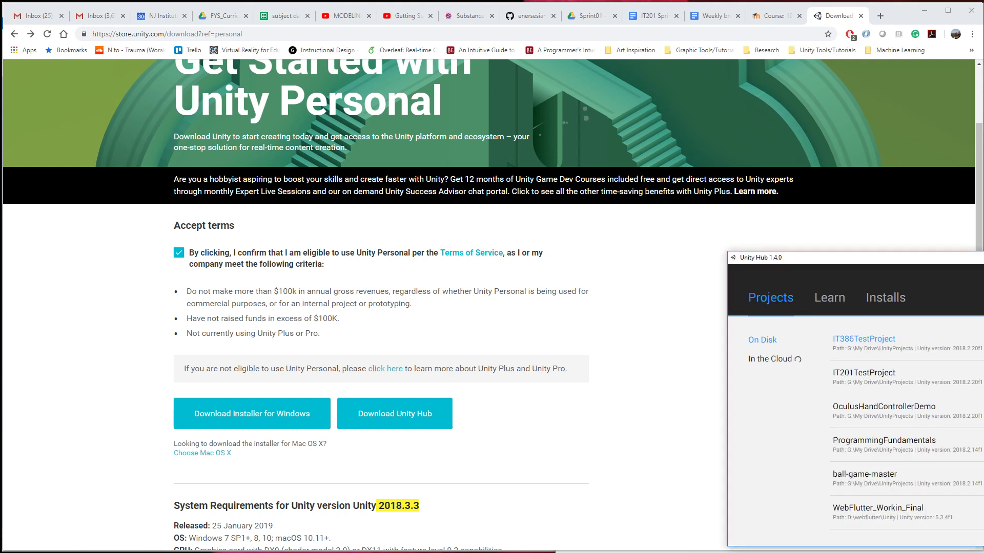
Minimise the browser and close Paint without saving the untitled drawing.
click(926, 10)
click(970, 9)
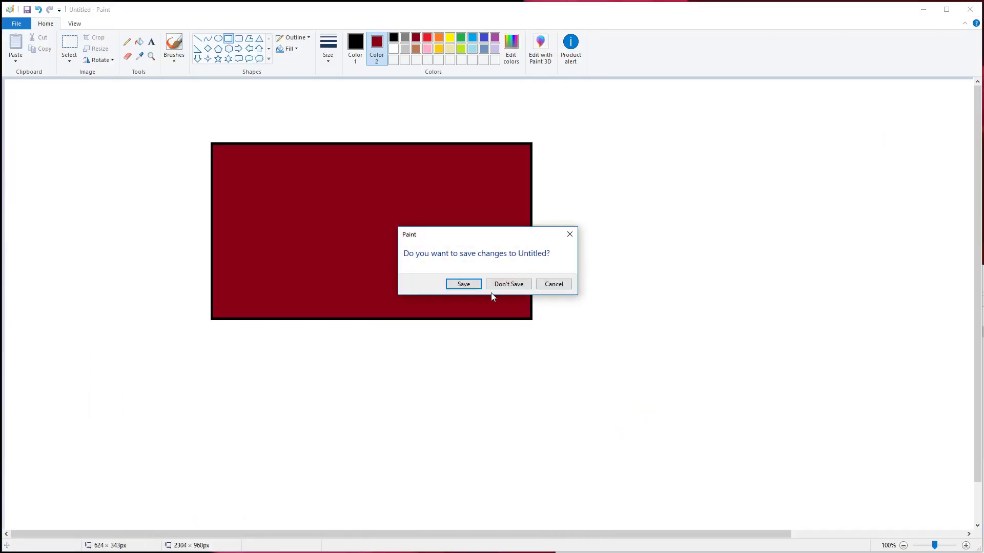
click(510, 284)
Launch Unity 2018.2.20 from the desktop and place its project window over the browser's download page.
double_click(208, 490)
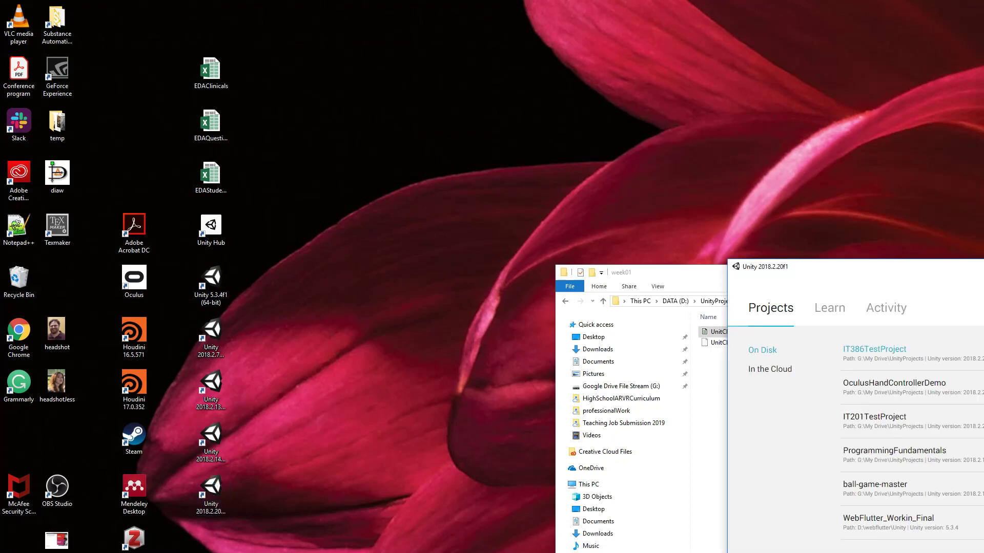
drag(924, 270, 372, 163)
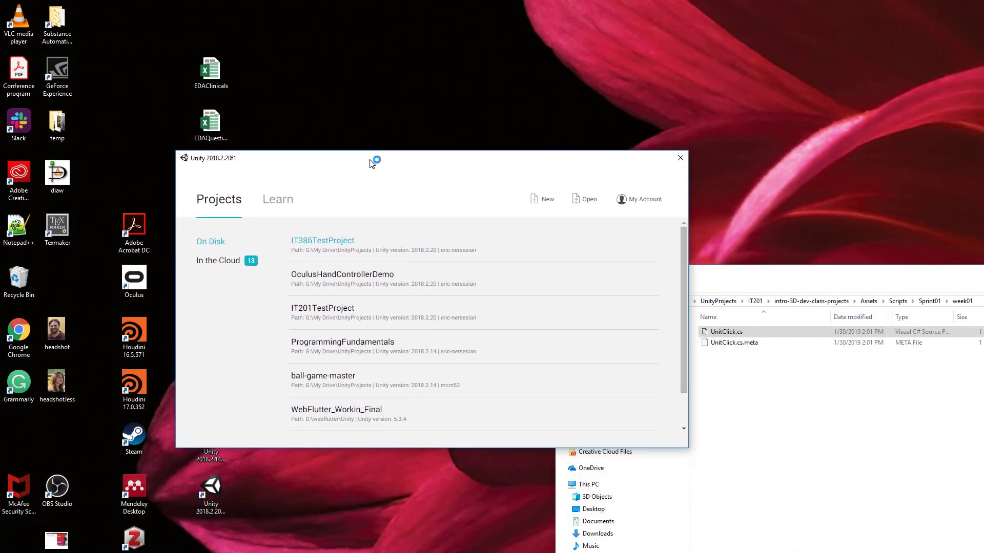
key(alt+Tab)
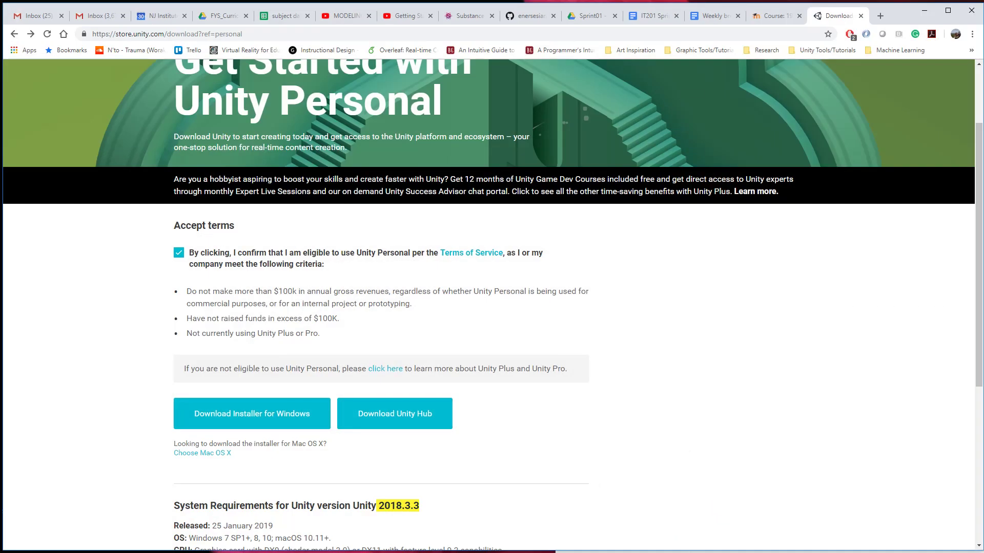
key(alt+Tab)
drag(369, 167, 510, 190)
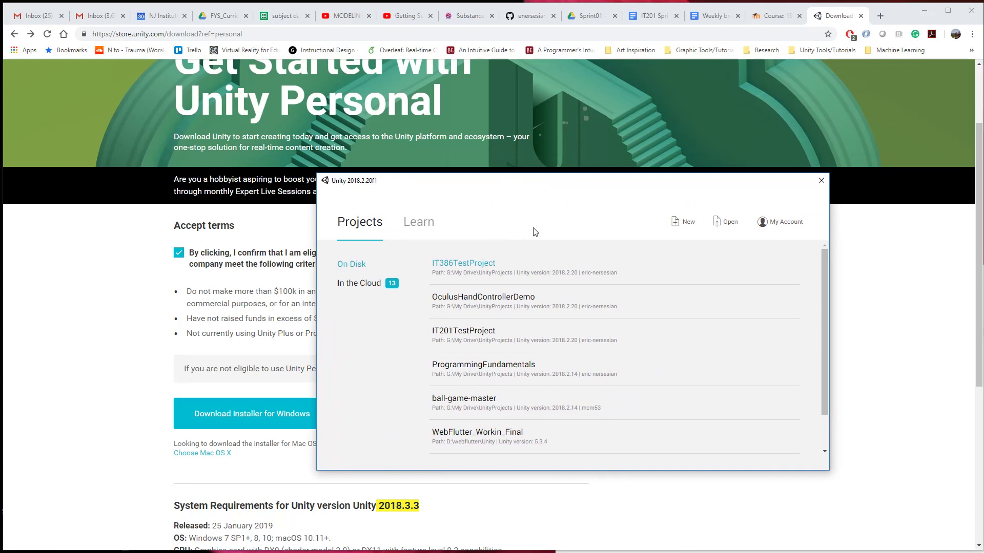
mouse_move(522, 185)
mouse_down()
mouse_move(510, 202)
mouse_move(549, 198)
mouse_move(531, 198)
mouse_up()
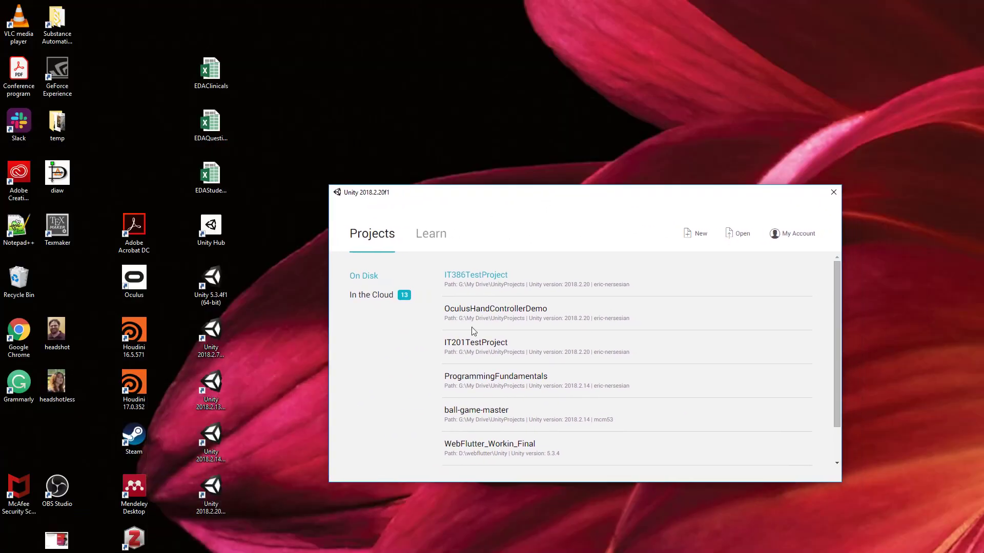
key(alt+Tab)
key(alt+Tab)
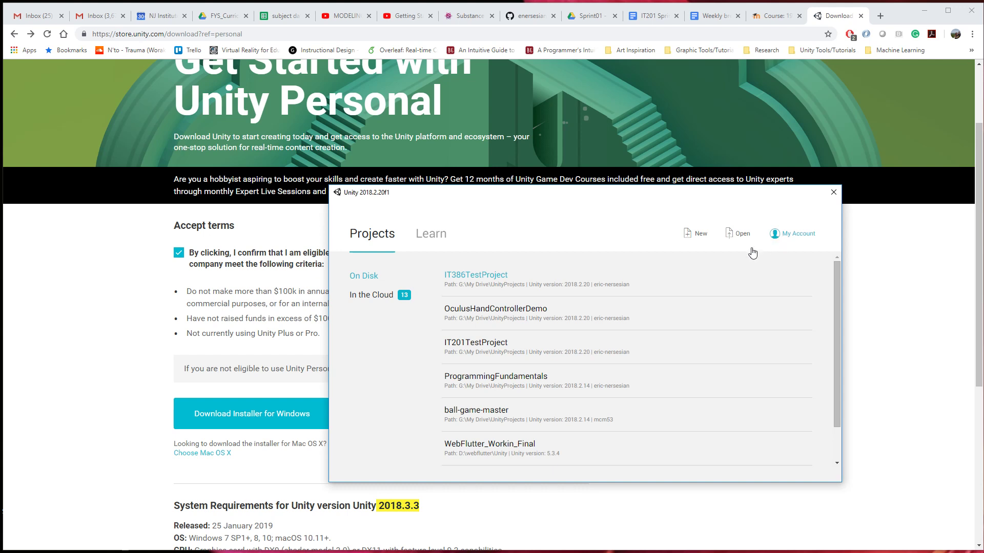
View the Unity account settings page from the project window and return to the Unity Personal download page.
click(802, 236)
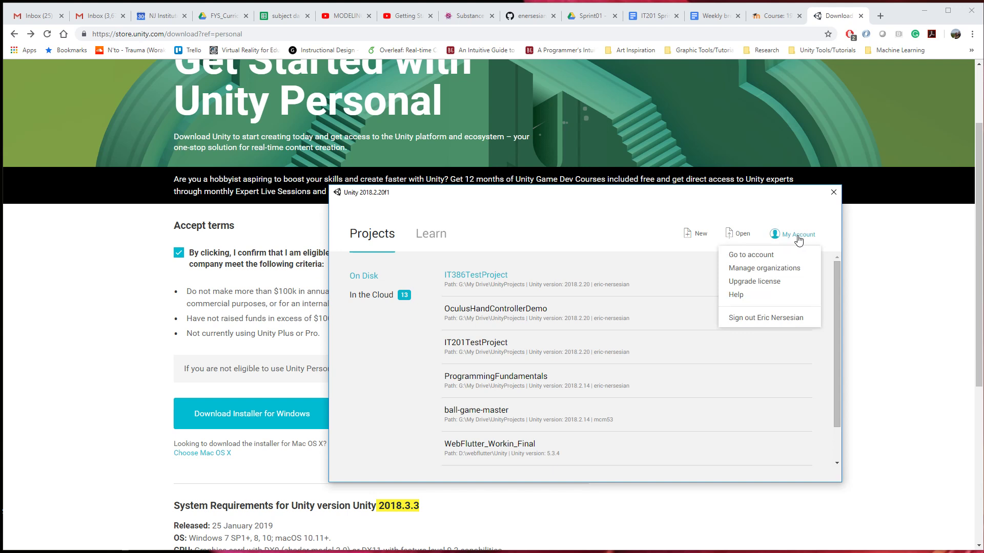
click(757, 256)
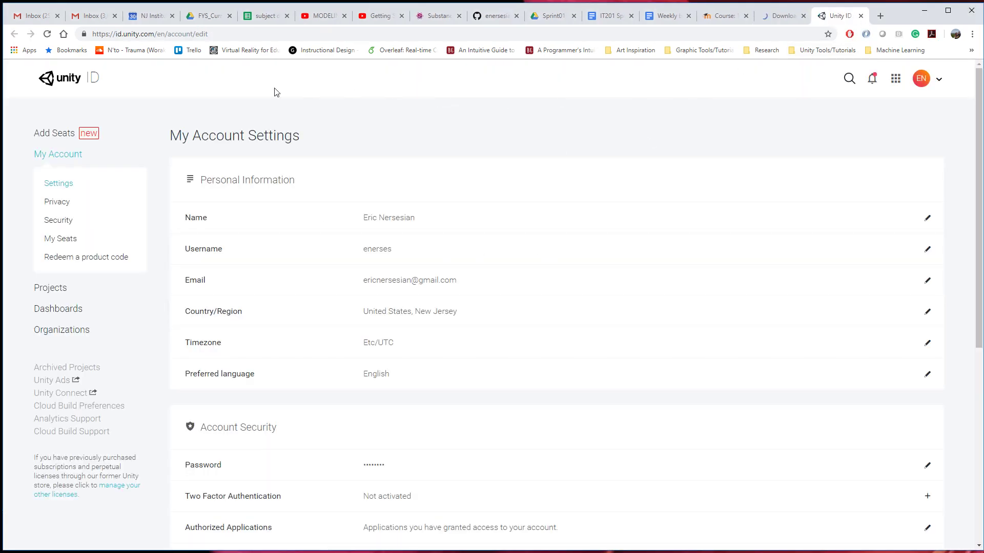
click(793, 18)
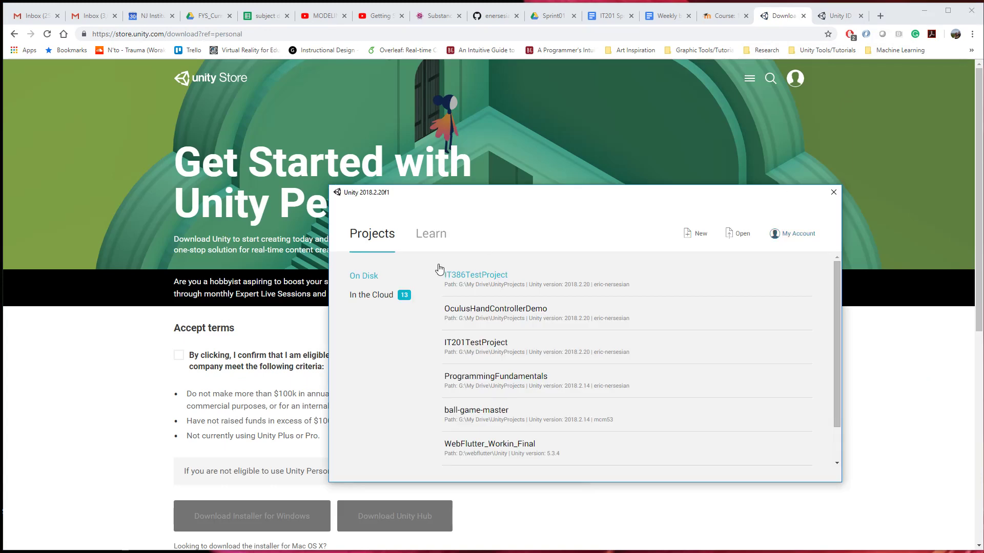
drag(467, 197, 419, 172)
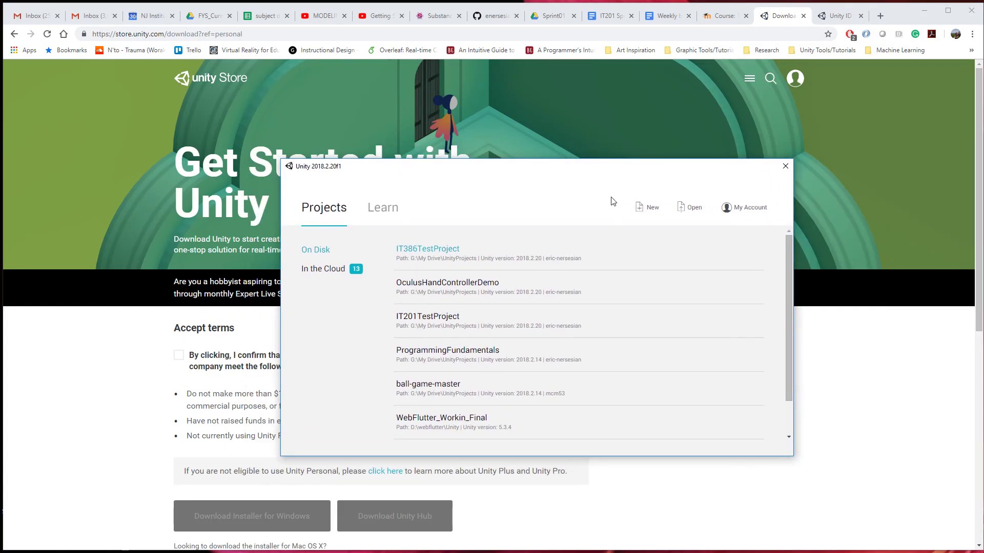
Start a new Unity project and set its location to the UnityProjects folder on the D: drive.
click(649, 210)
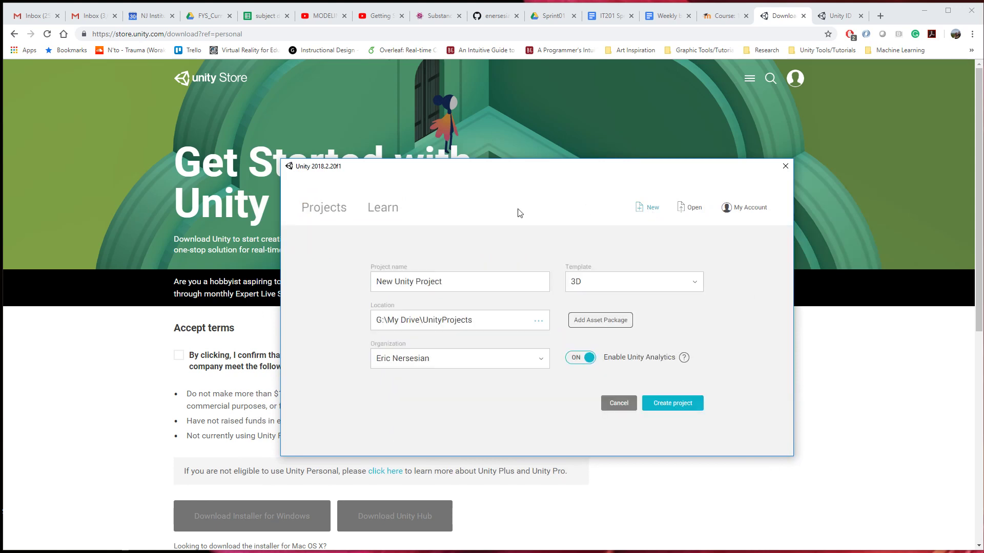
click(539, 321)
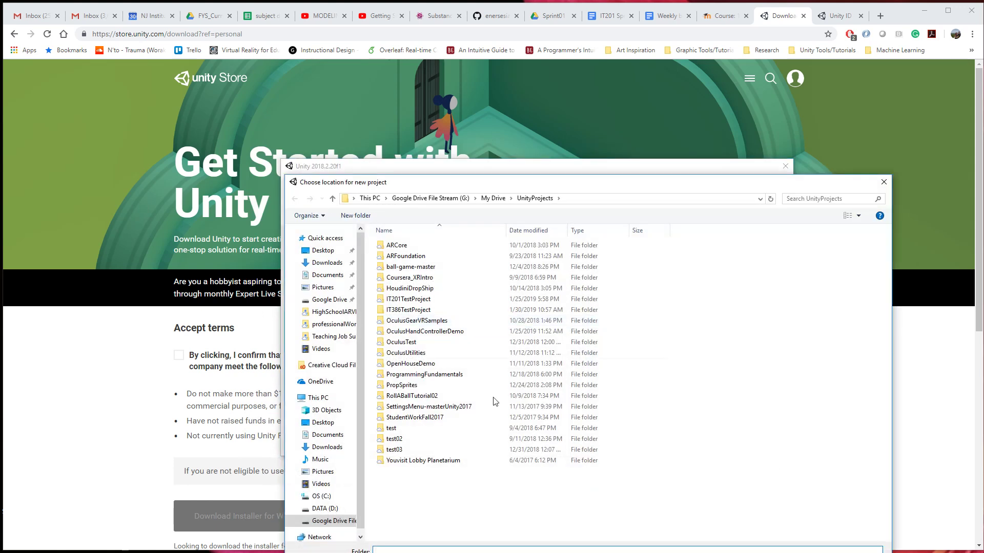
click(320, 509)
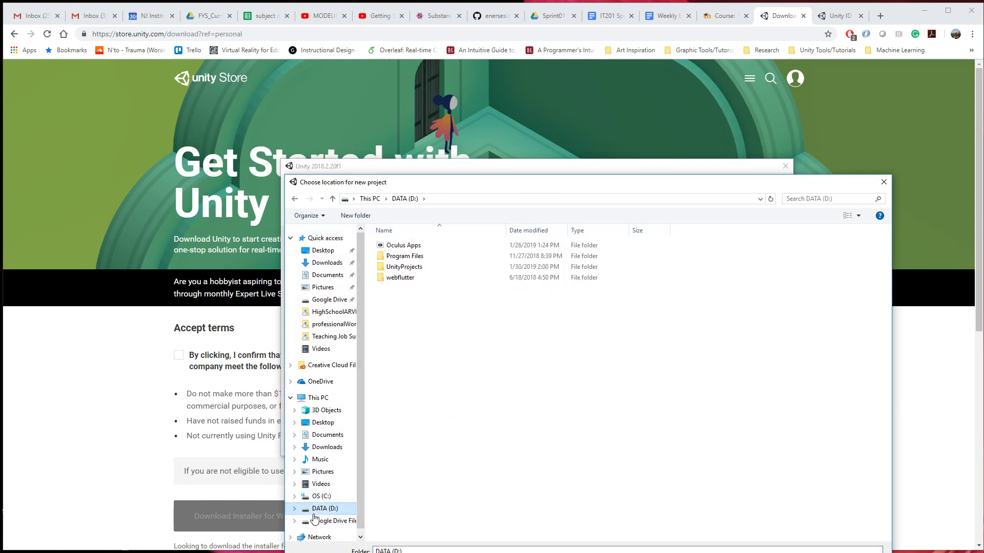
click(415, 268)
double_click(415, 267)
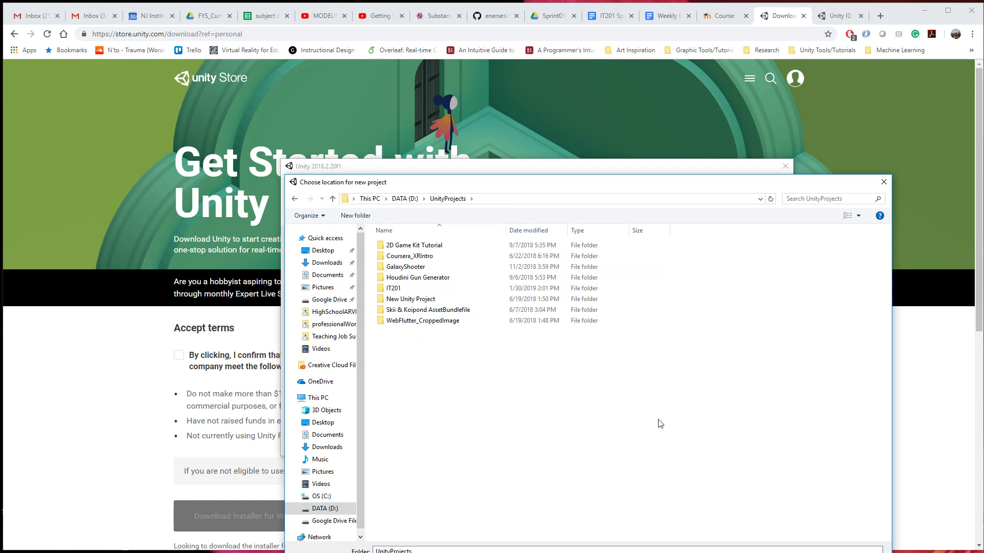
key(Return)
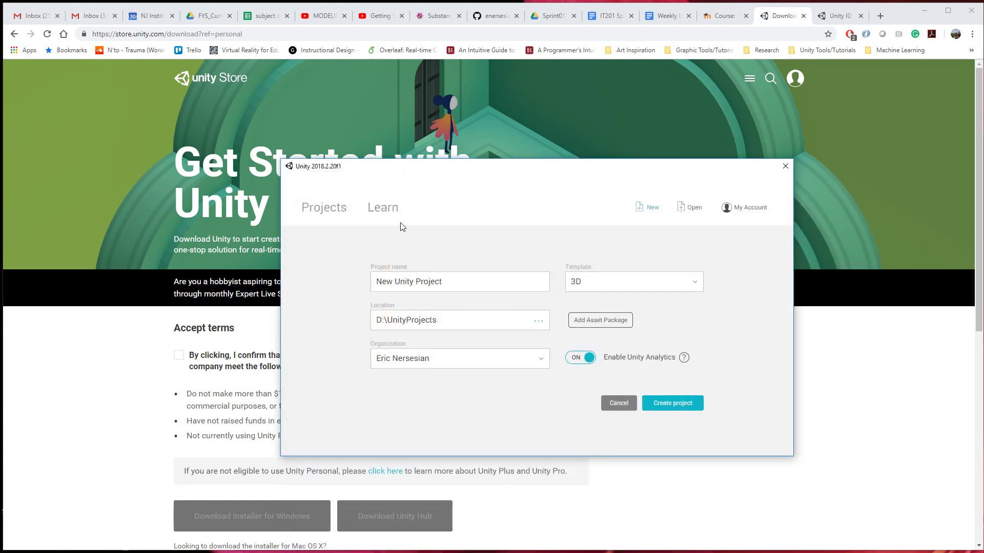
drag(454, 320, 330, 326)
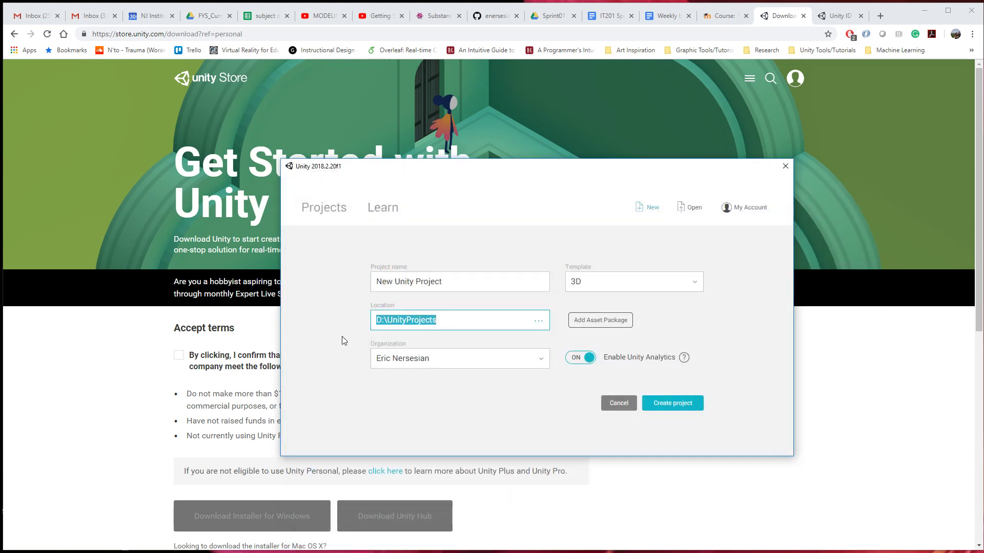
Choose the 3D template, name the project IT201Project and create it.
click(635, 283)
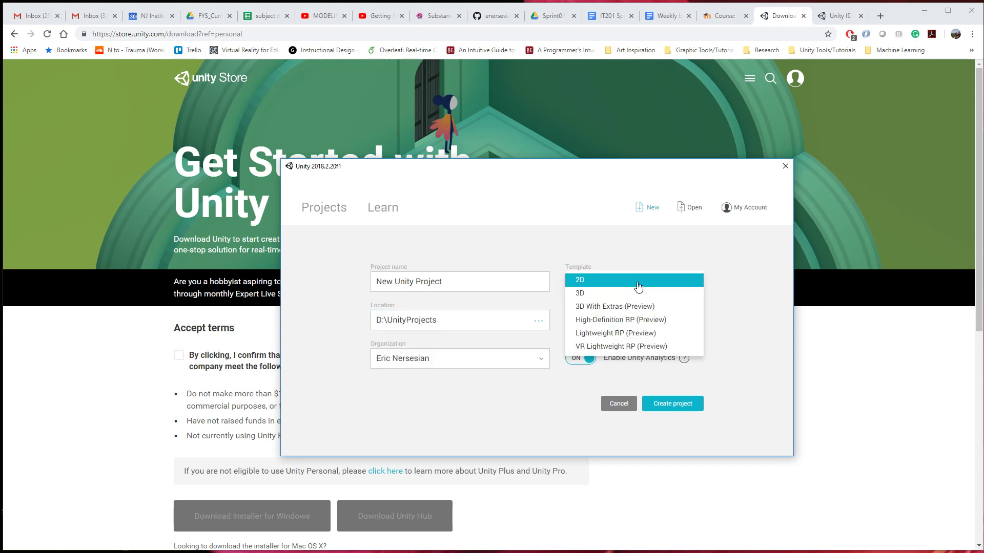
click(626, 291)
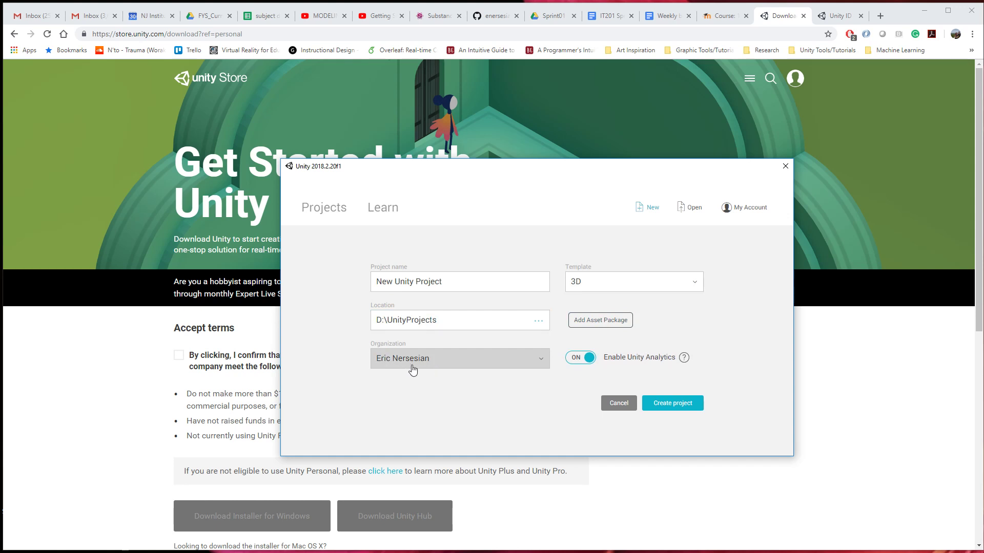
click(483, 276)
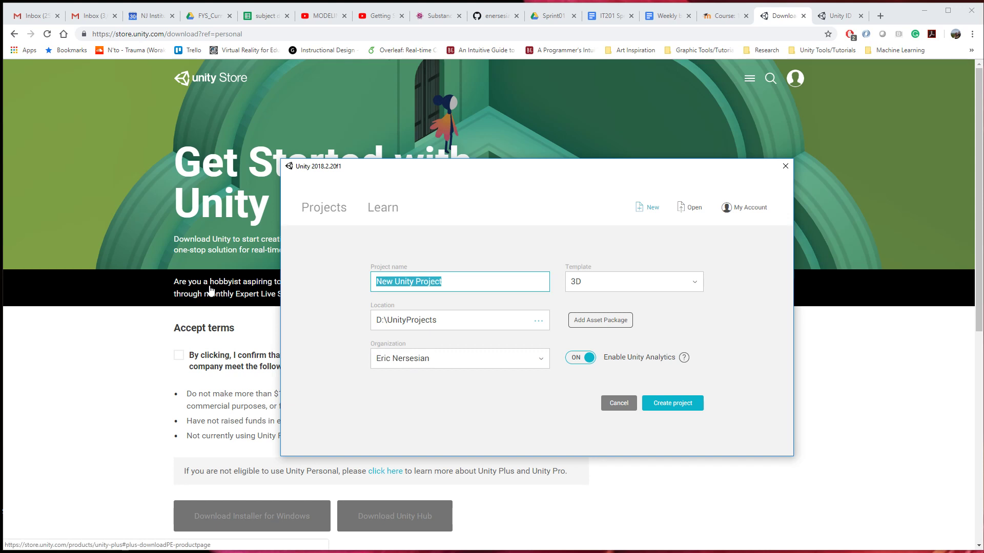
key(BackSpace)
text(IT201)
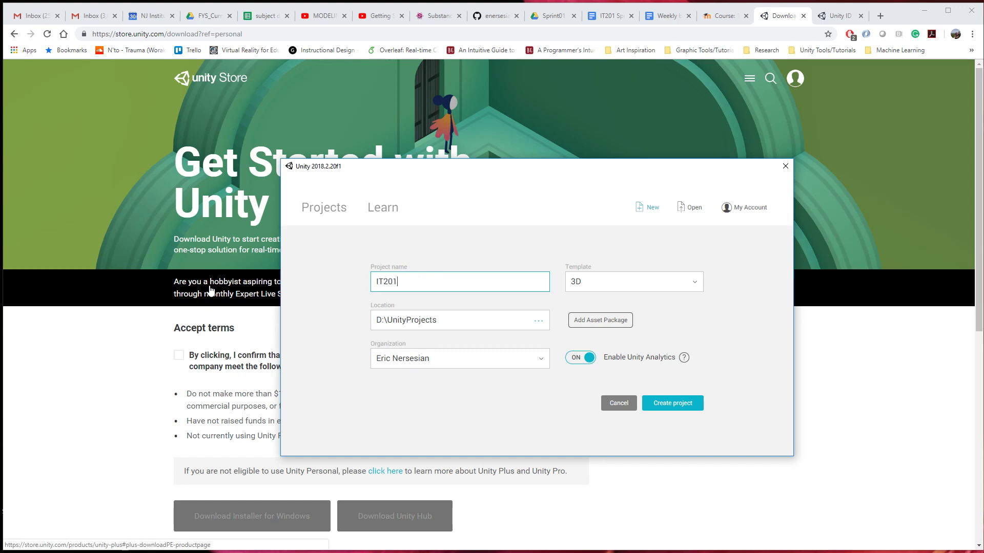
text(Project)
click(691, 408)
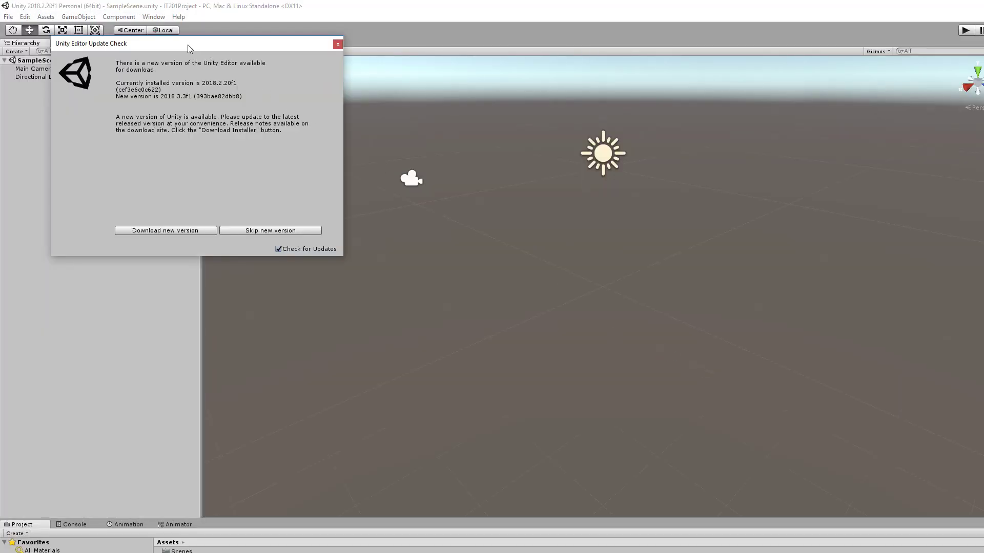
Dismiss the editor update notice with Check for Updates turned off, and fit the Unity editor window within the visible screen.
drag(189, 47, 478, 231)
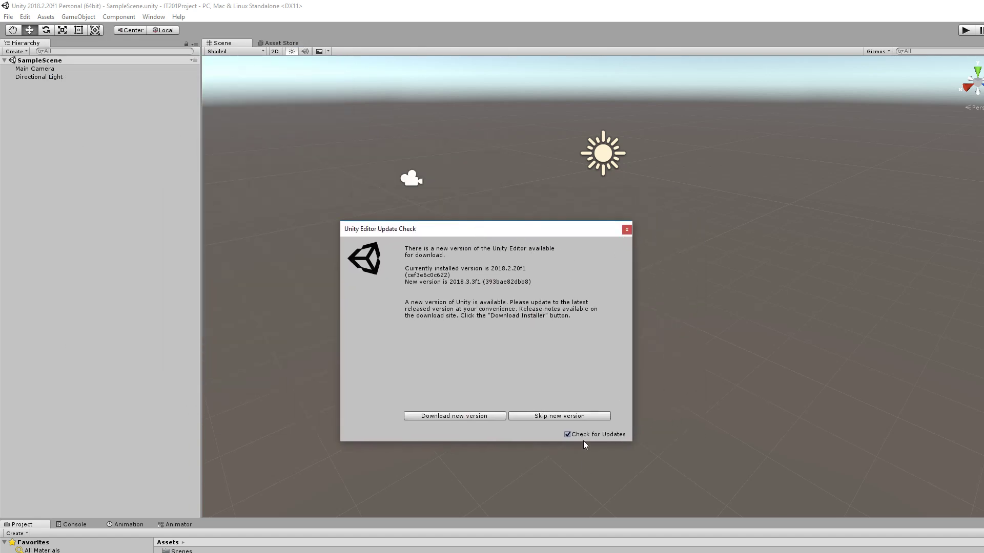
click(626, 230)
drag(445, 3, 593, 82)
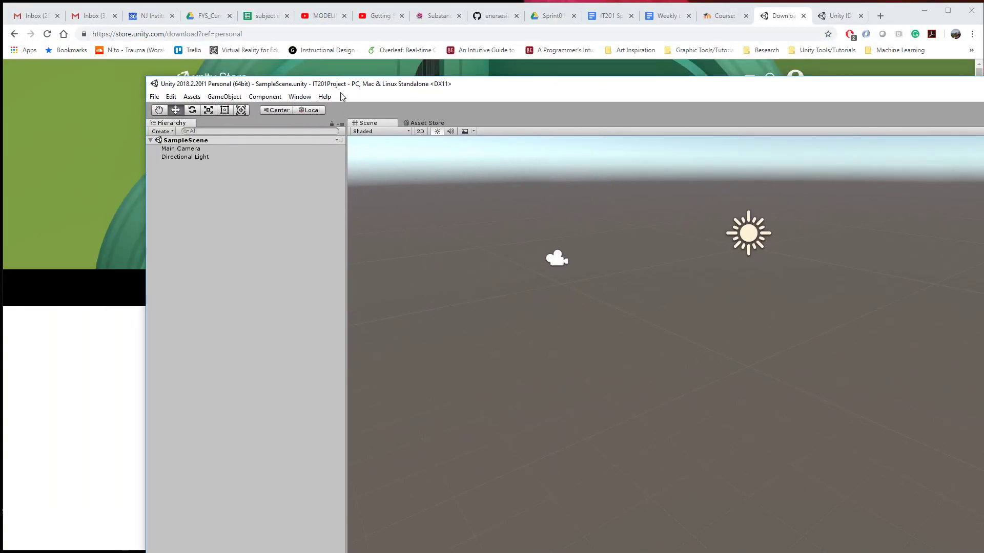
drag(147, 76, 79, 16)
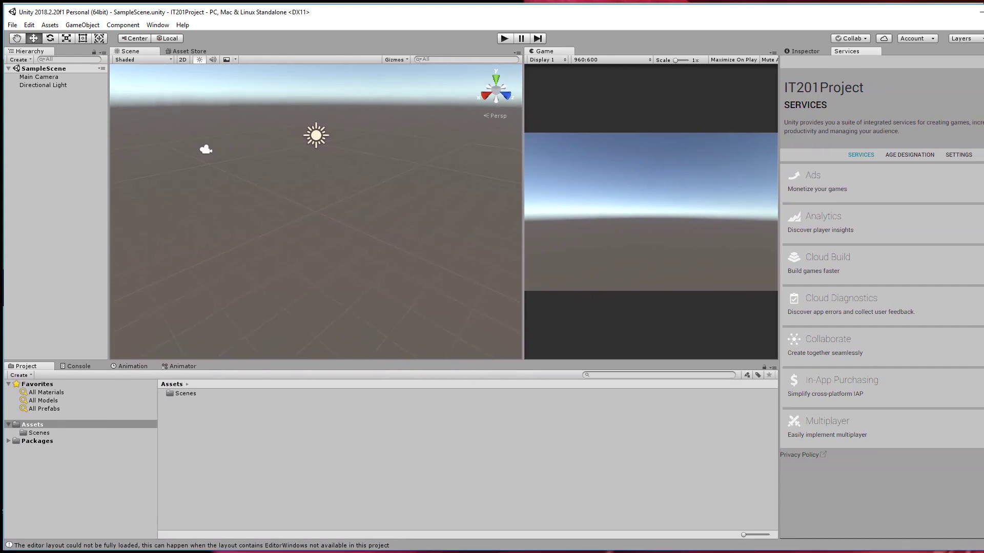
mouse_move(979, 552)
mouse_down()
mouse_move(969, 552)
mouse_move(981, 551)
mouse_up()
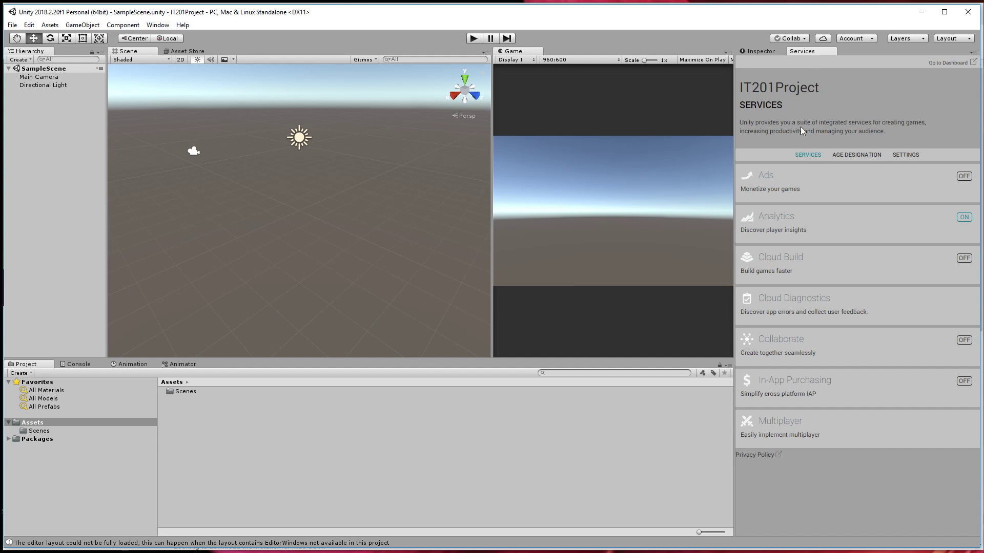
Dock the Services panel between the Scene and Game views and detach it again as a floating window.
click(757, 51)
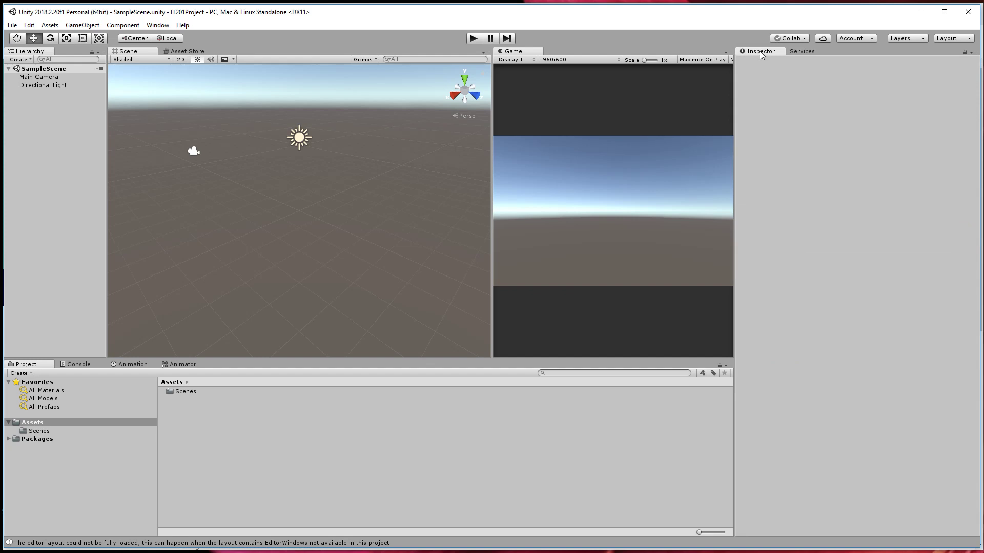
click(804, 54)
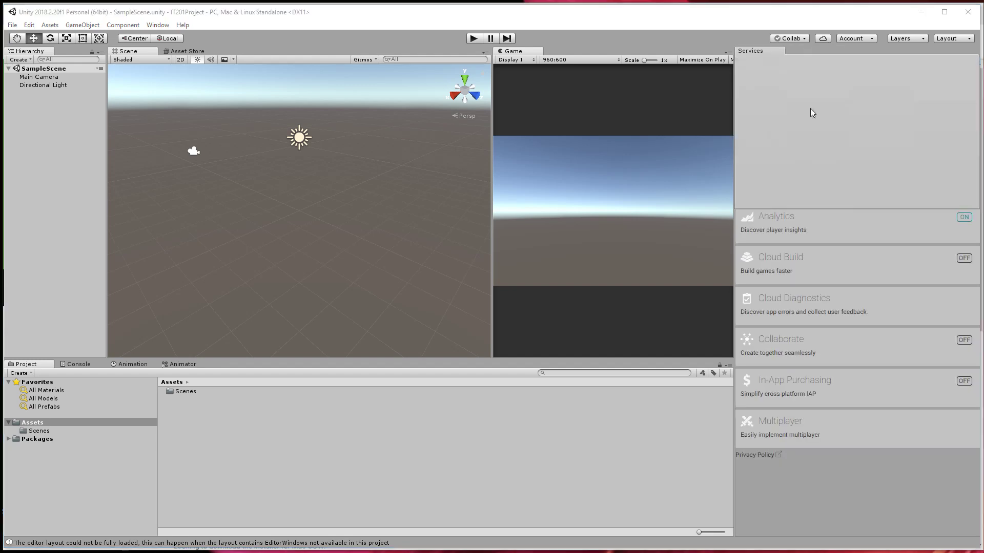
drag(810, 110, 843, 358)
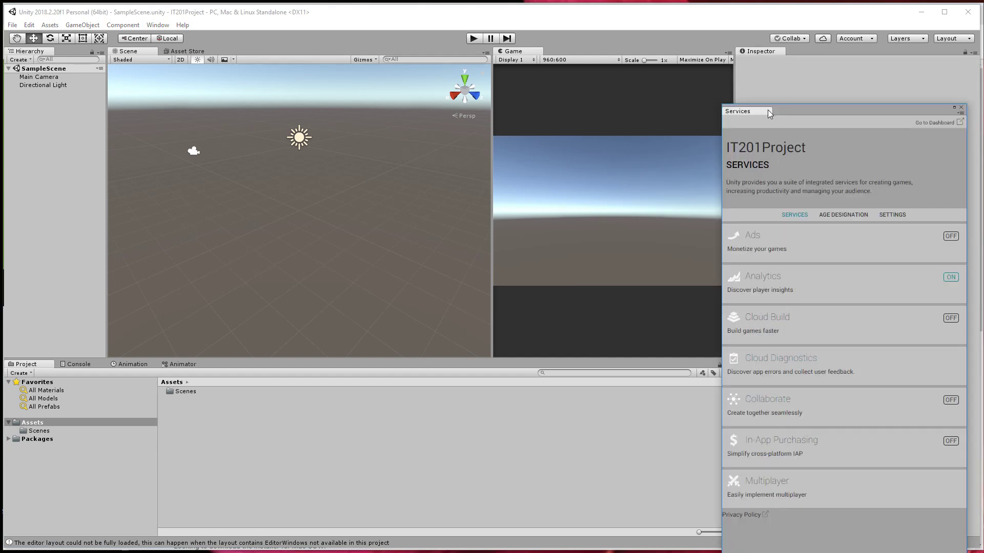
drag(768, 110, 420, 210)
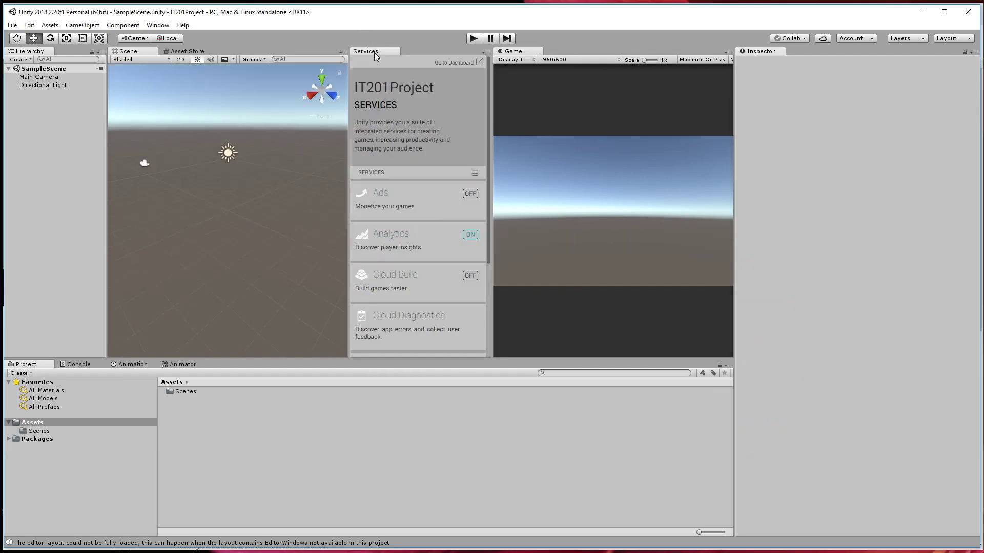
drag(374, 51, 287, 489)
Switch between the Asset Store and Scene views, ending on Scene, and close the floating Services window.
click(193, 51)
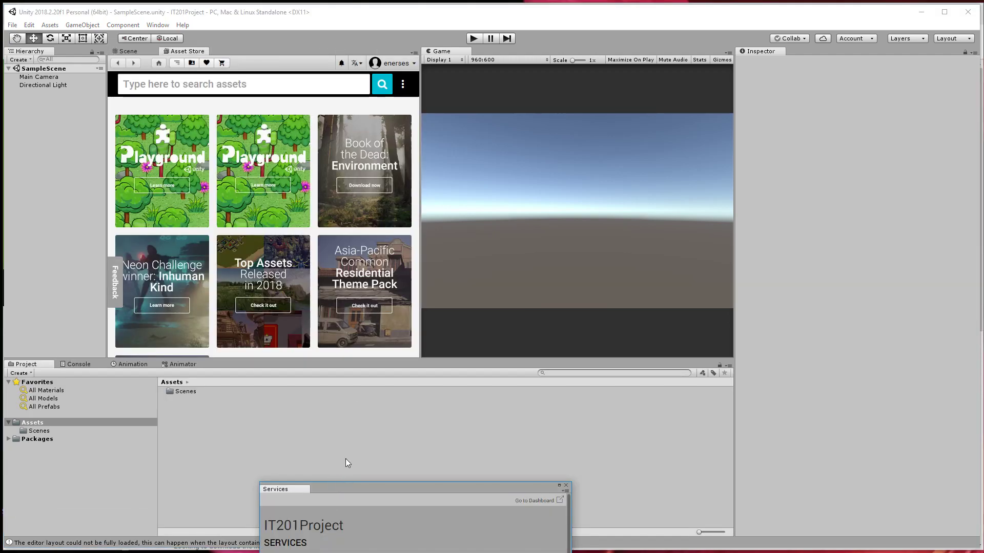
drag(358, 492, 403, 125)
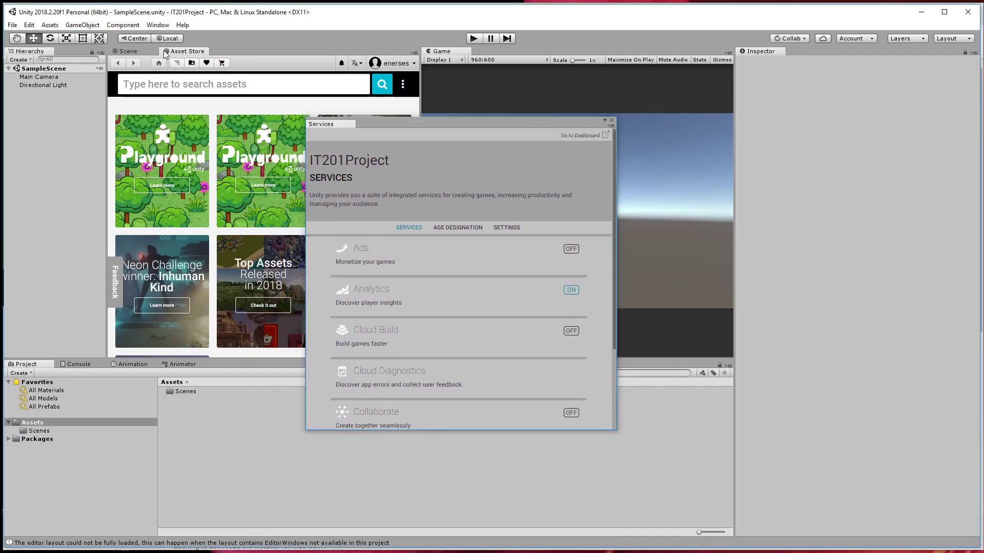
click(144, 52)
click(181, 51)
click(147, 52)
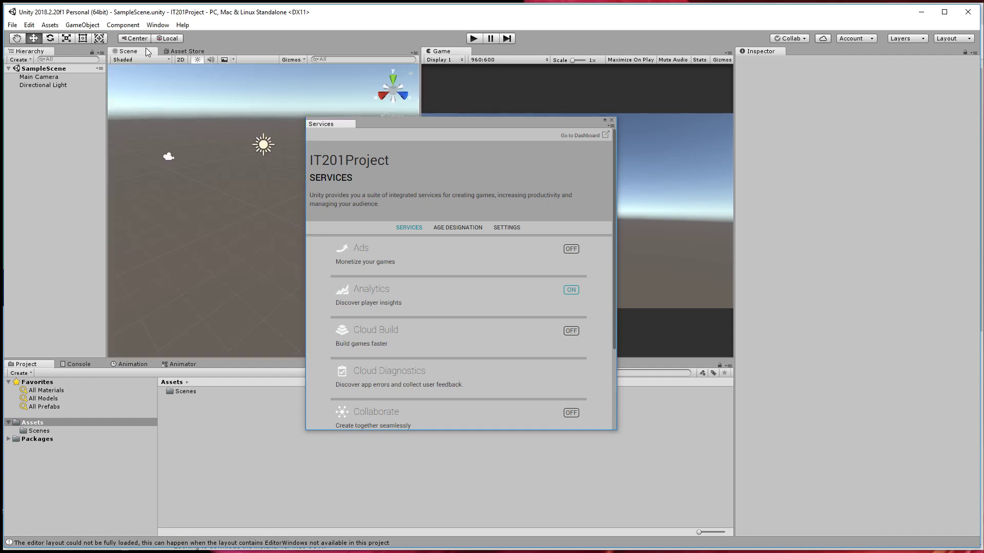
drag(560, 121, 428, 147)
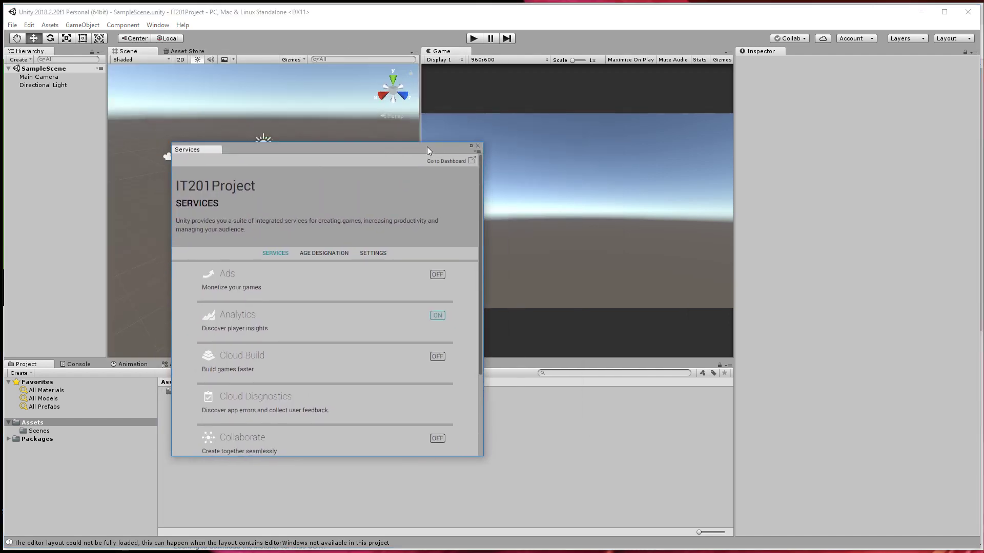
click(479, 147)
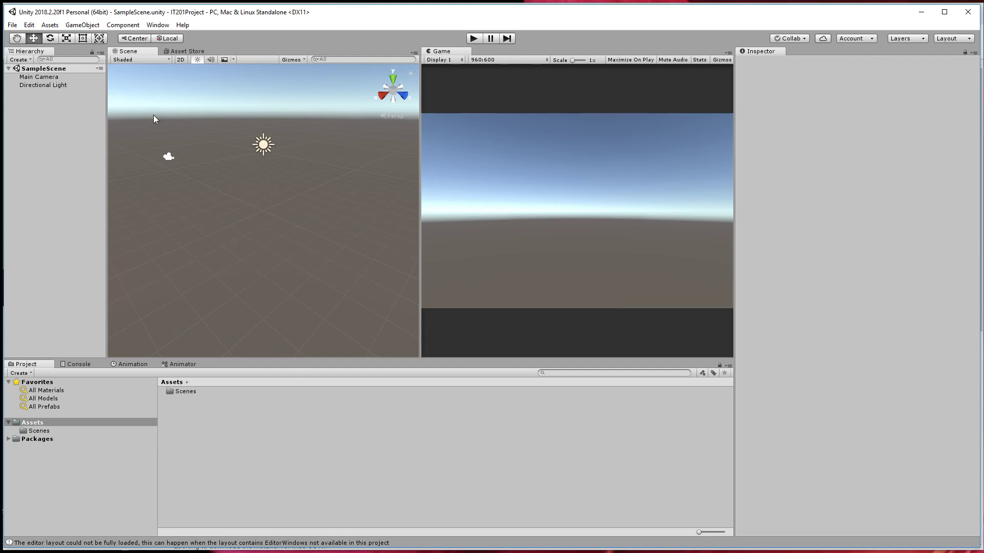
Browse the Asset Store's front page and remove the Asset Store panel from the editor layout.
click(187, 52)
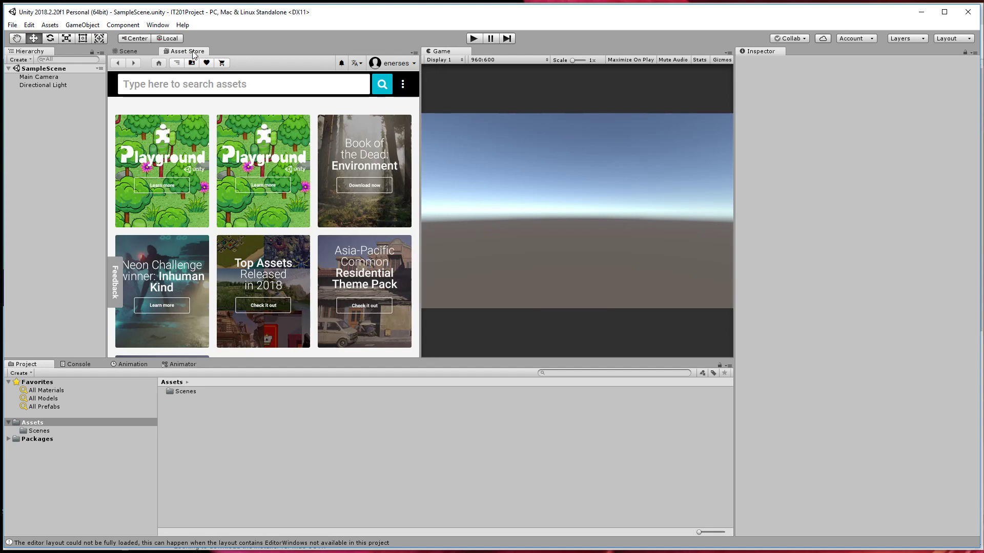
scroll(261, 197, down, 10)
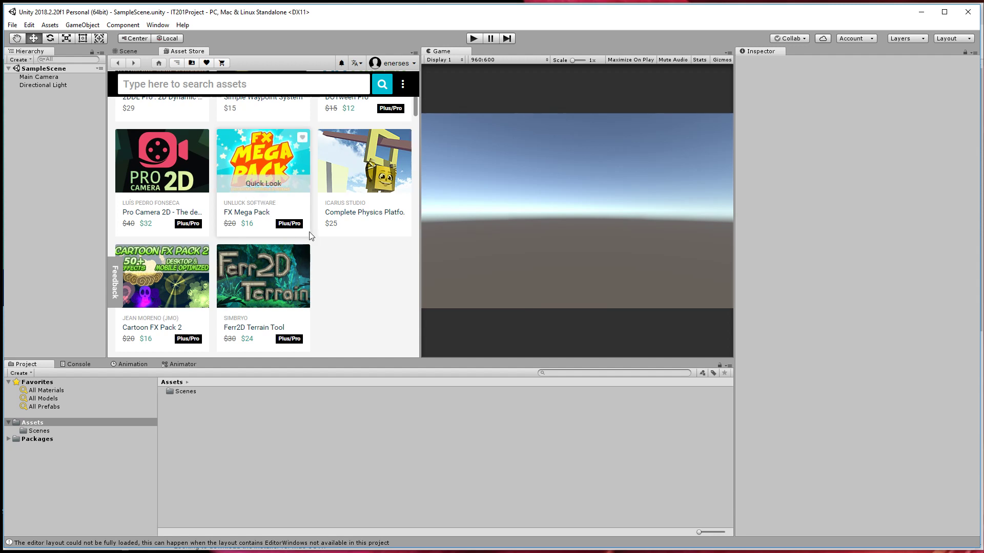
scroll(266, 169, up, 10)
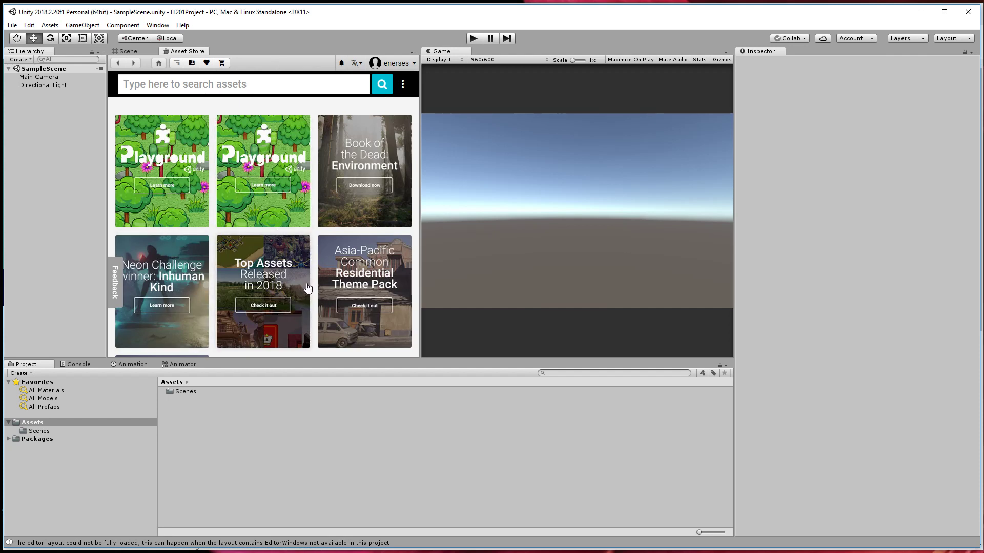
right_click(185, 52)
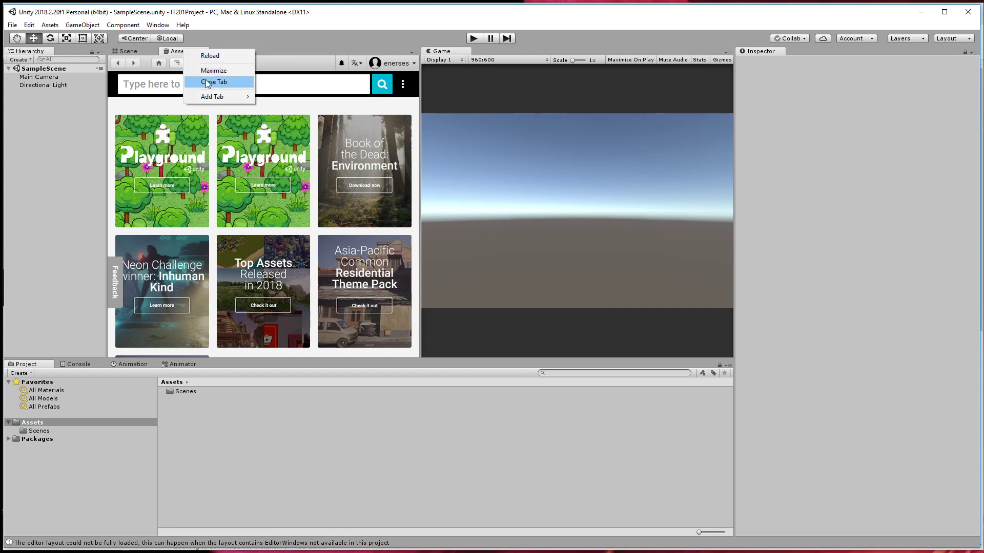
click(211, 82)
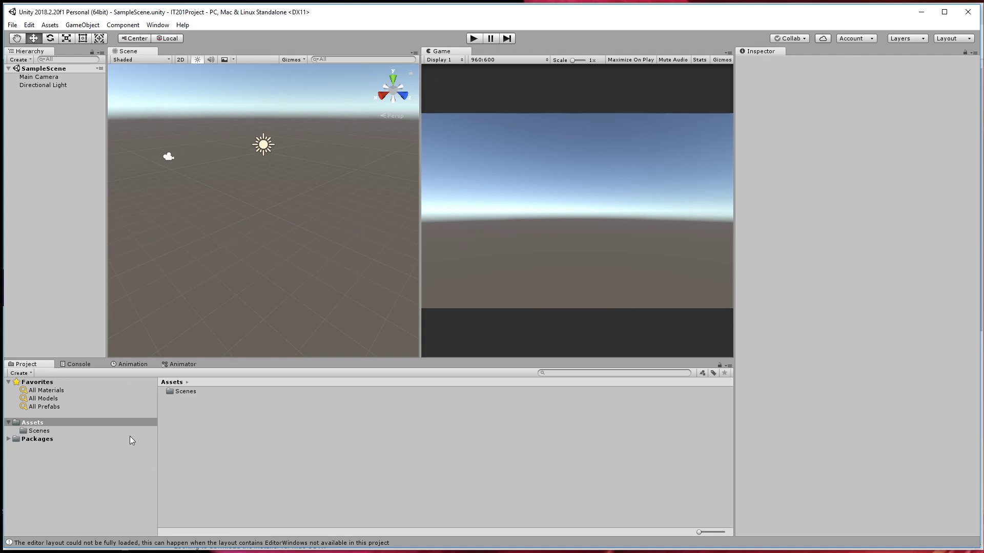
Look through the Console, Animation, Animator and Project panels in turn, ending on the Console.
click(78, 365)
click(133, 364)
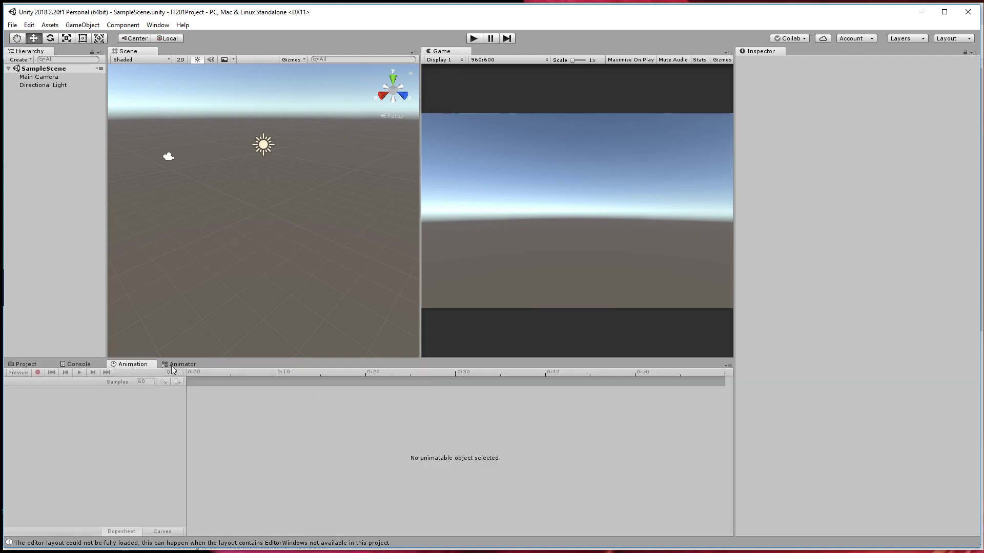
click(183, 364)
click(79, 365)
click(31, 367)
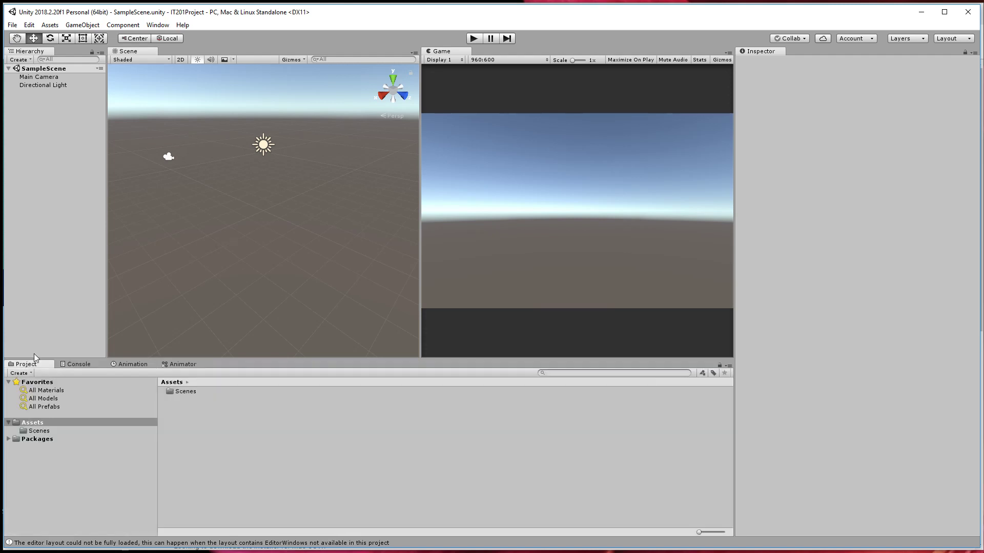
click(87, 364)
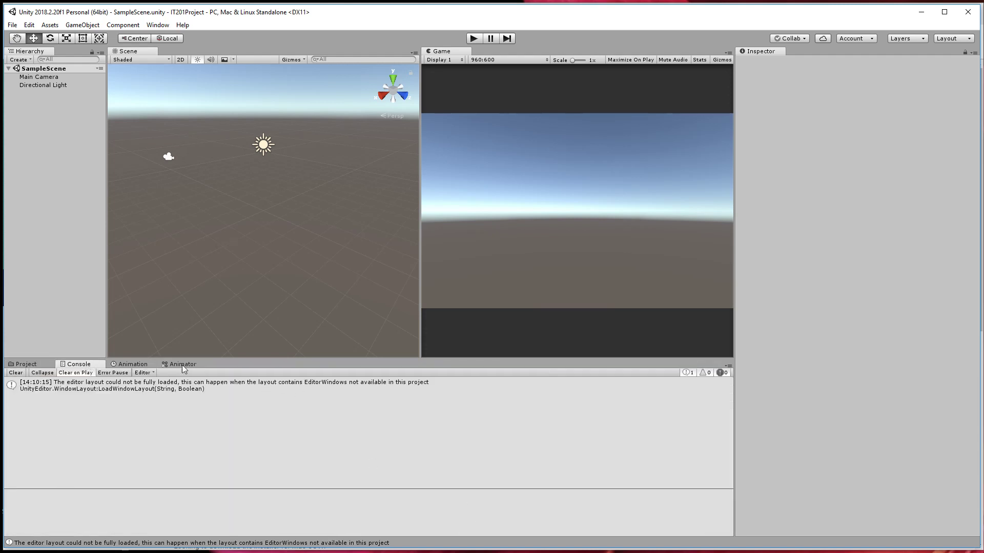
Remove the Animation and Animator panels from the editor layout.
click(142, 373)
click(124, 364)
right_click(124, 366)
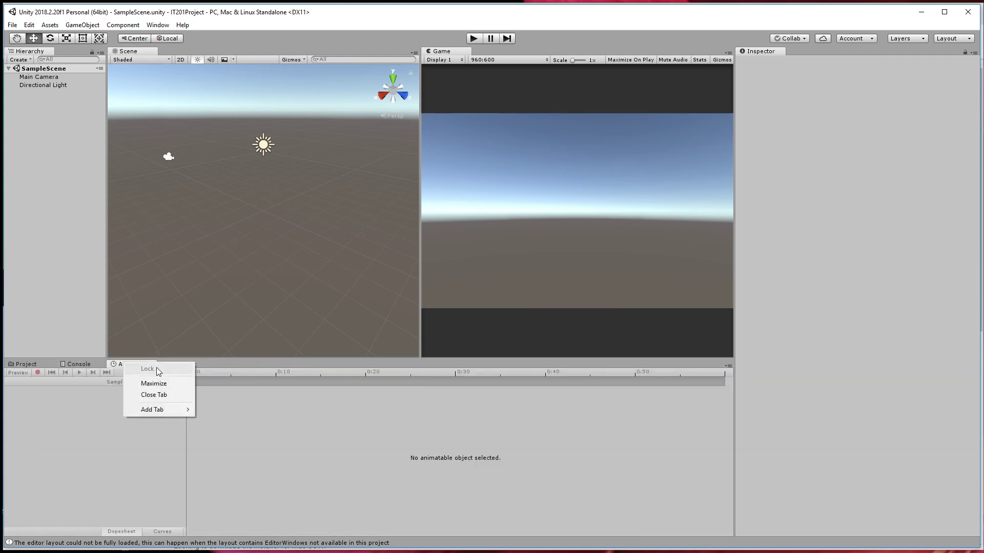
click(153, 396)
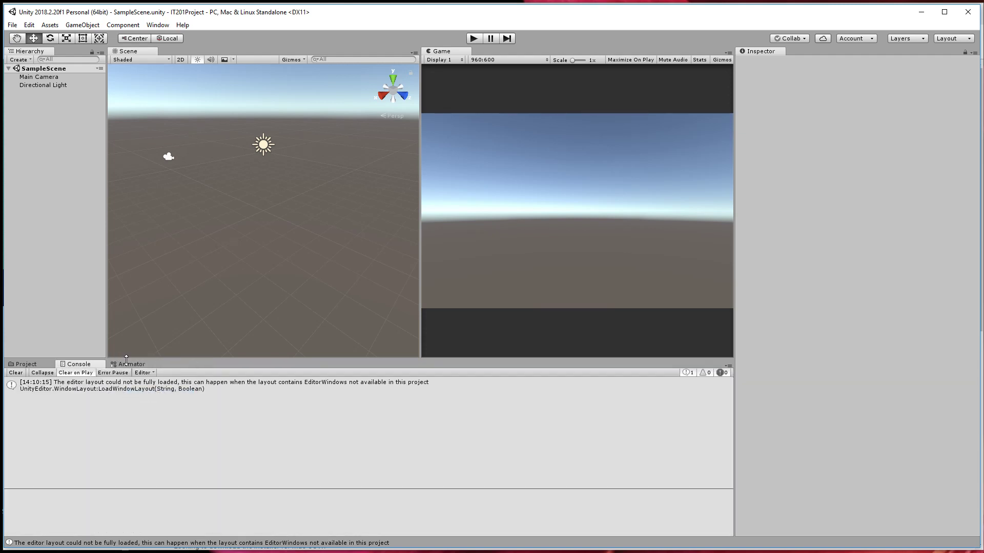
click(128, 364)
right_click(128, 365)
click(162, 400)
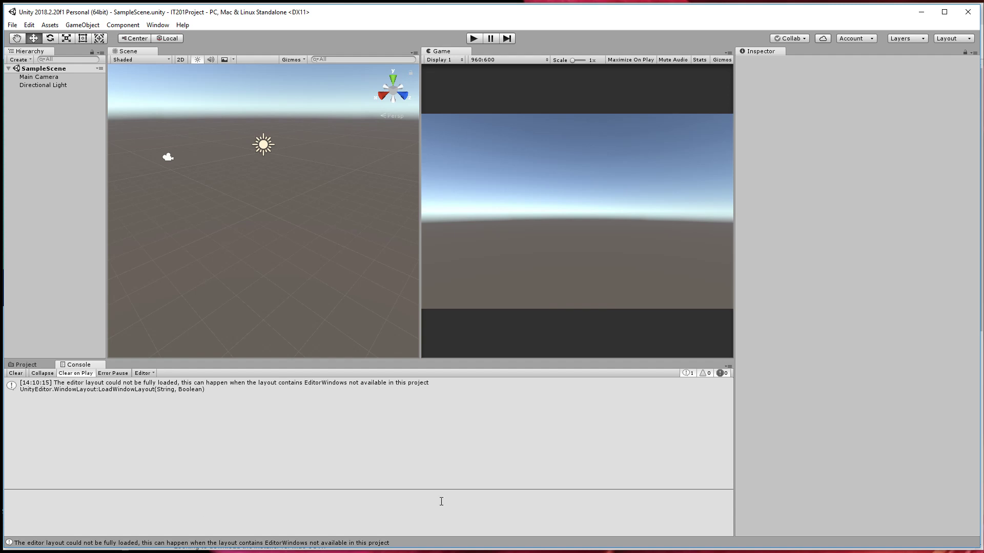
Pull the Scene and Game views out of the editor layout and close the floating Scene window.
drag(137, 51, 644, 156)
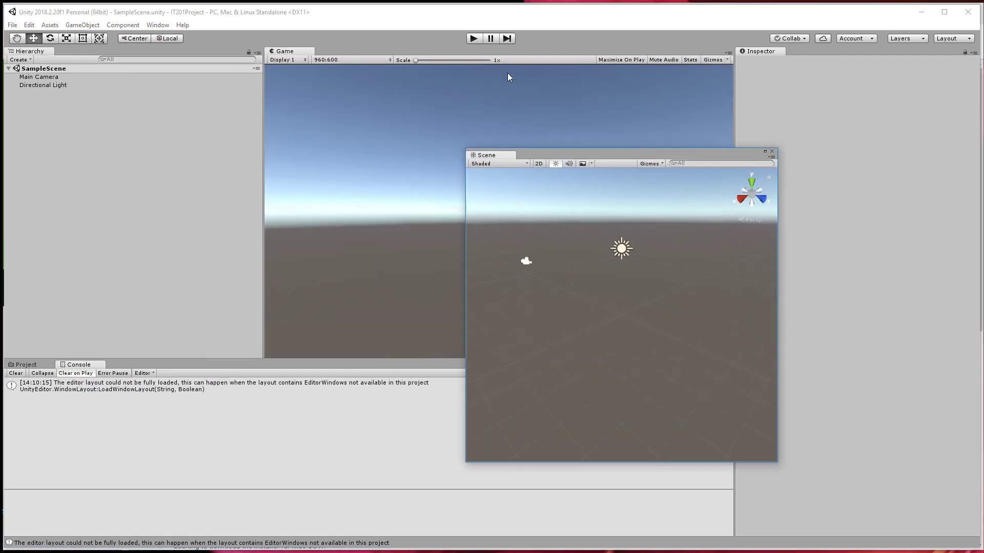
drag(291, 52, 669, 262)
drag(474, 113, 325, 217)
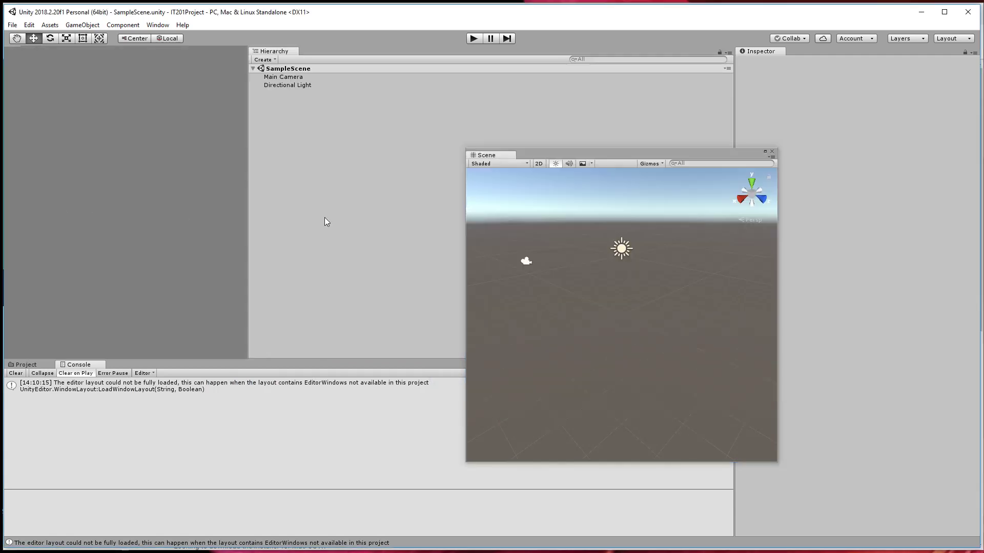
click(772, 151)
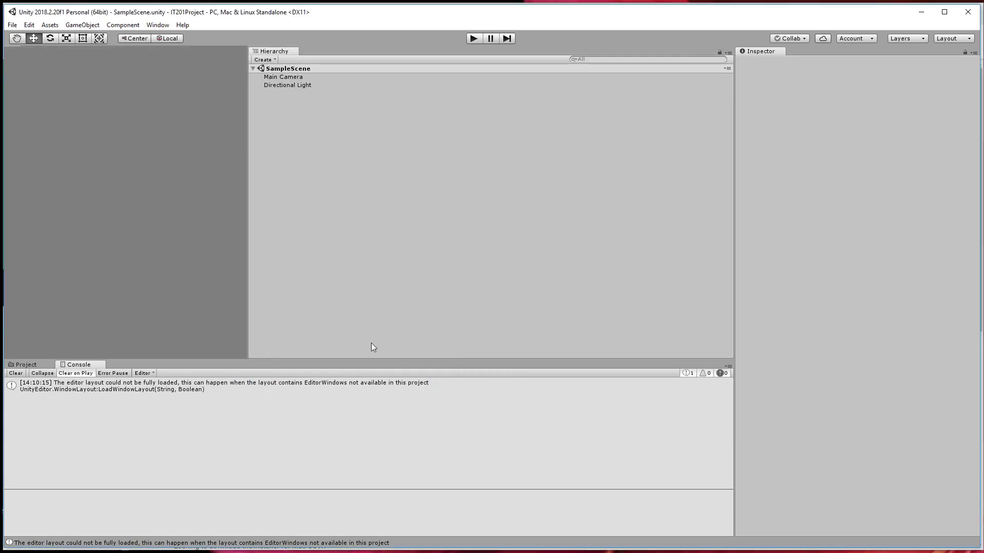
Reset the editor's panel arrangement to the Default layout.
click(157, 25)
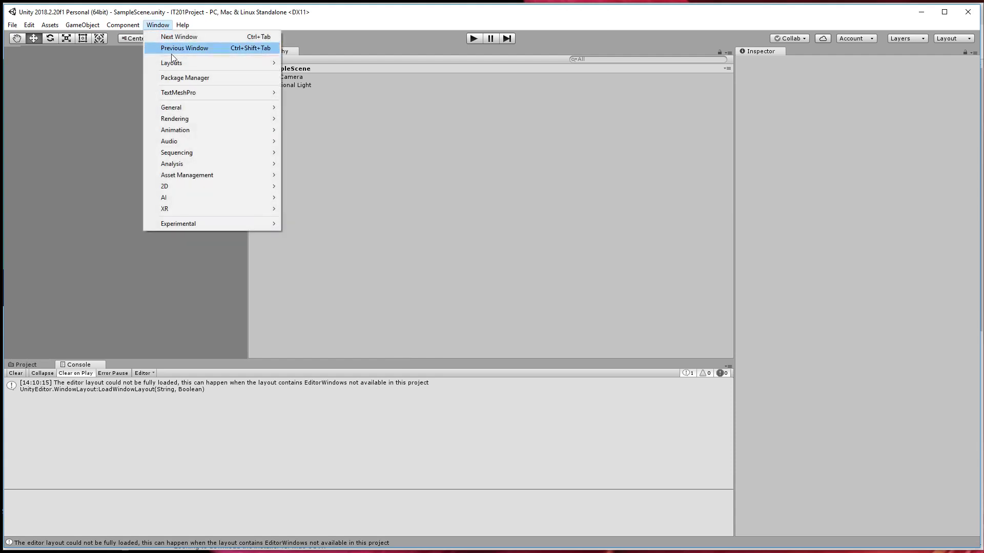
mouse_move(172, 65)
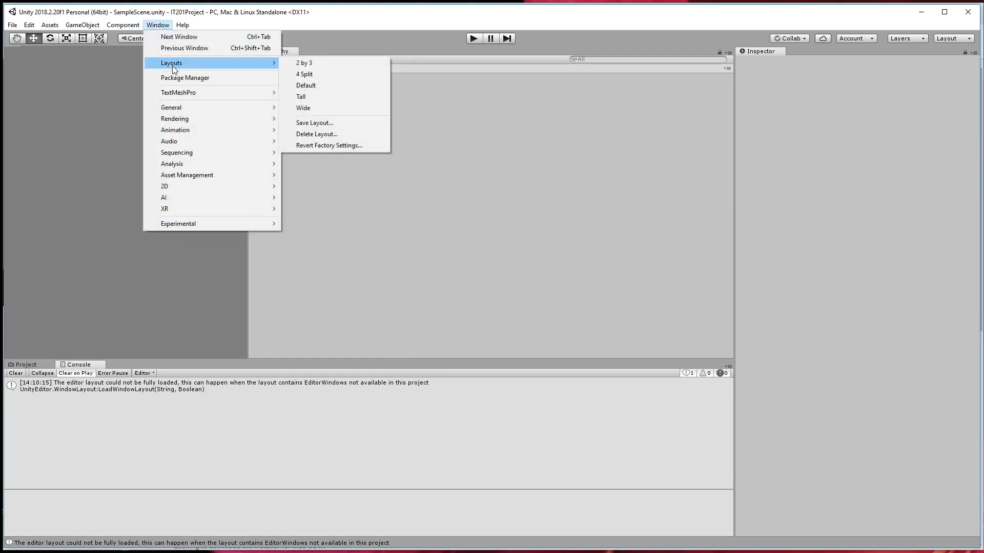
click(318, 85)
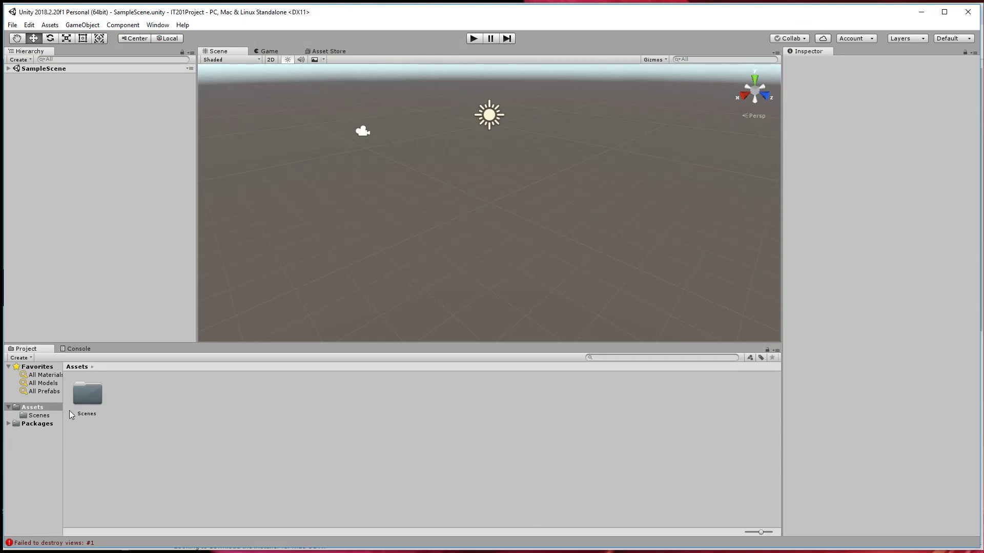
Remove the Asset Store panel from the layout and dock the Game view beside the Scene view.
click(318, 51)
right_click(319, 52)
click(333, 85)
drag(547, 150, 754, 223)
drag(586, 213, 478, 208)
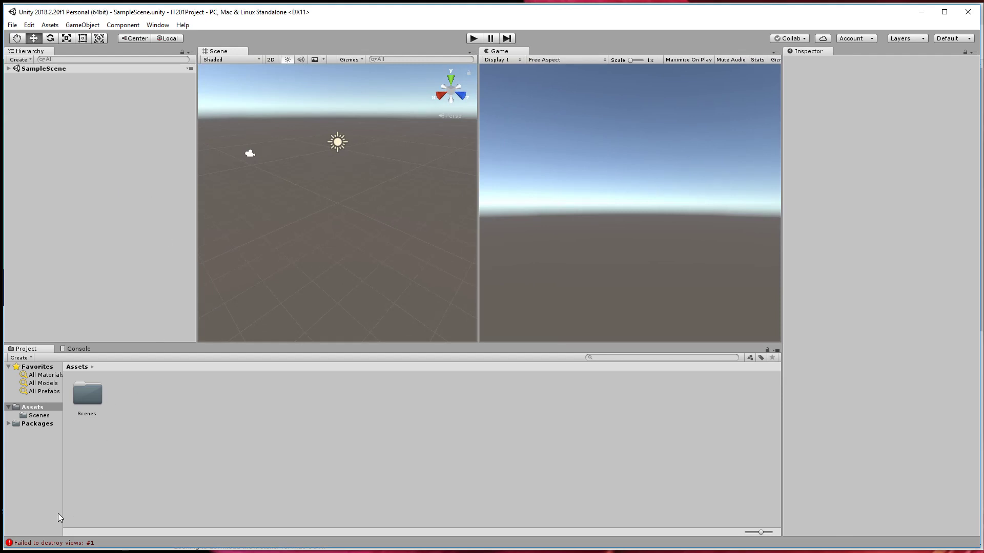
Check the Console's messages, clear them all, and return to the Project panel.
click(87, 348)
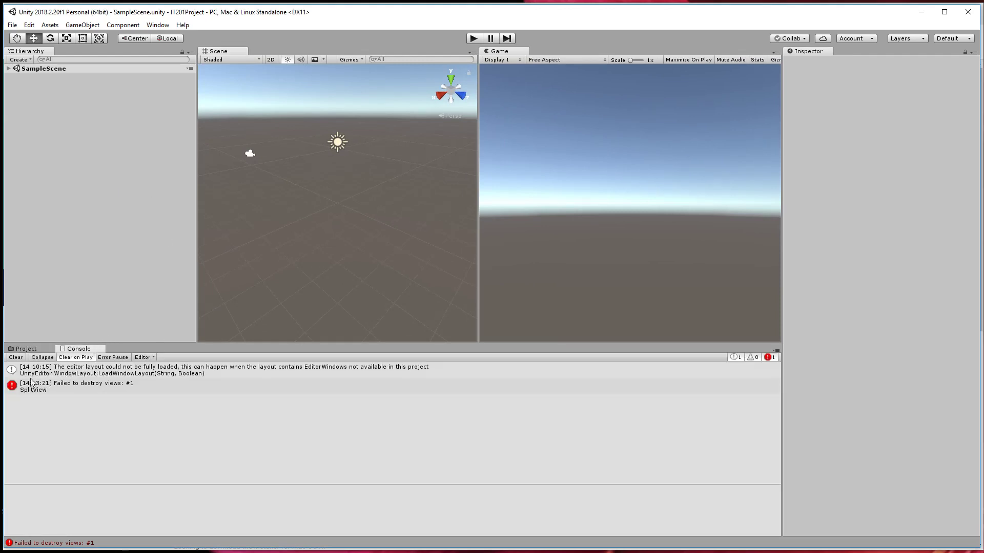
click(25, 349)
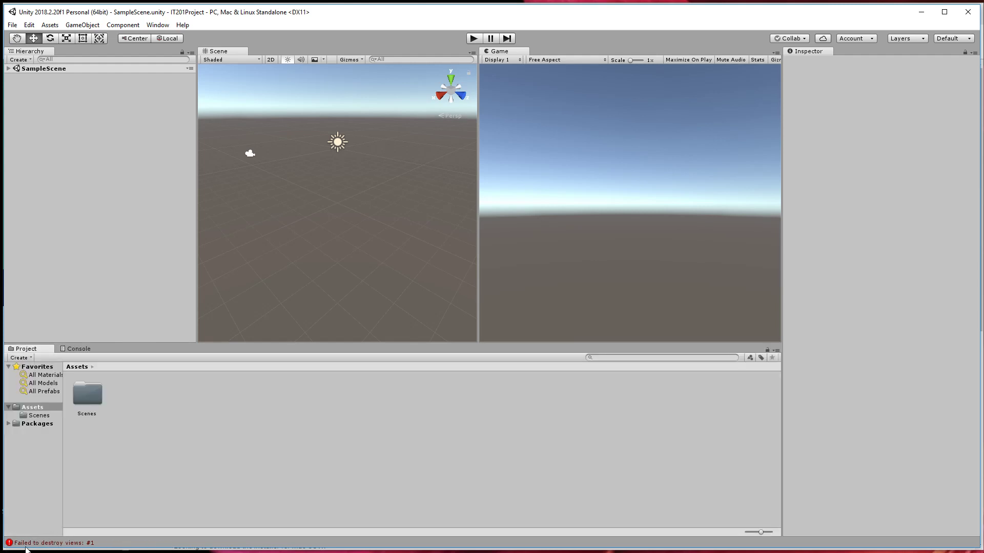
click(73, 349)
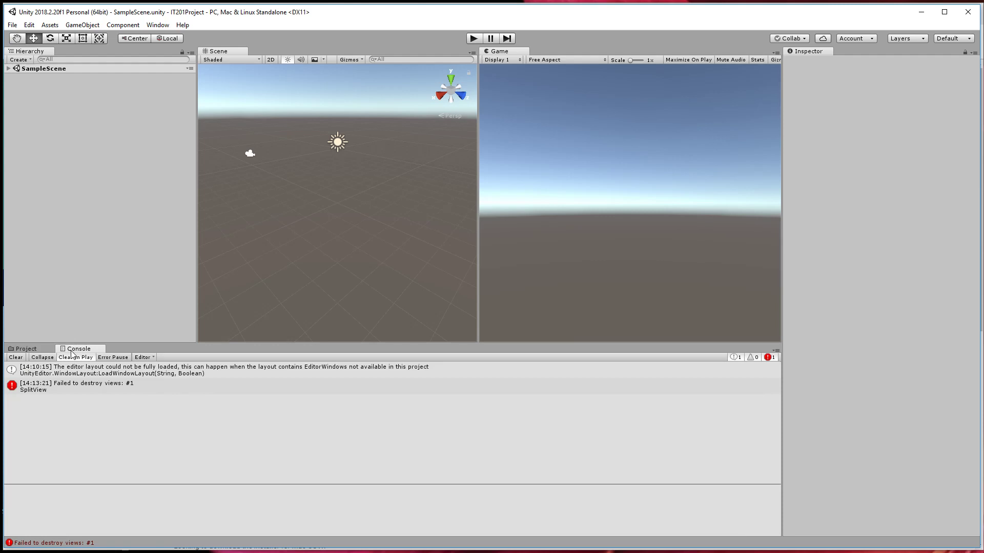
click(17, 358)
click(36, 349)
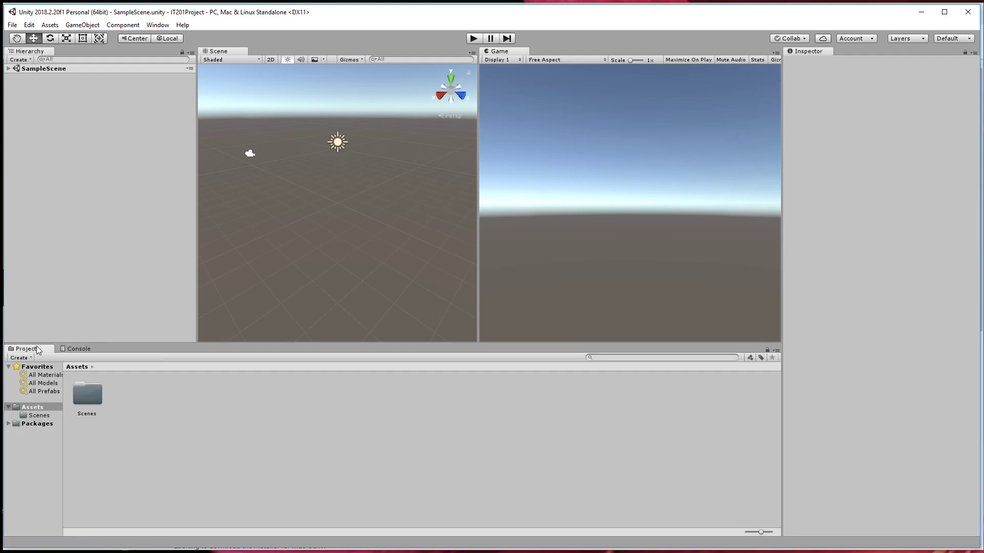
Look at the cleared Console, return to the Project panel, and make the Hierarchy panel narrower.
click(82, 350)
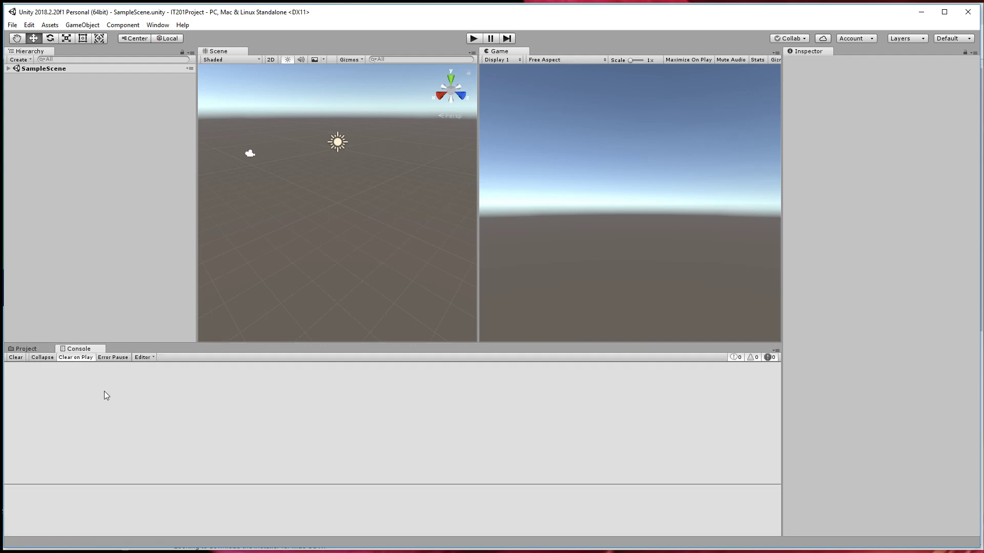
click(42, 351)
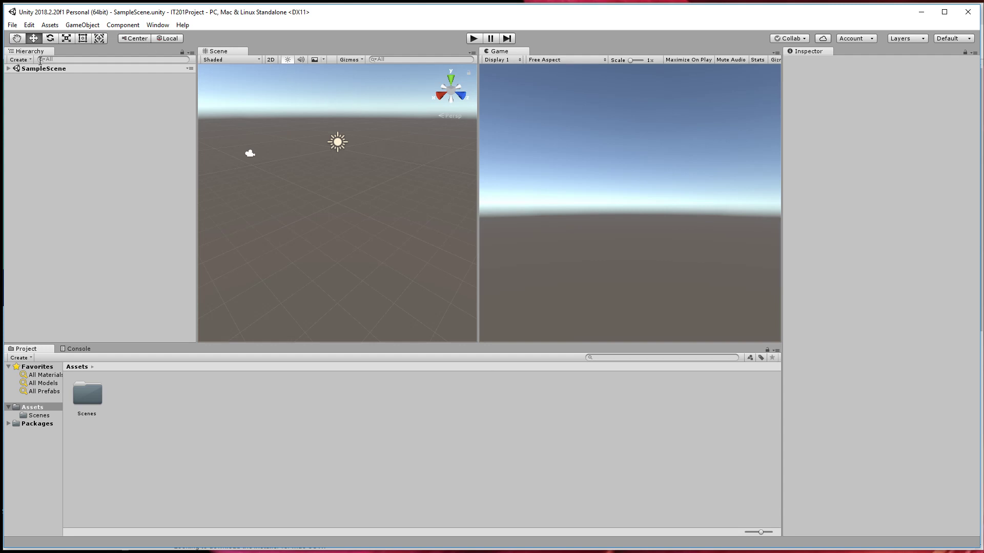
drag(196, 138, 157, 140)
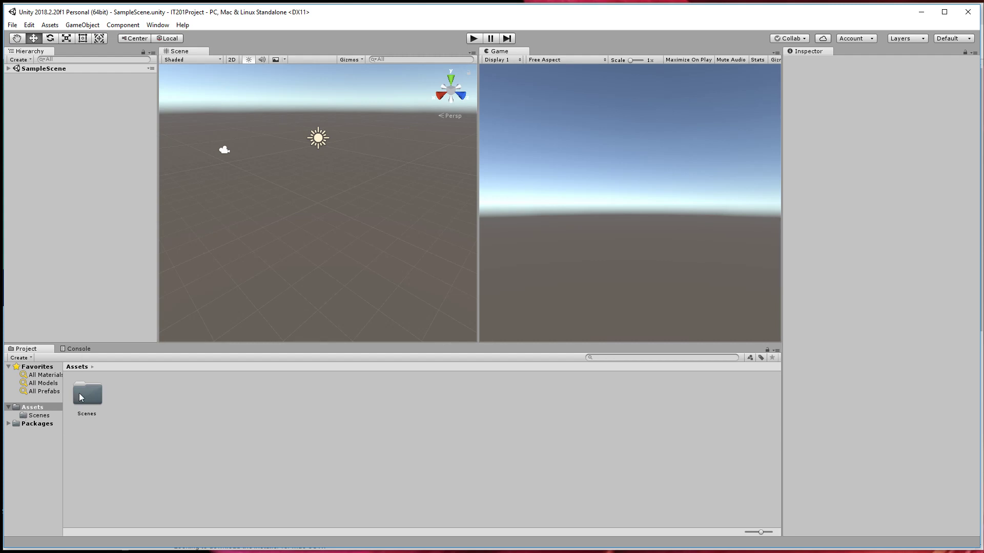
Reveal the project's Assets folder in File Explorer and examine the IT201Project folder's location and contents.
right_click(39, 407)
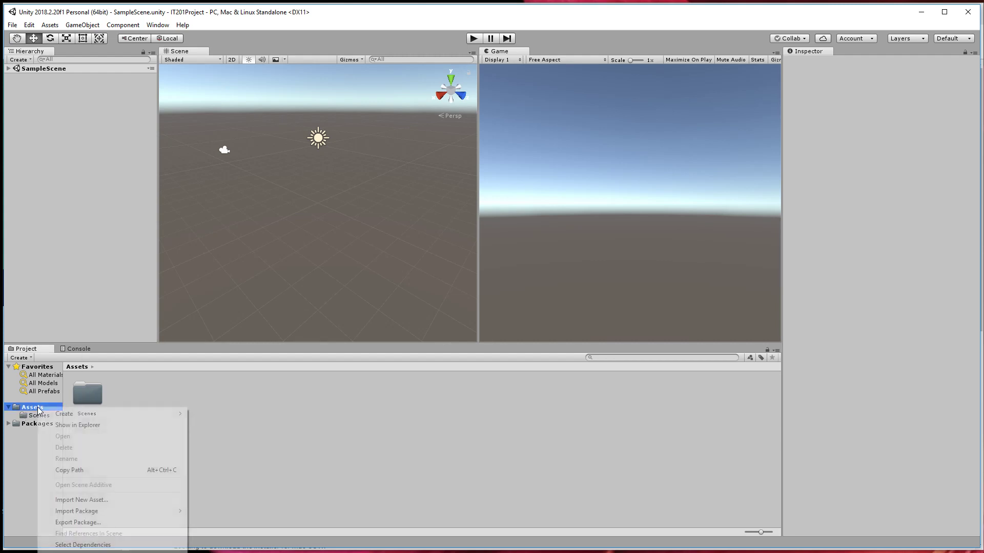
click(83, 425)
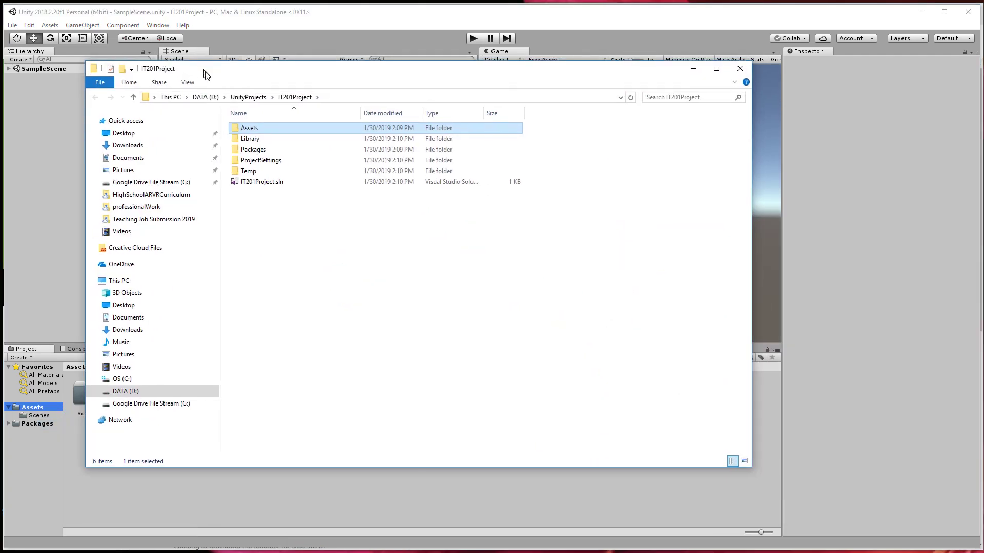
drag(206, 75, 214, 82)
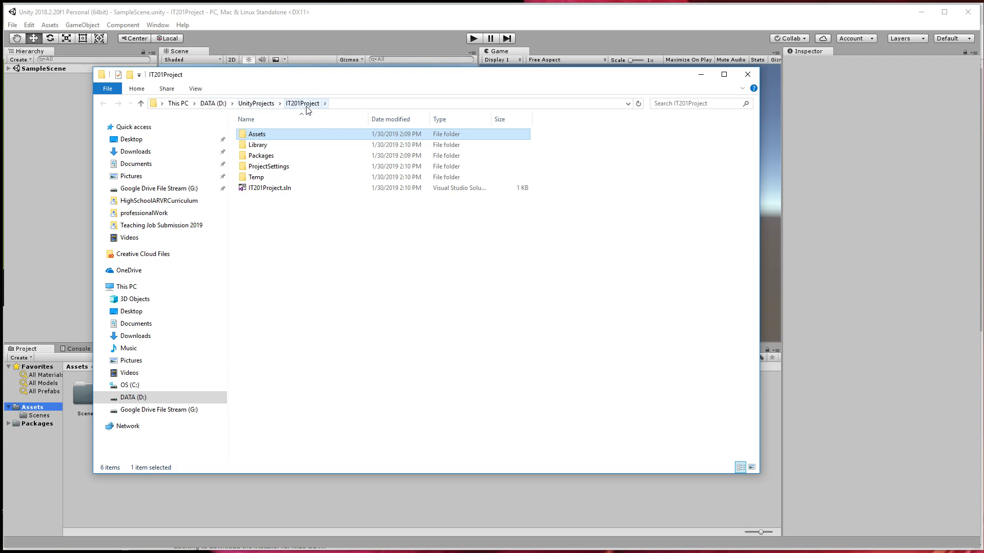
click(340, 106)
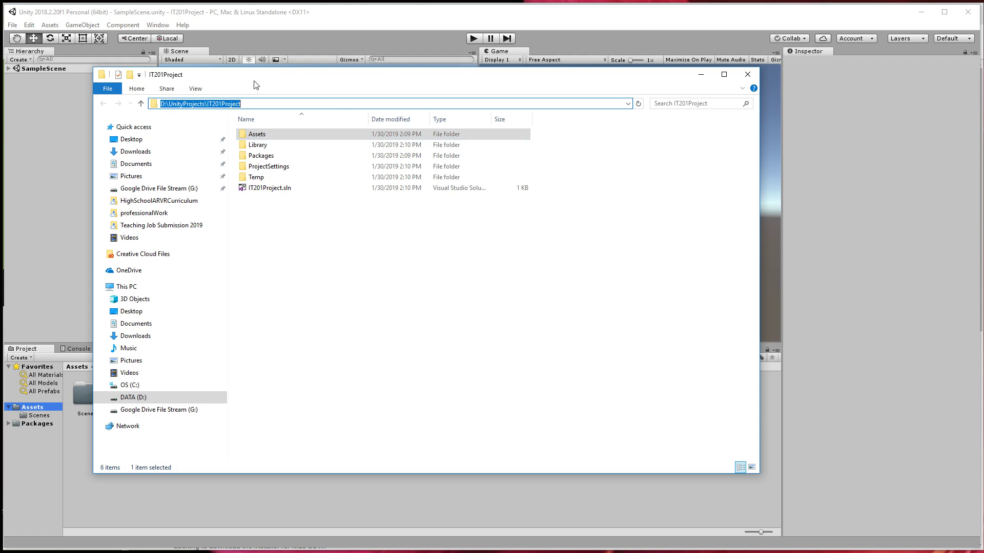
drag(264, 78, 380, 63)
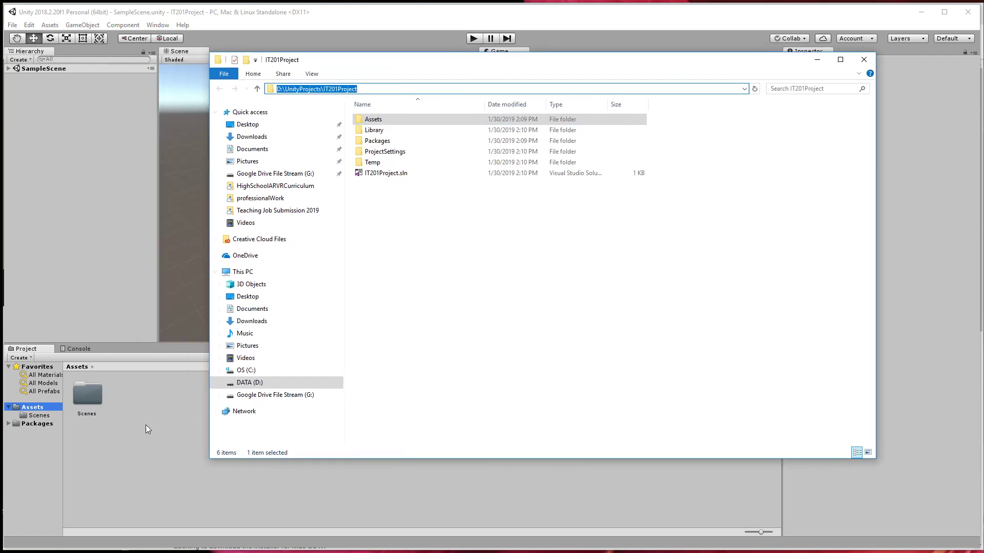
Repeat revealing the Assets folder in File Explorer from the Project panel, and close the Explorer window.
right_click(33, 410)
click(79, 429)
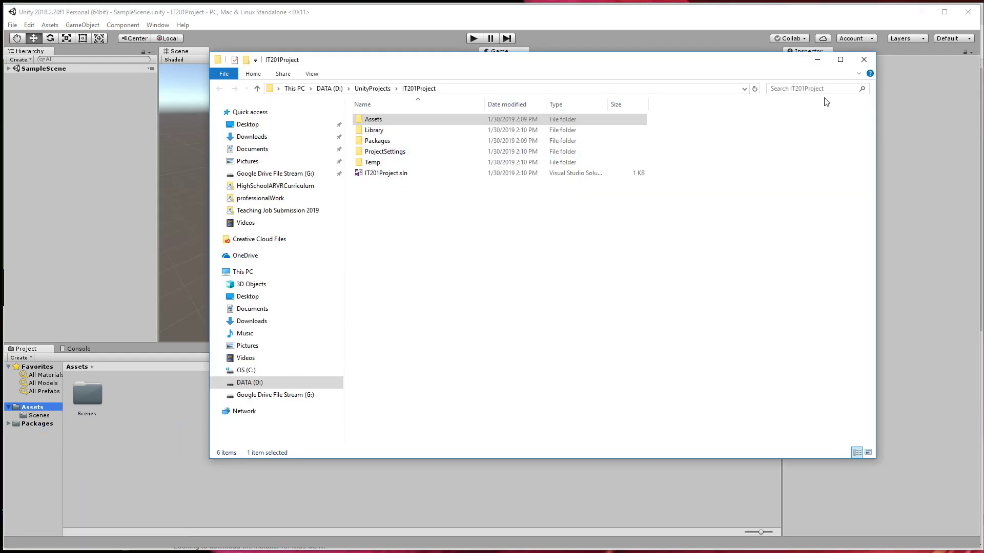
click(863, 60)
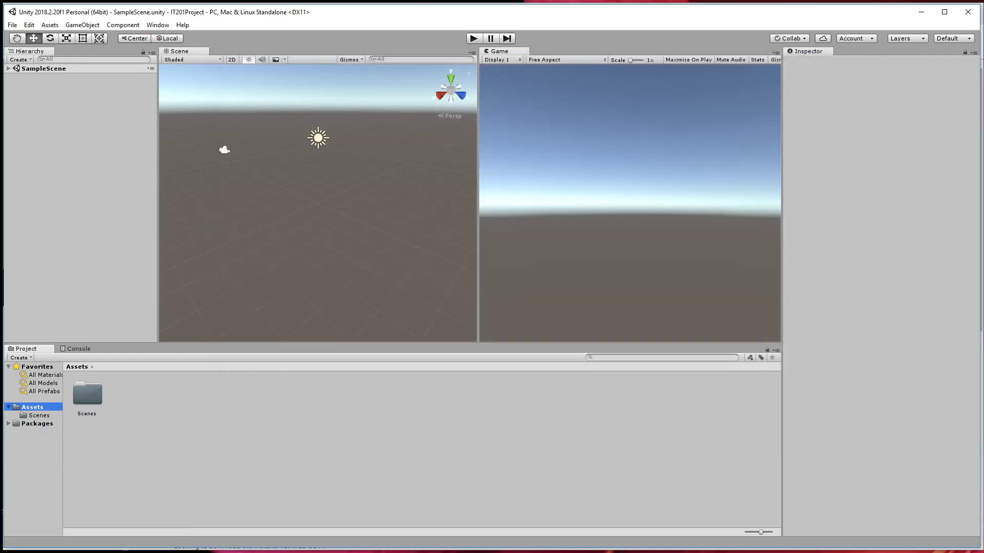
Reveal the Assets folder in File Explorer once more and open it to examine its contents.
right_click(23, 408)
click(81, 427)
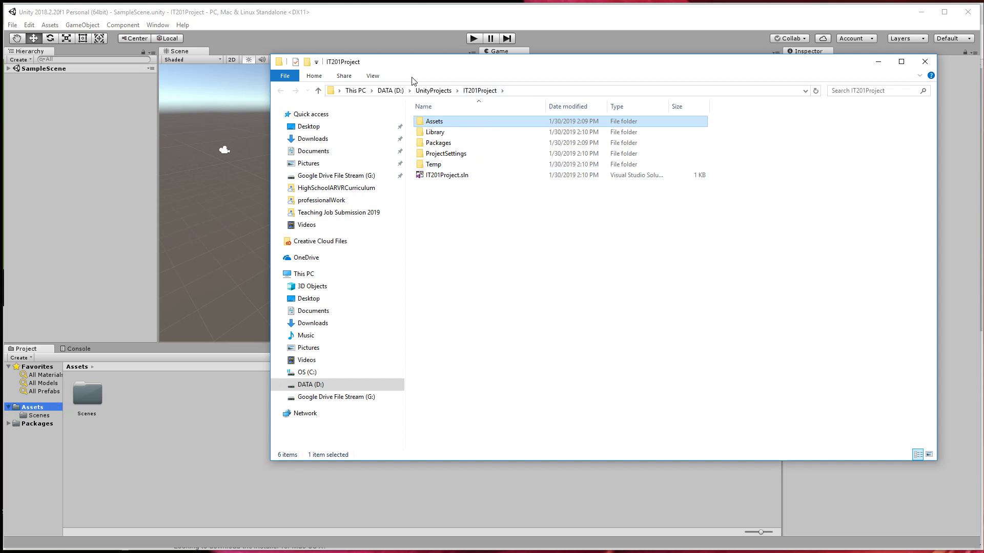
drag(424, 63, 341, 105)
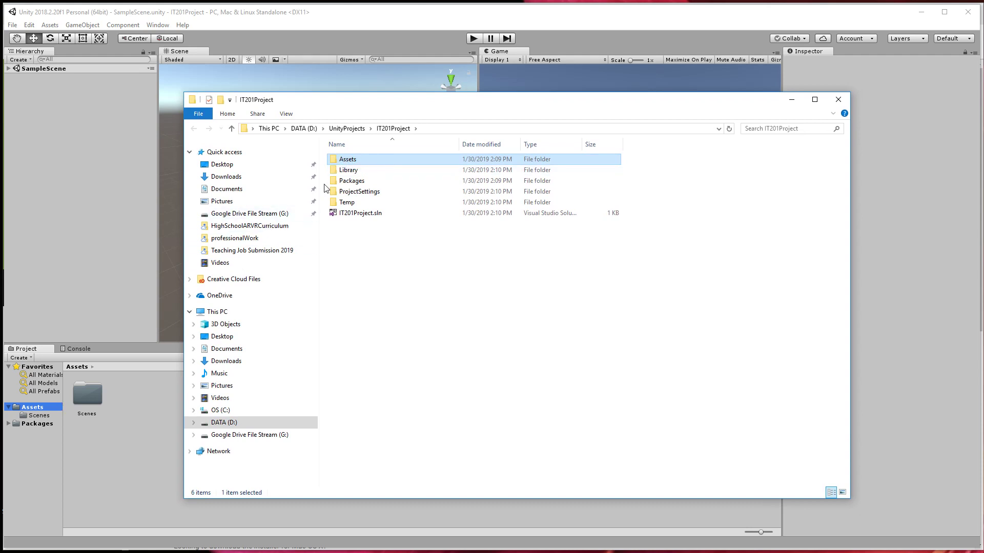
double_click(346, 159)
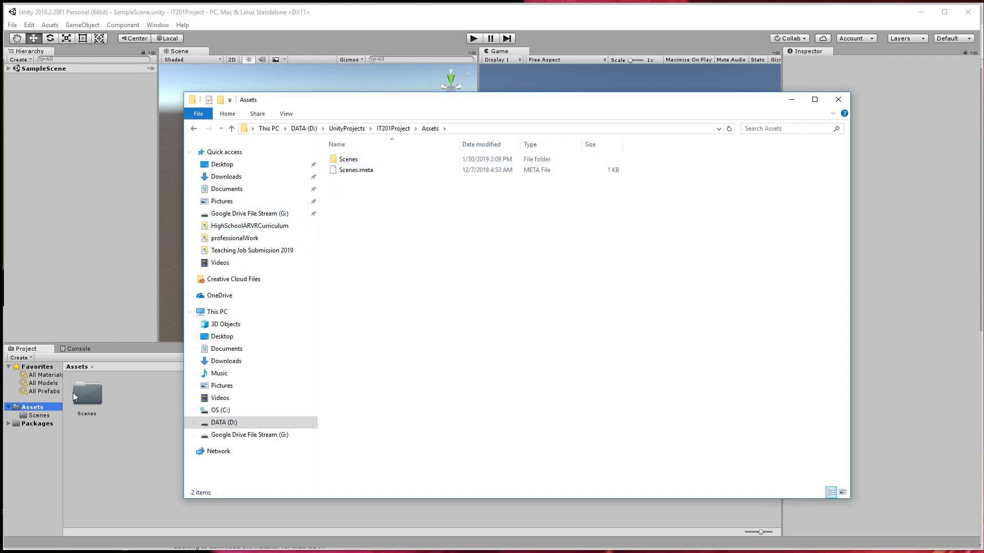
Open the Scenes folder in Unity's Project panel, compare it with the Assets folder in File Explorer, and close Explorer.
click(38, 416)
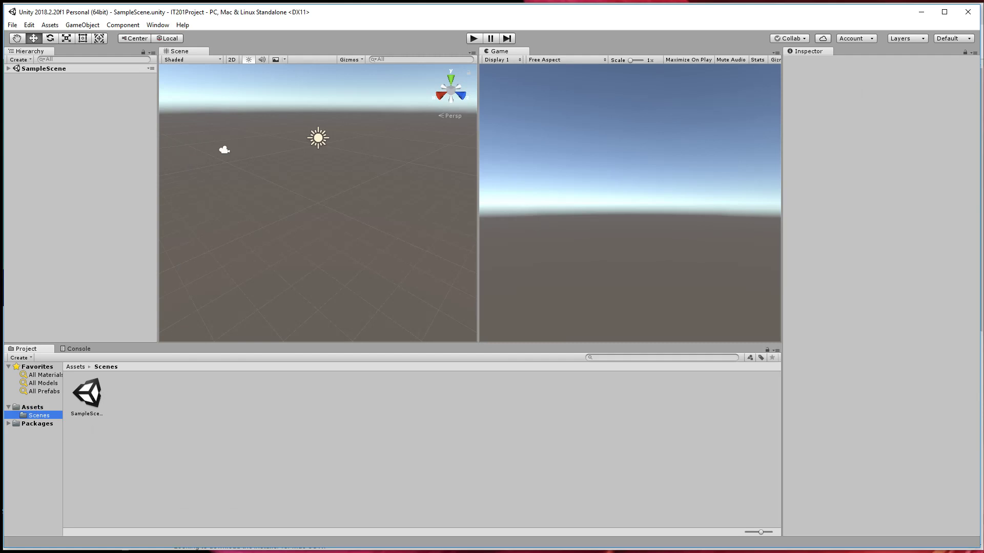
key(alt+Tab)
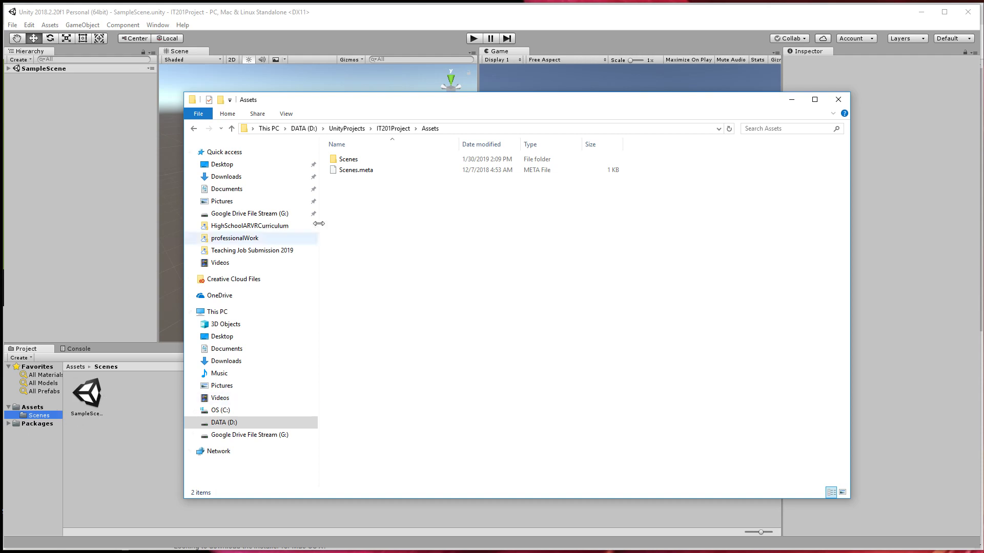
click(832, 104)
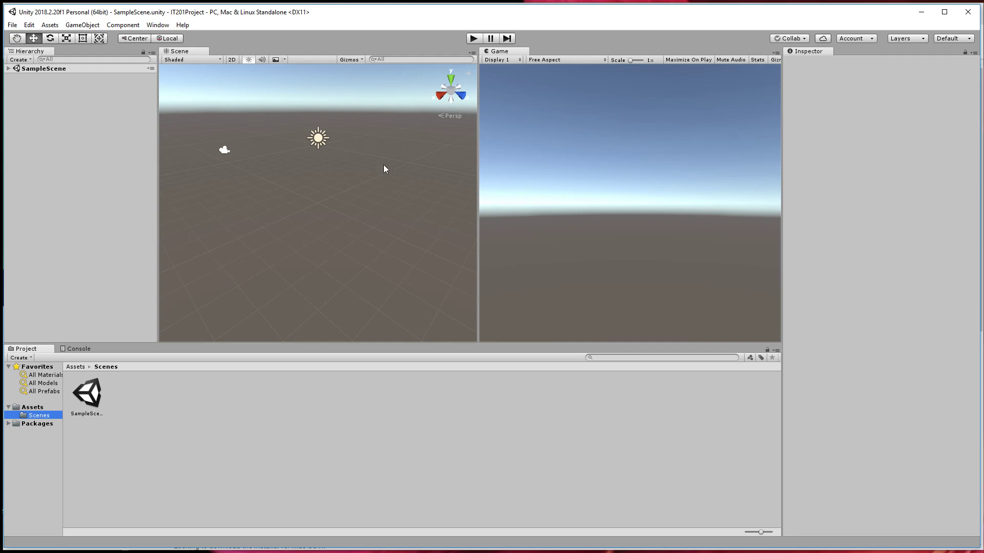
Look over SampleScene in the Hierarchy and the Scenes folder, along with the available GameObject and File commands.
click(12, 69)
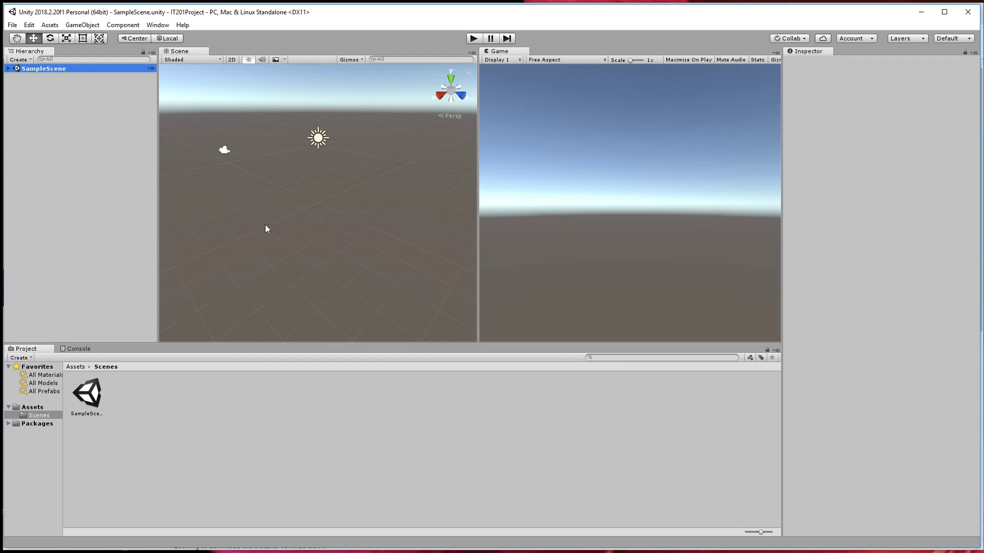
click(80, 26)
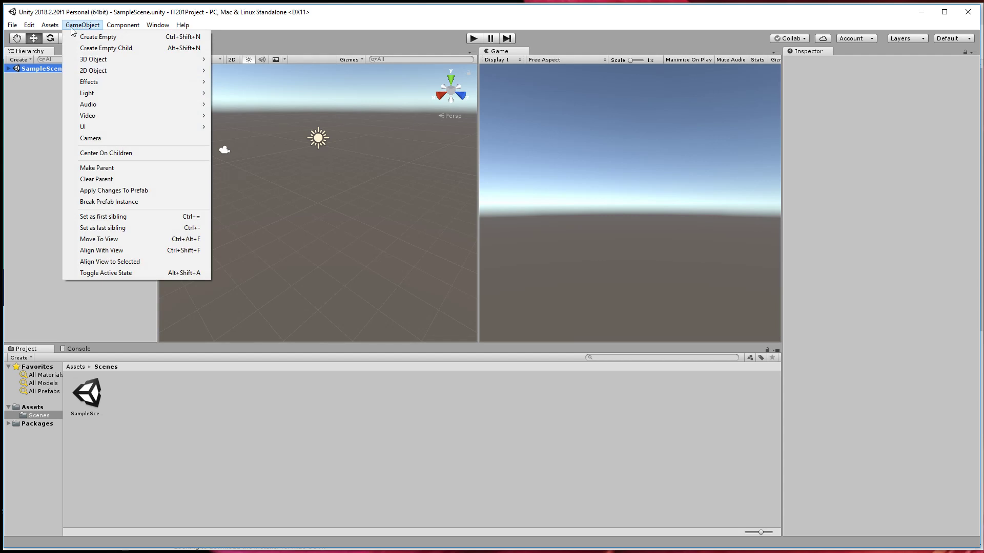
mouse_move(12, 32)
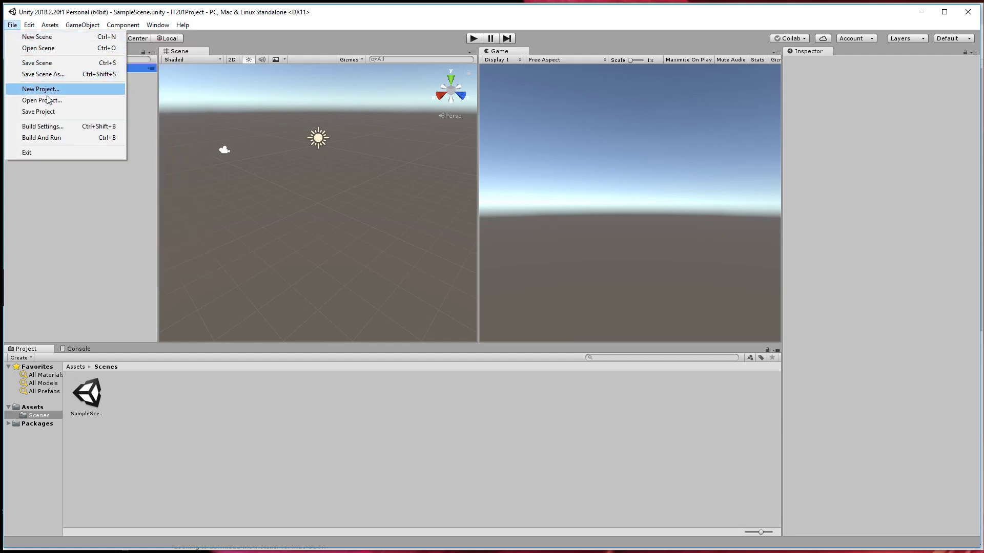
click(92, 396)
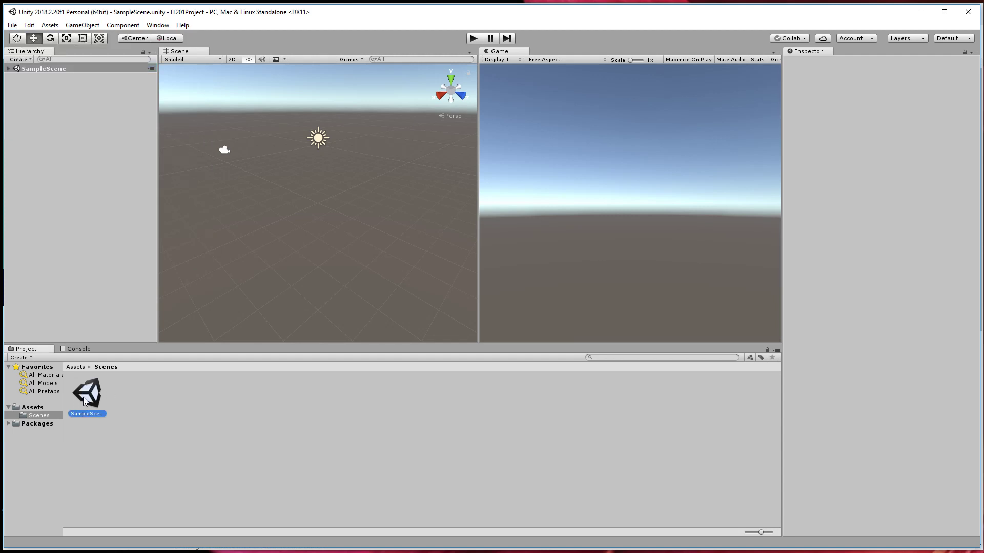
click(43, 152)
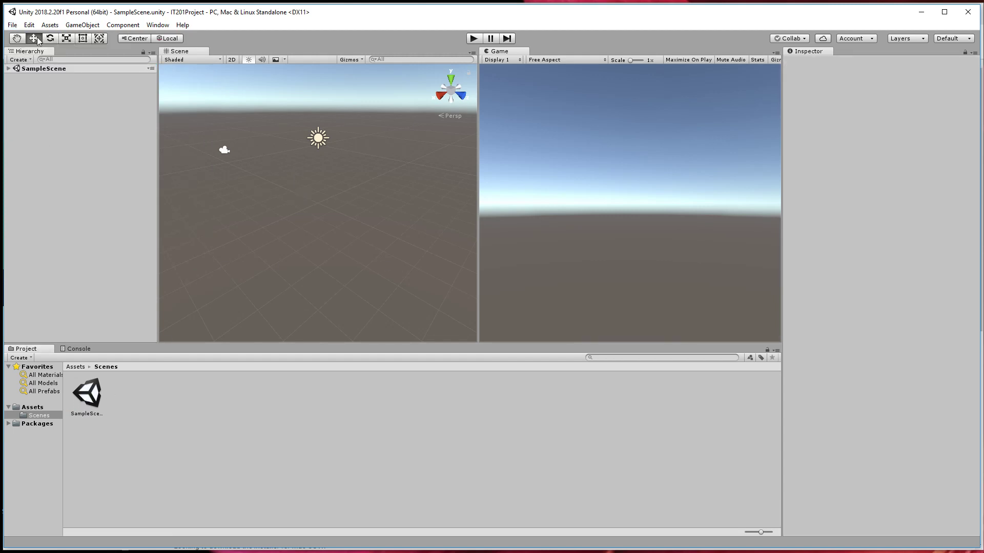
click(12, 25)
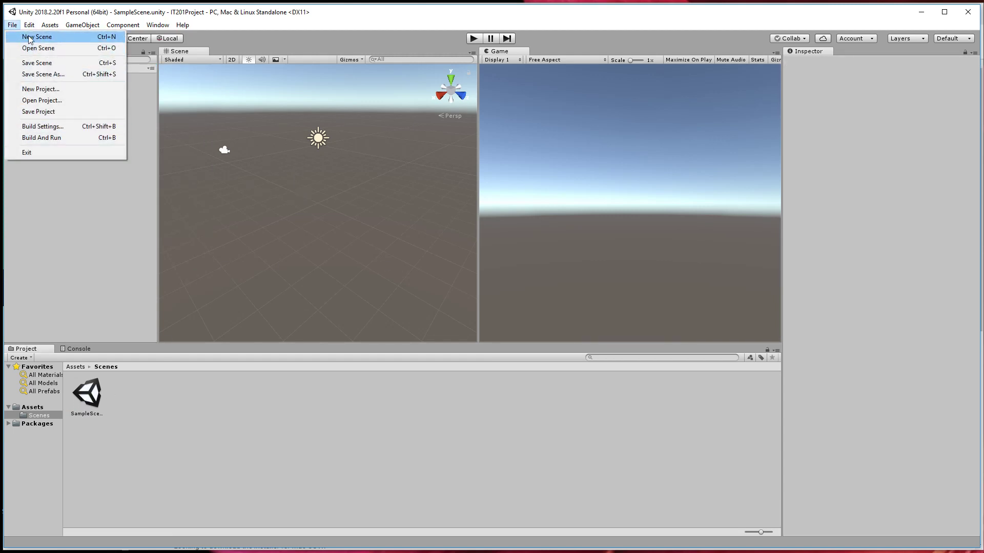
click(34, 138)
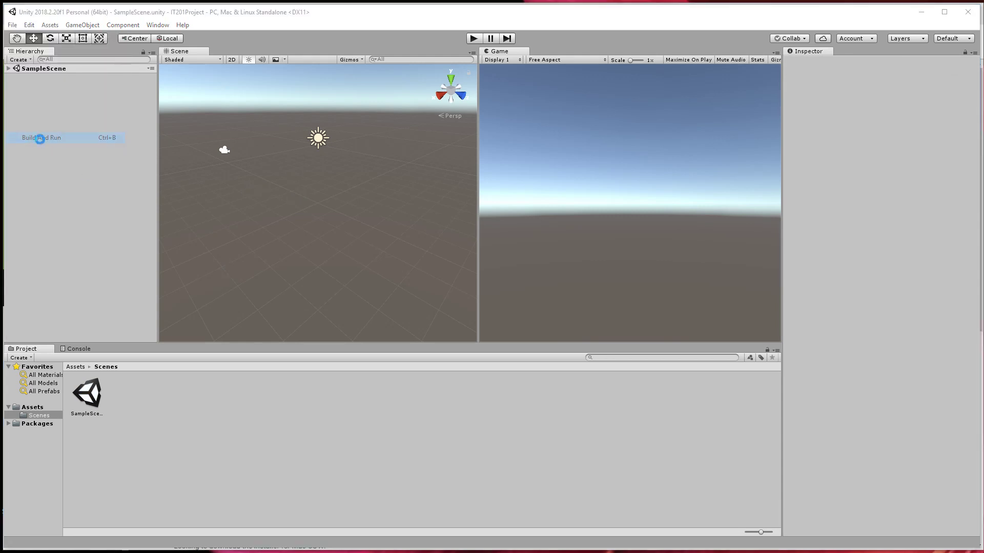
click(583, 423)
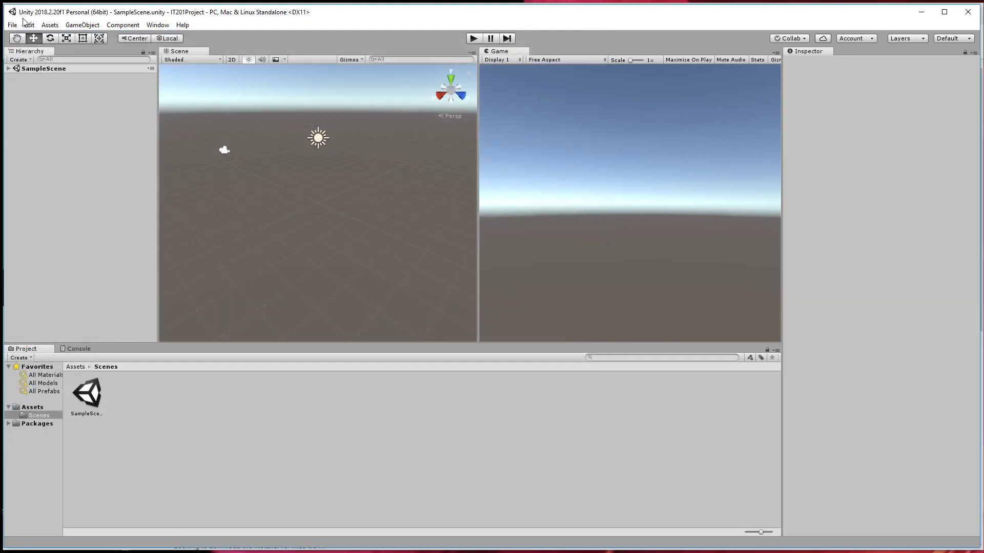
Open the Build Settings, view the WebGL platform options, and close the dialog without switching platform.
click(13, 25)
click(42, 126)
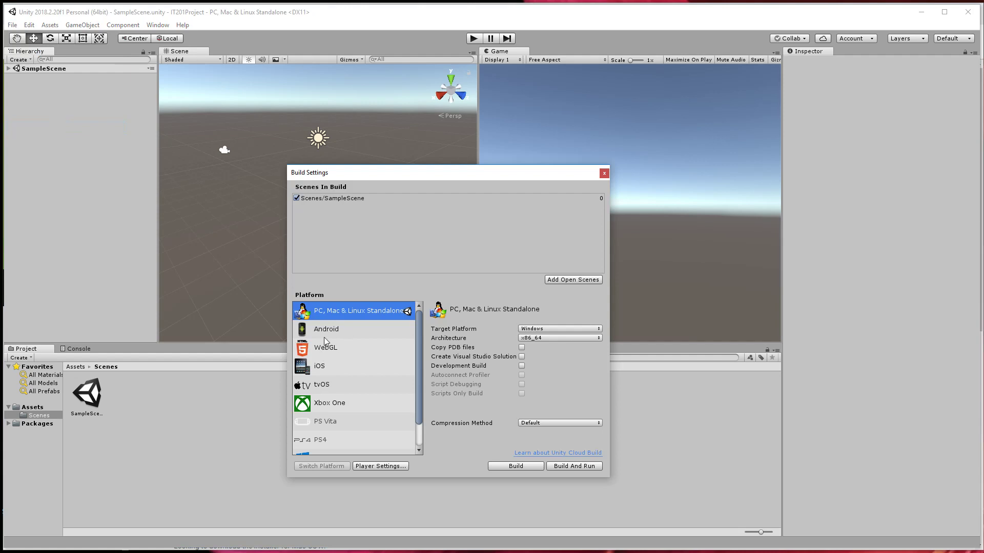
click(324, 347)
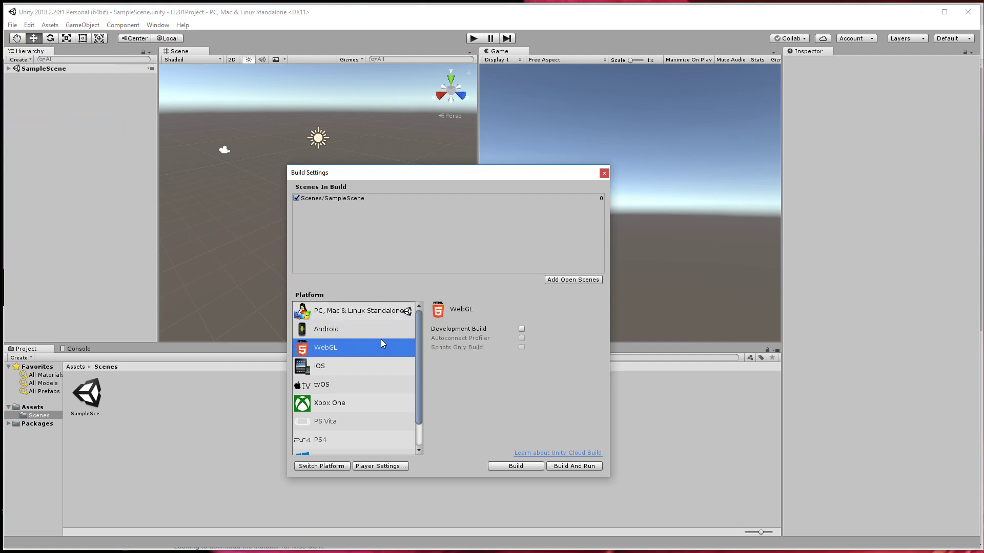
click(604, 173)
Look over the available Edit, Assets, GameObject, Component and Window commands, including the 3D object types, layouts and animation windows.
click(28, 25)
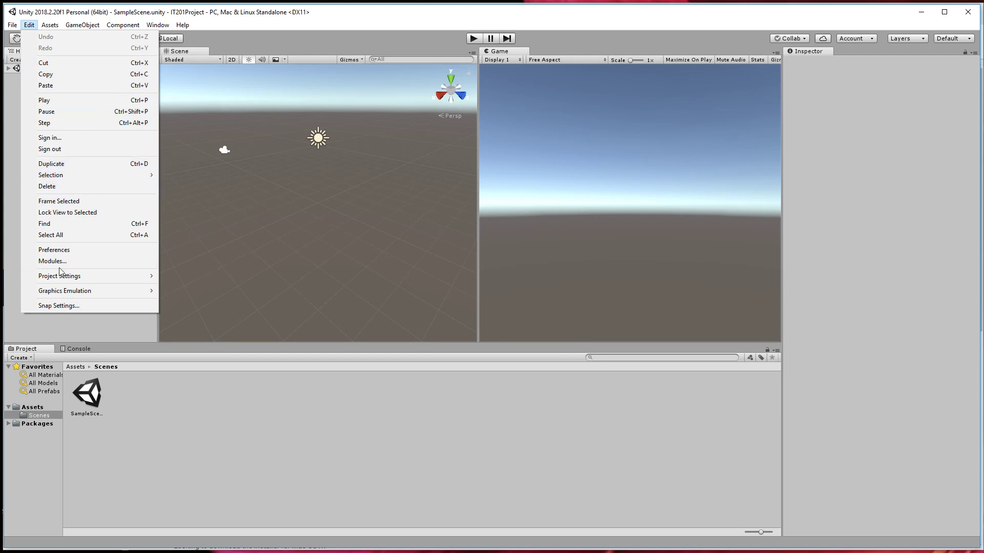
mouse_move(54, 30)
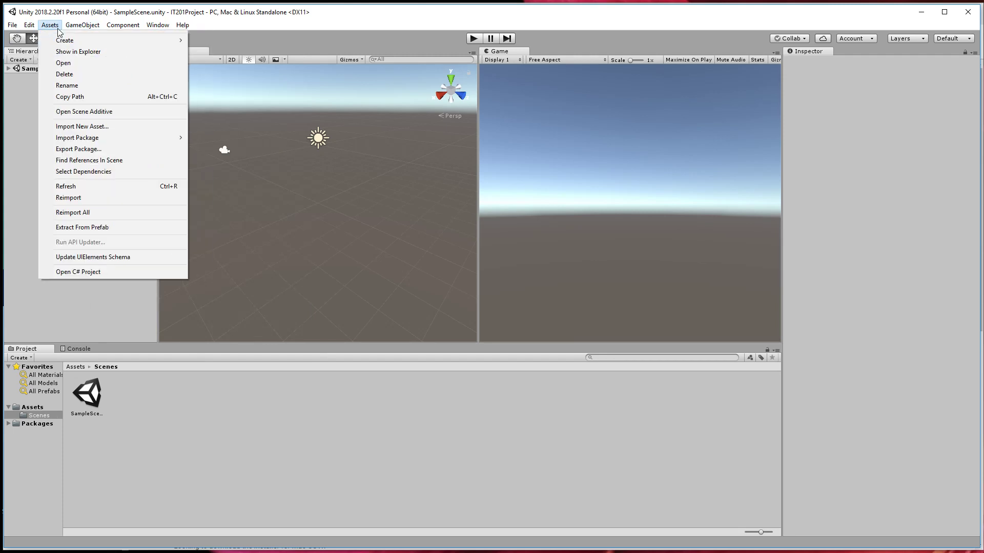
mouse_move(136, 40)
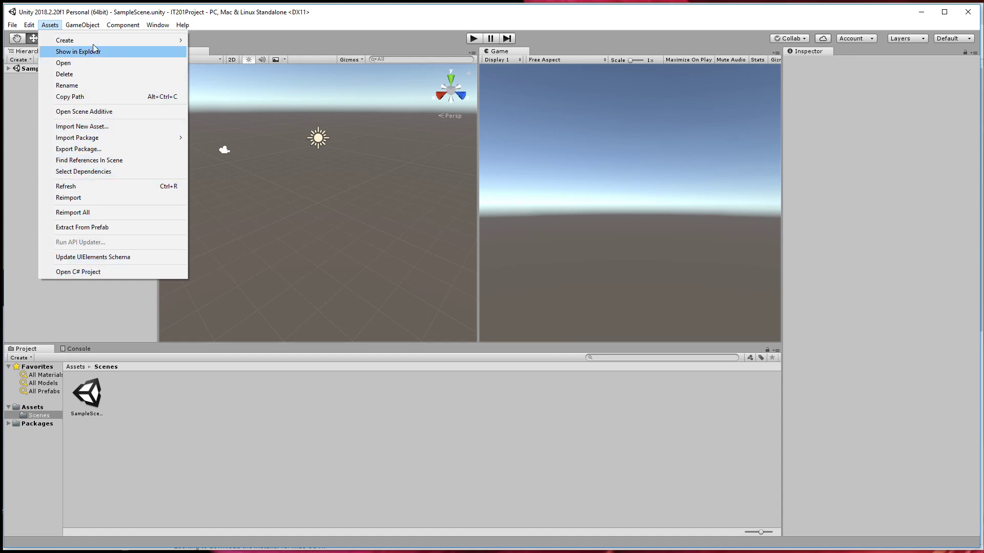
mouse_move(93, 27)
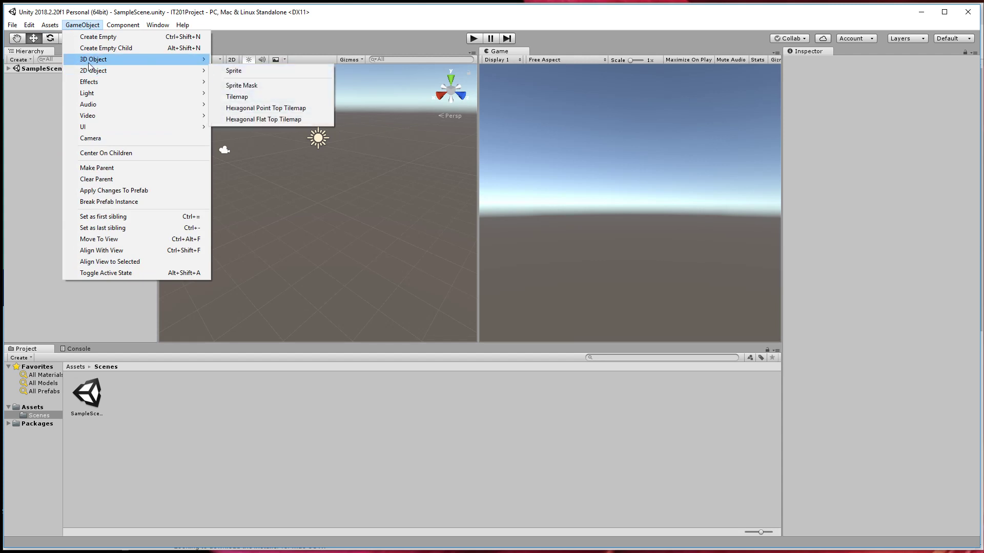
mouse_move(90, 61)
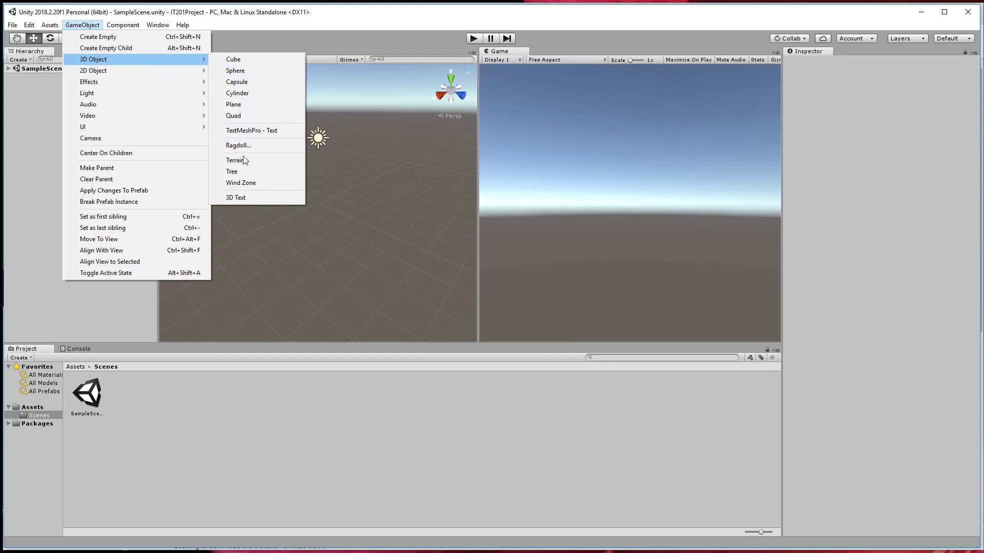
click(123, 25)
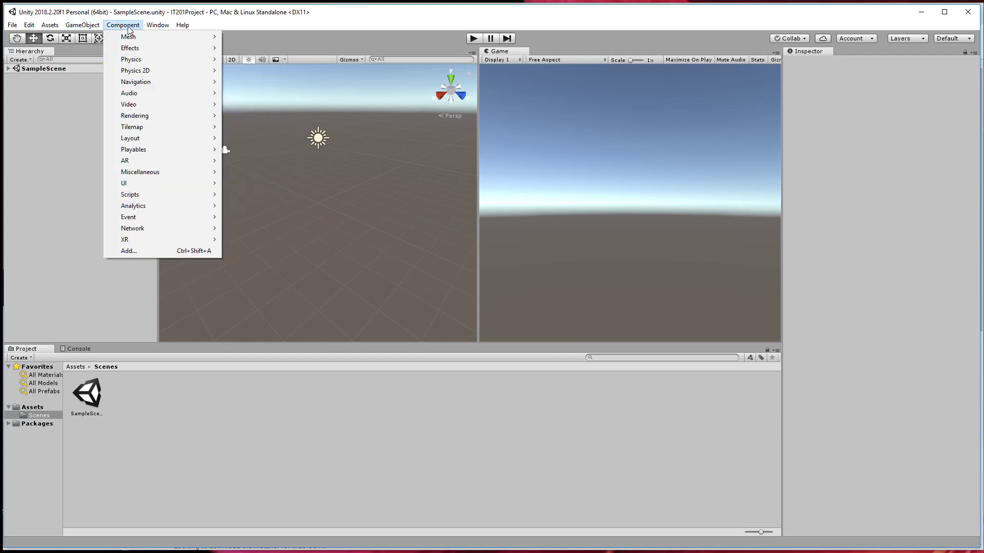
mouse_move(167, 29)
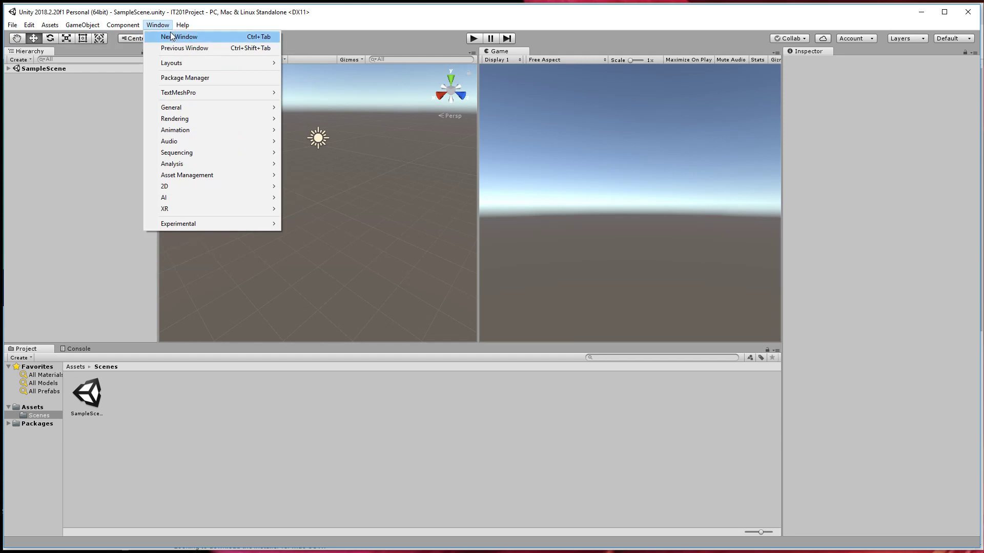
mouse_move(170, 63)
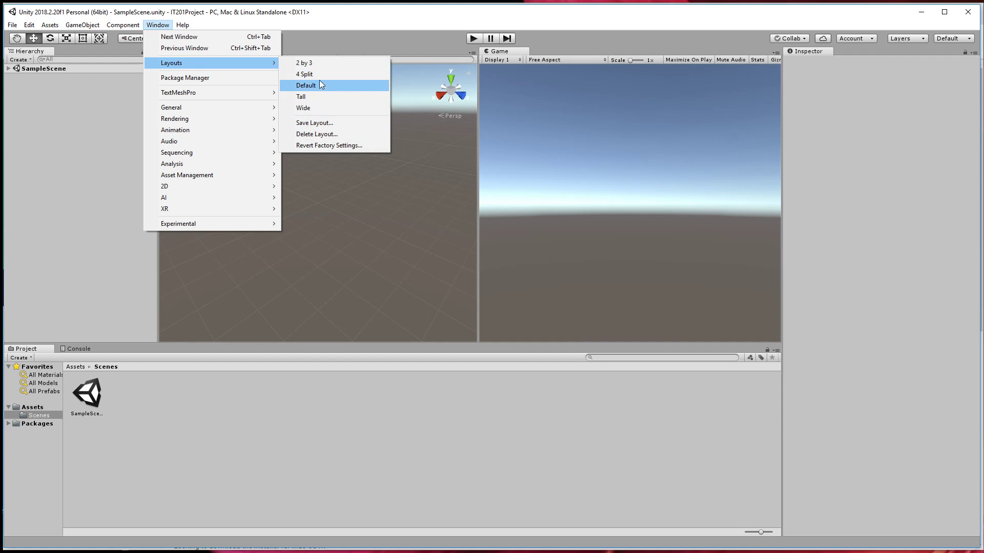
mouse_move(218, 131)
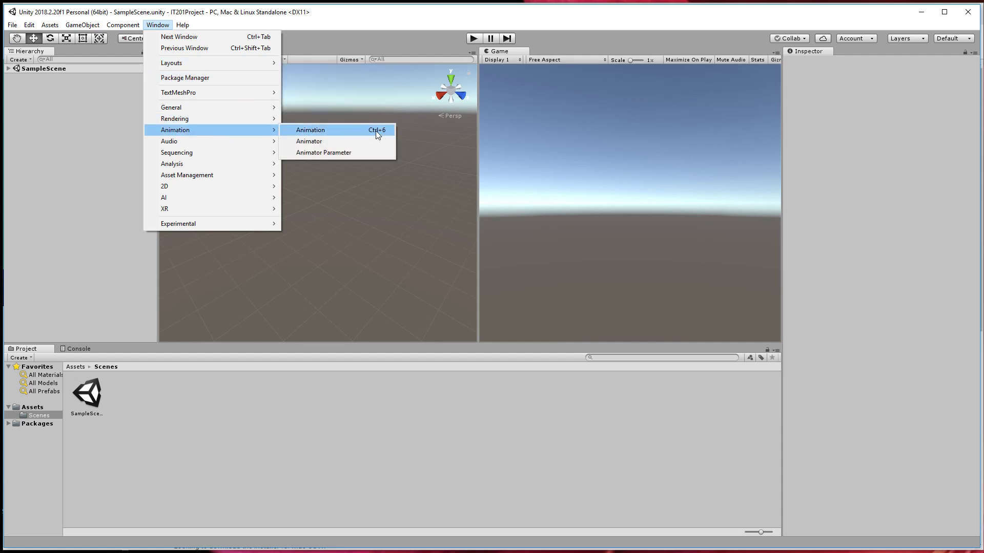
Open the Animation window for a brief look and close it again.
click(333, 131)
drag(82, 13, 253, 241)
click(376, 236)
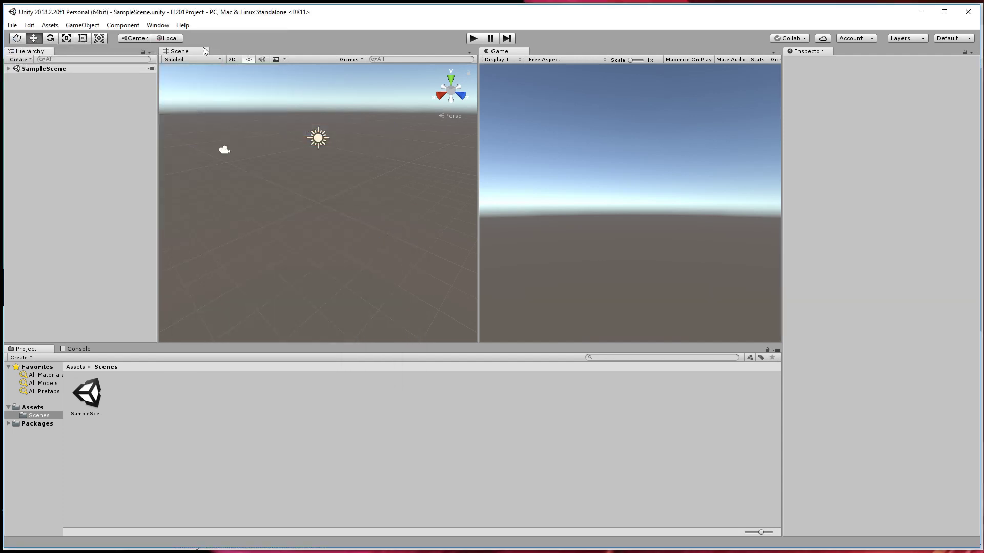
Add a 3D cube and a 3D sphere to SampleScene.
click(68, 24)
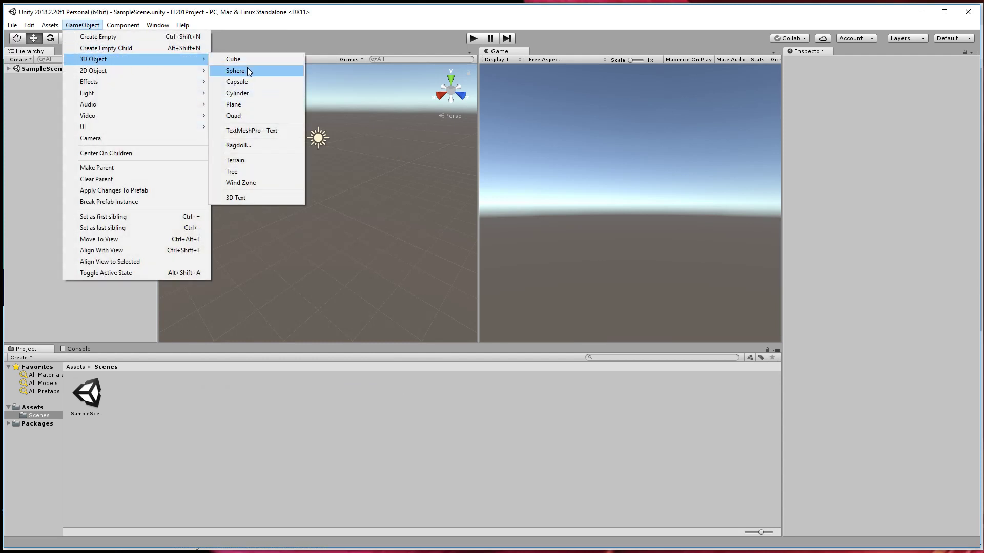
click(245, 58)
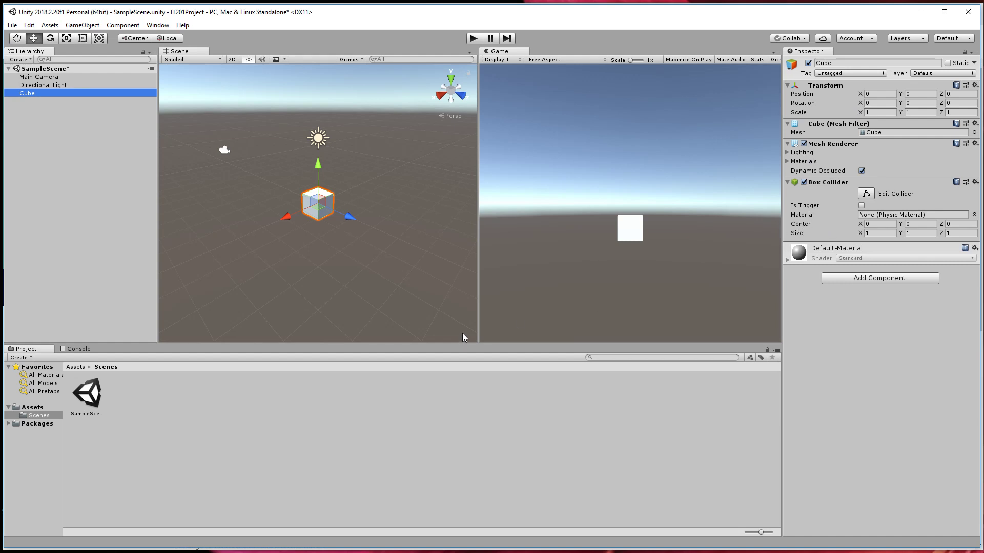
click(83, 26)
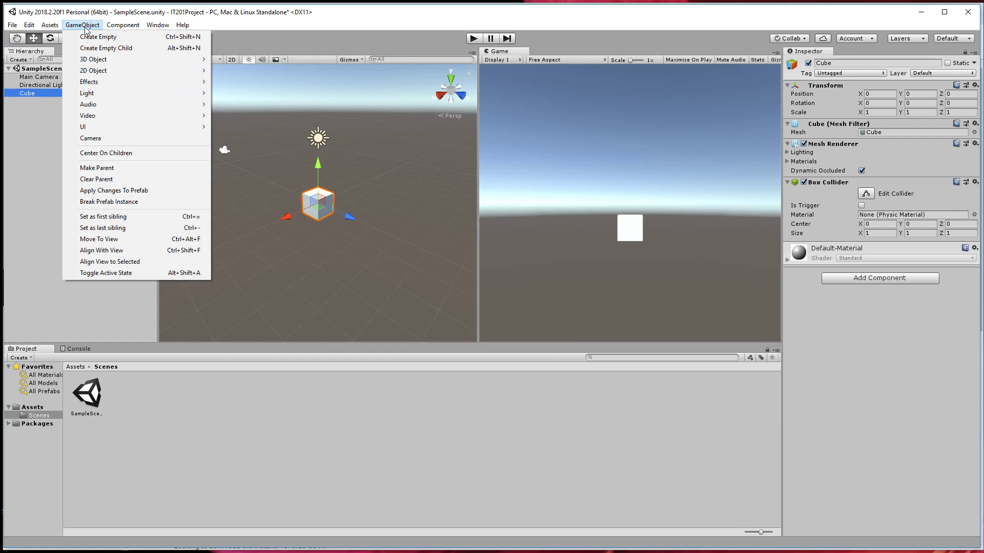
mouse_move(88, 62)
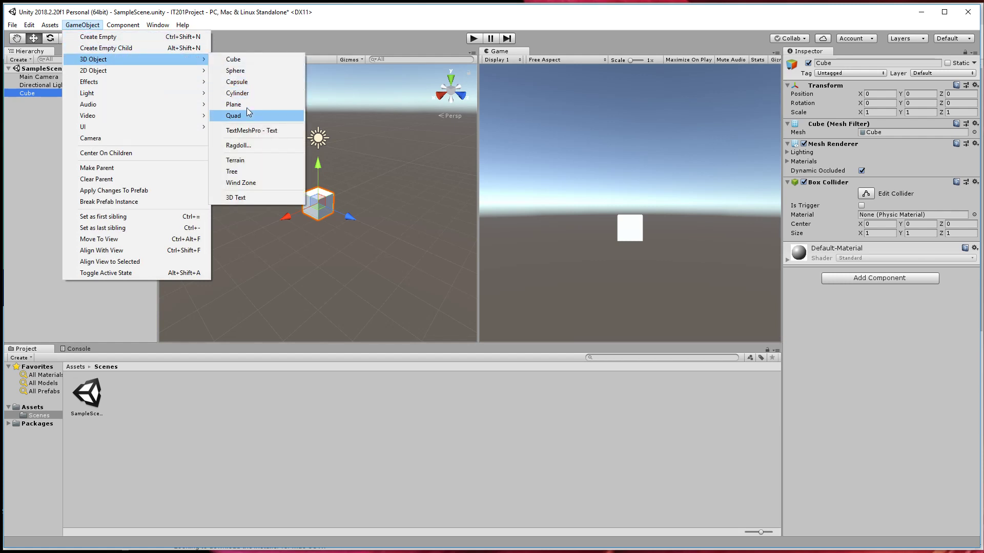
click(246, 75)
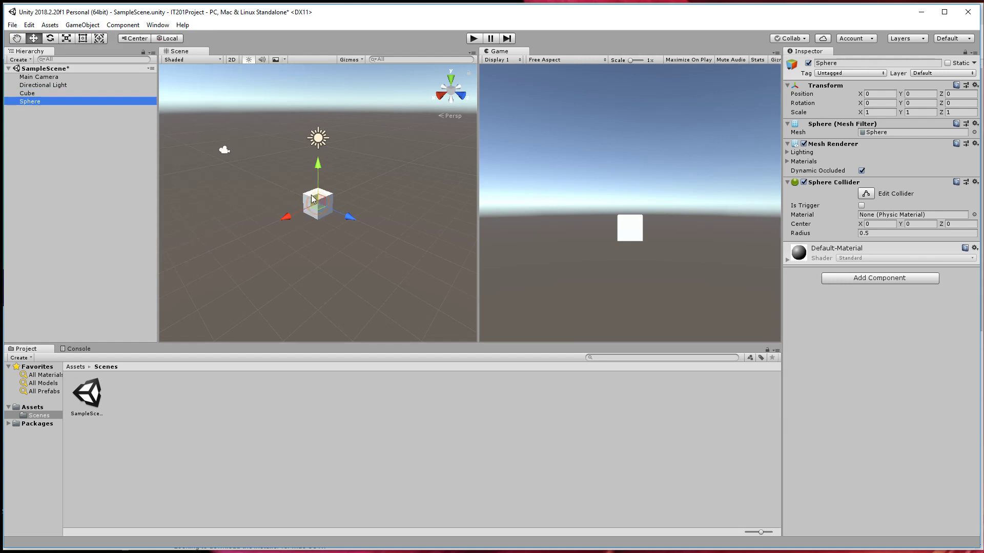
Move the sphere out of the cube along the X axis to about 1.58.
scroll(316, 194, up, 4)
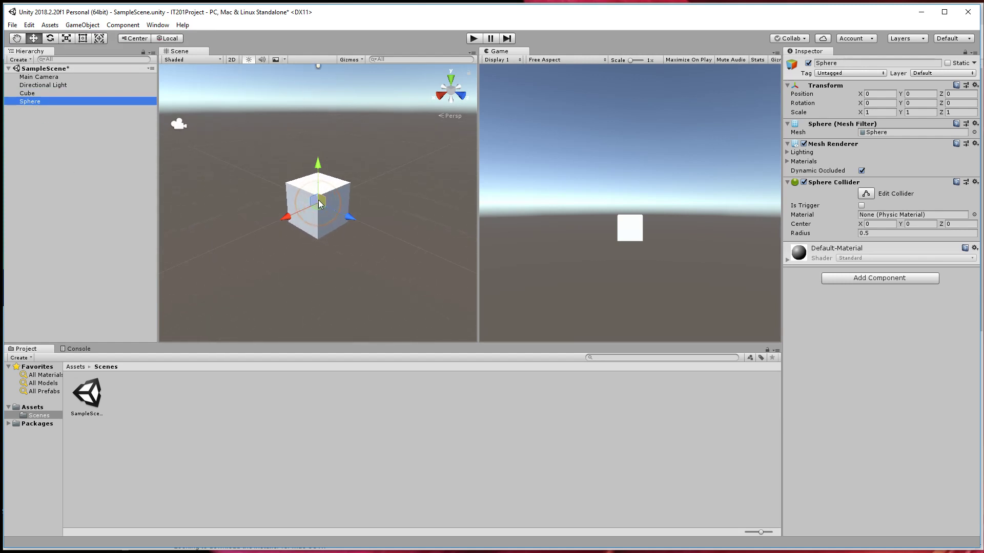
scroll(319, 202, up, 4)
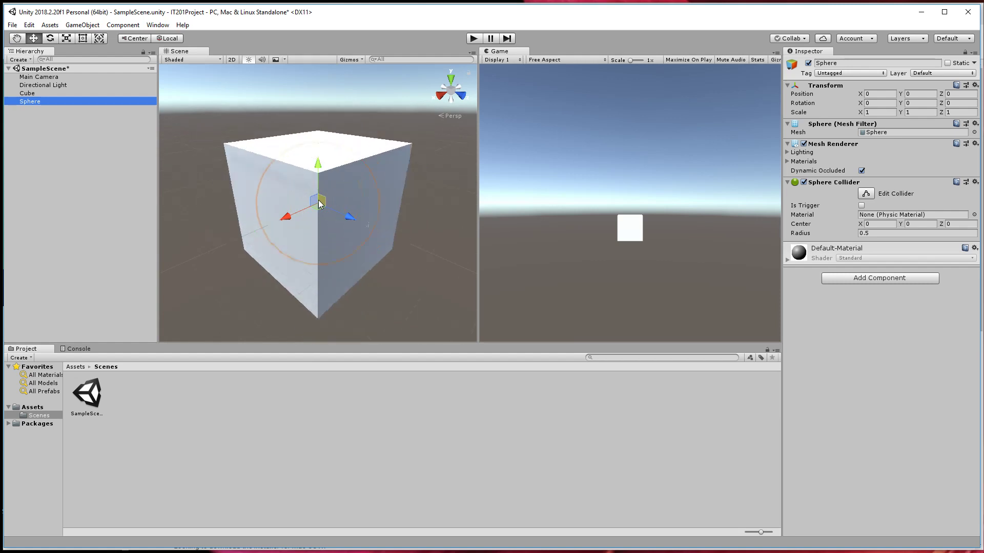
scroll(318, 202, down, 4)
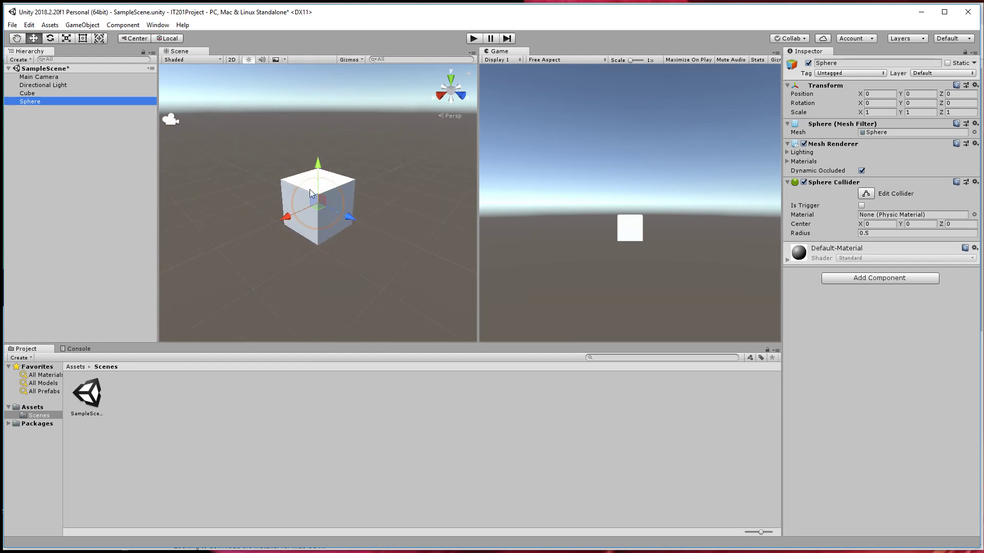
drag(286, 215, 233, 236)
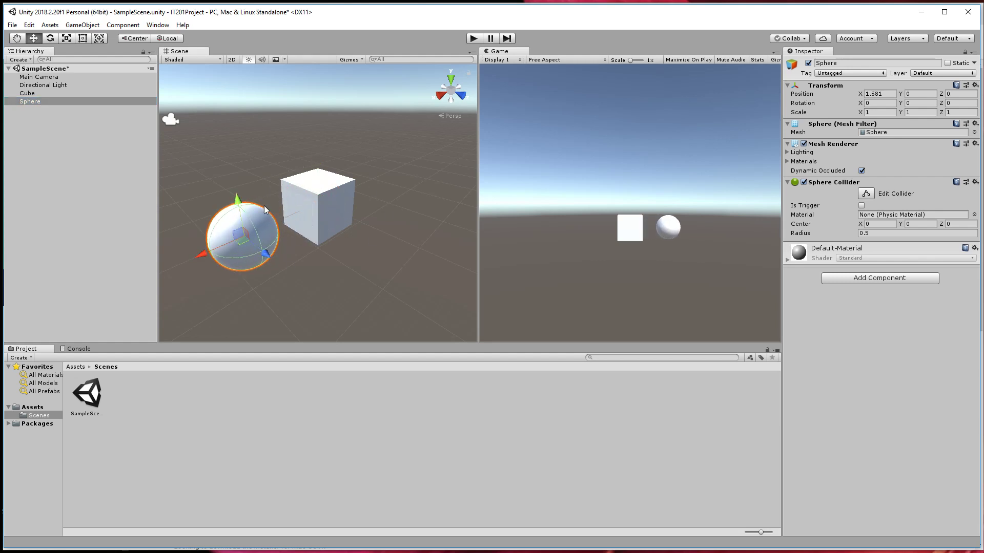
Adjust the sphere's X position in the Inspector to 1.2, -2.15 and finally -7.97.
click(880, 93)
text(1.13)
mouse_move(848, 96)
mouse_down()
mouse_move(808, 102)
mouse_move(867, 92)
mouse_move(820, 97)
mouse_move(865, 97)
mouse_move(854, 98)
mouse_up()
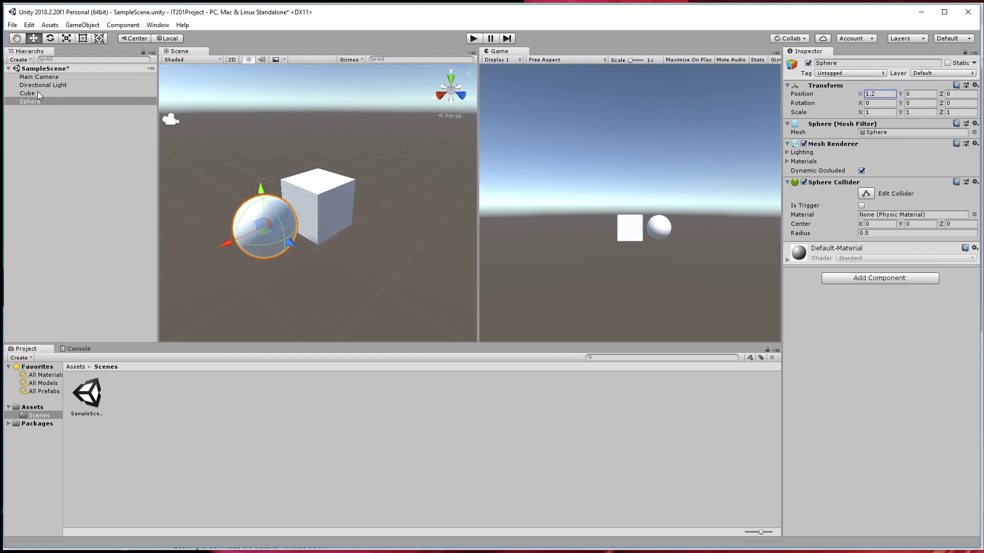
drag(864, 94, 810, 100)
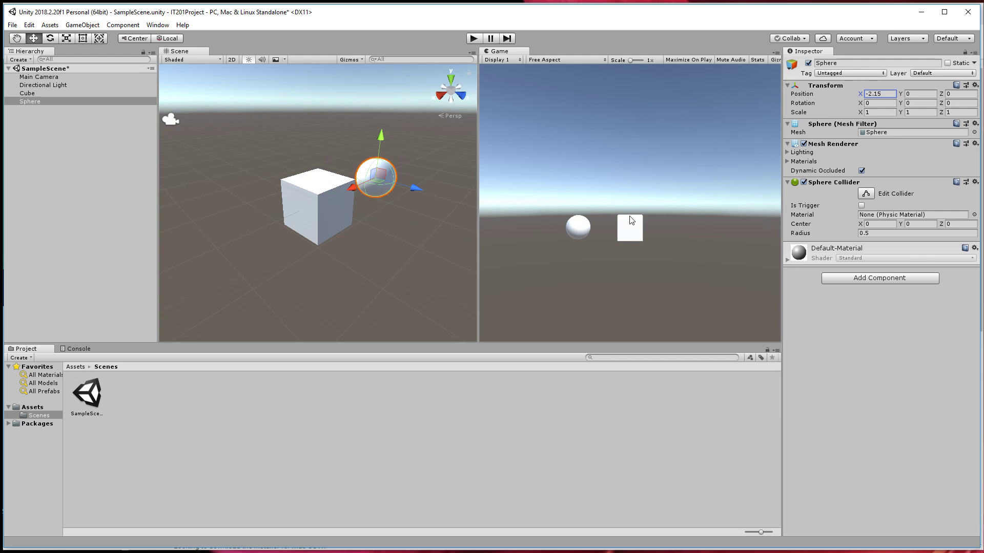
drag(861, 98, 761, 98)
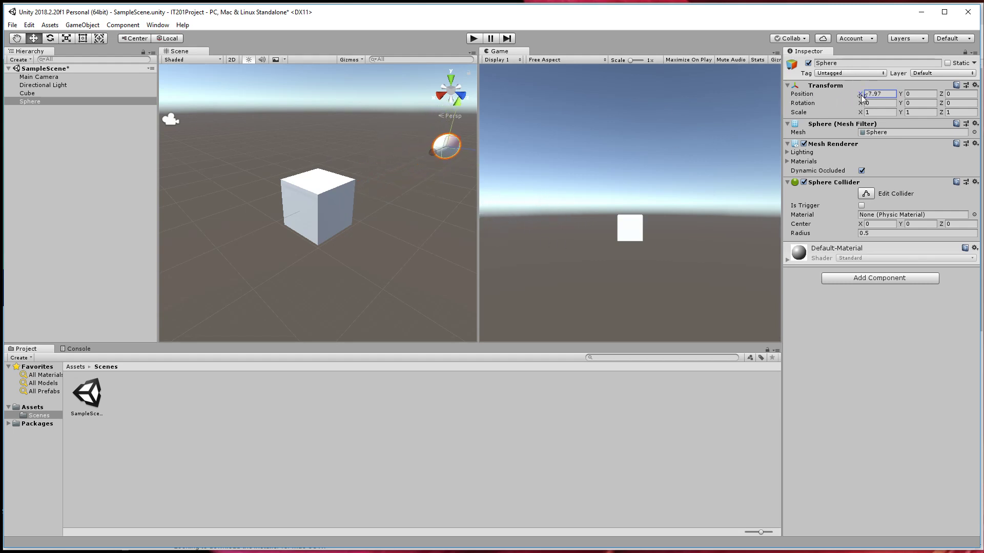
Select the Main Camera and the Directional Light in turn to examine the camera's preview and view direction.
click(170, 120)
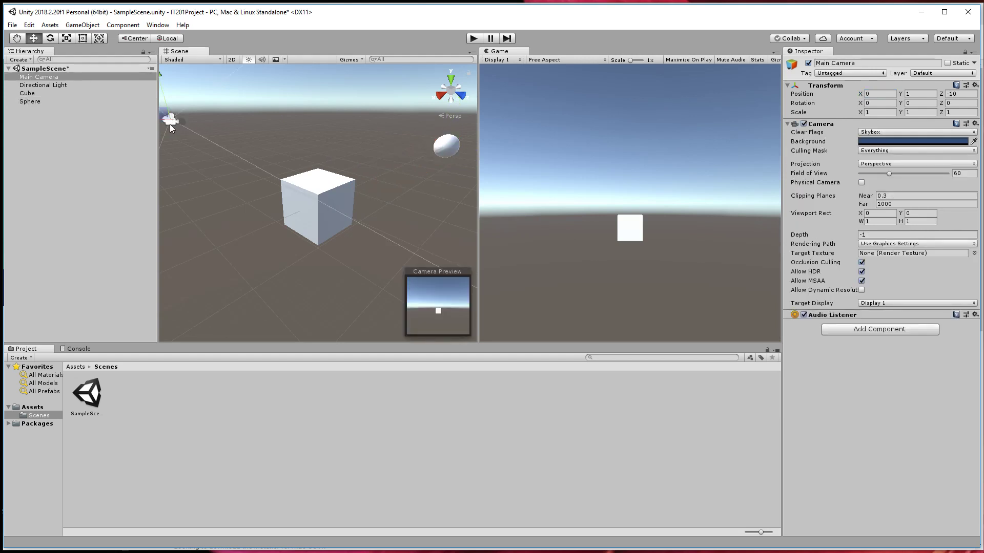
click(32, 85)
click(55, 76)
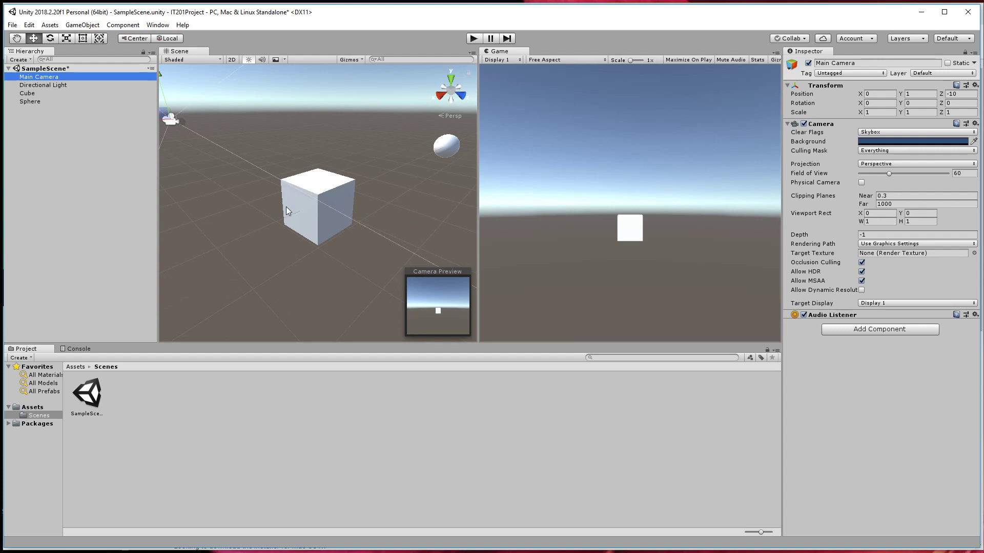
Disable the sphere's Mesh Renderer and deselect the sphere.
click(444, 149)
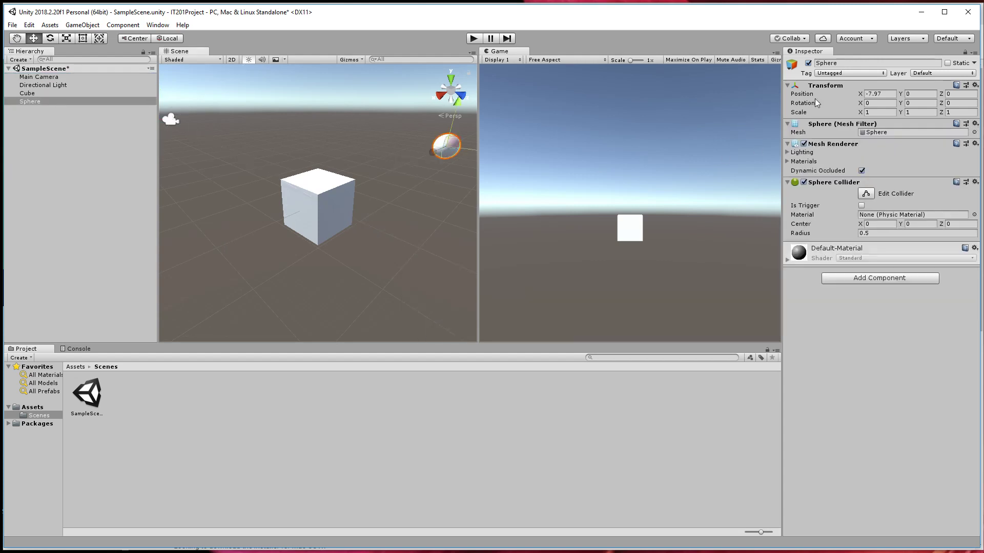
click(803, 143)
click(424, 220)
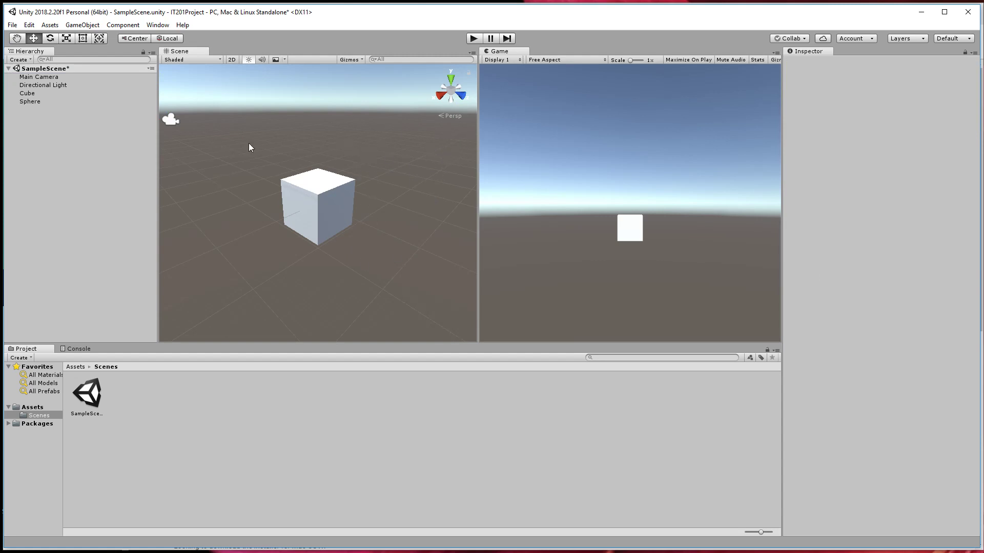
Select the Directional Light, the Main Camera and the cube in the scene to compare their components in the Inspector.
scroll(288, 175, down, 3)
click(317, 97)
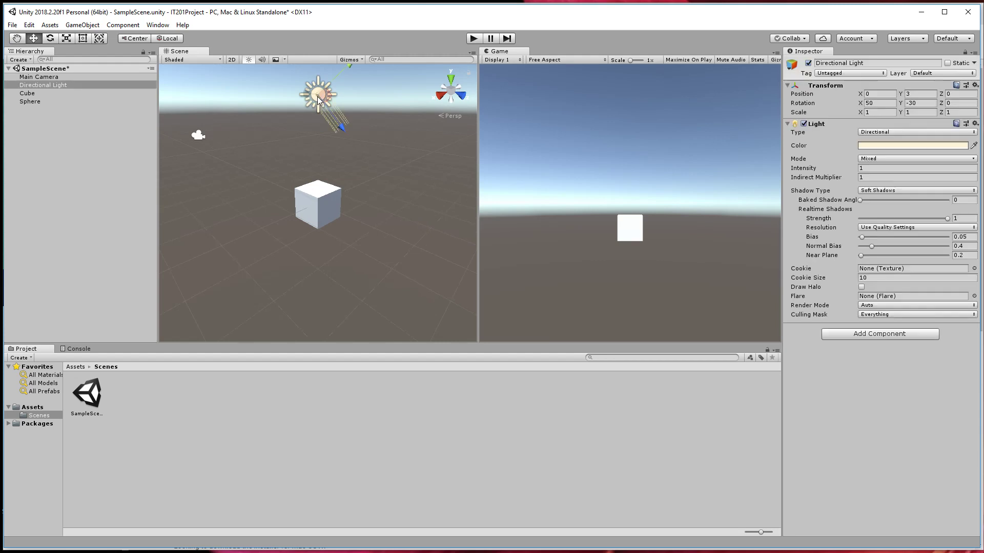
click(197, 136)
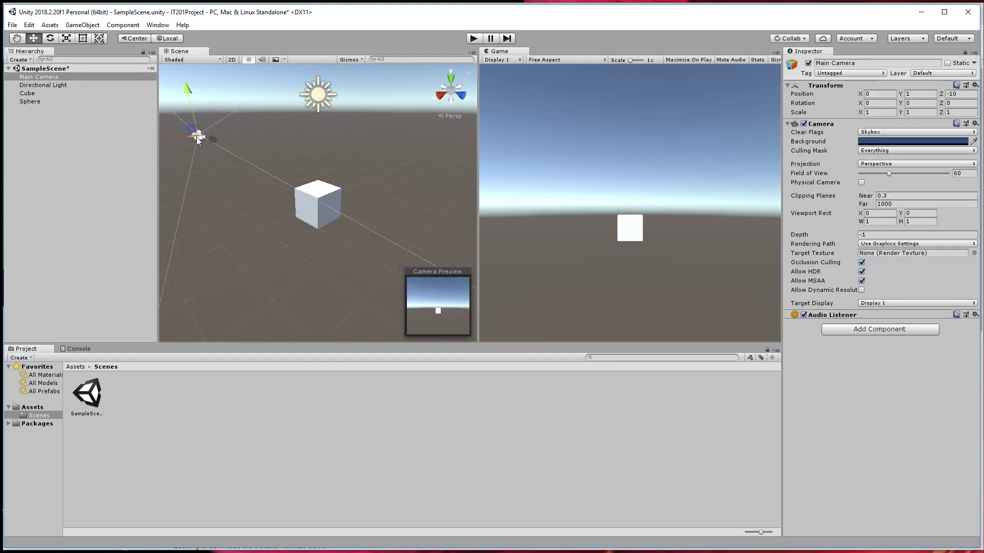
click(329, 203)
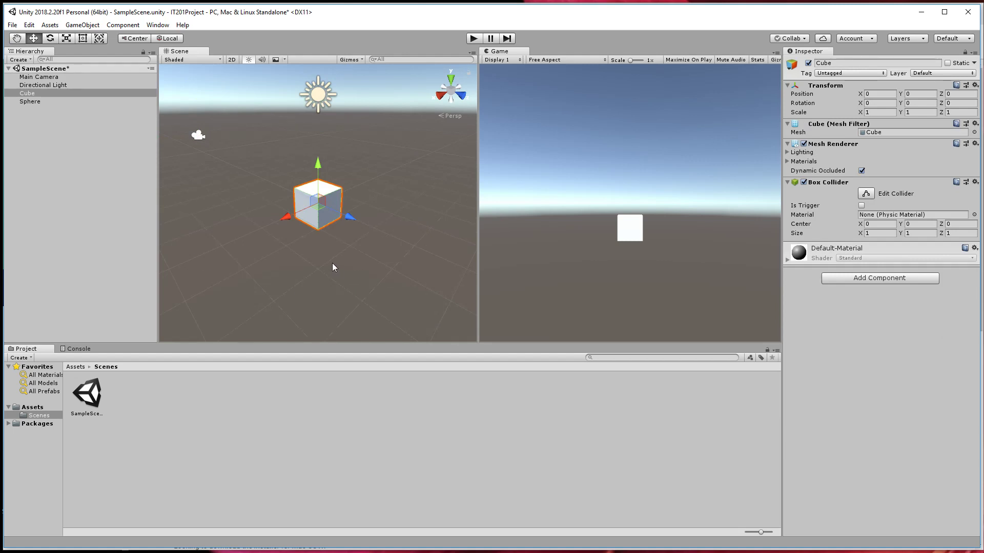
Select the sphere in the Hierarchy and toggle its Mesh Renderer repeatedly, leaving it enabled.
click(30, 102)
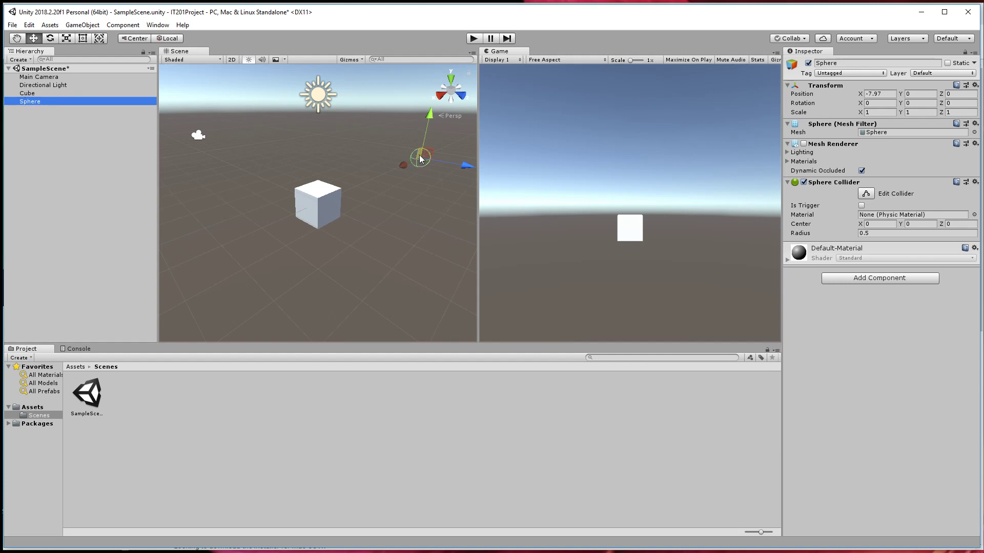
click(804, 144)
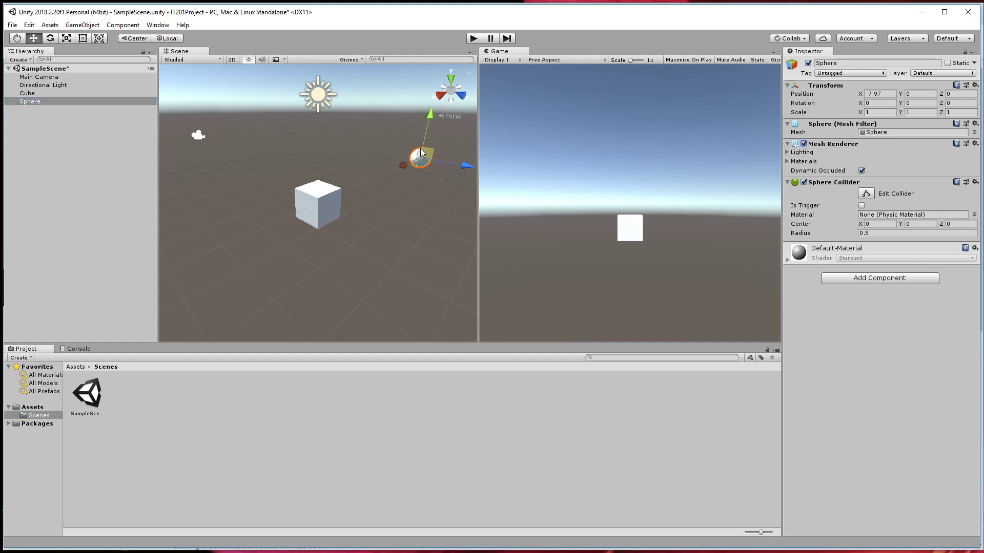
click(805, 144)
click(804, 144)
click(804, 145)
click(804, 144)
click(805, 144)
click(804, 144)
click(804, 144)
click(804, 144)
click(804, 144)
click(804, 144)
click(806, 143)
click(806, 142)
Move the sphere along the X axis to about -3.16 and select the Main Camera to check its view.
drag(412, 163, 380, 185)
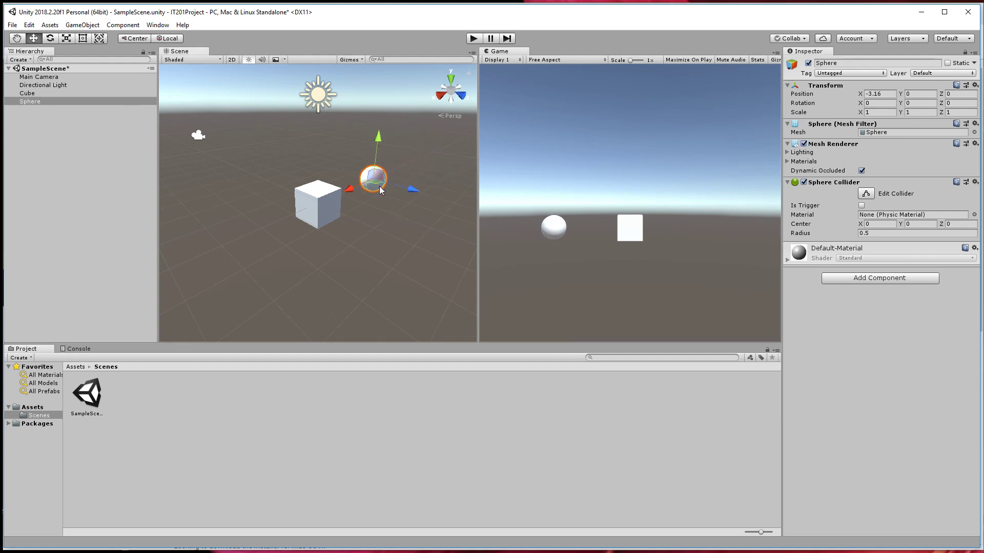
click(199, 137)
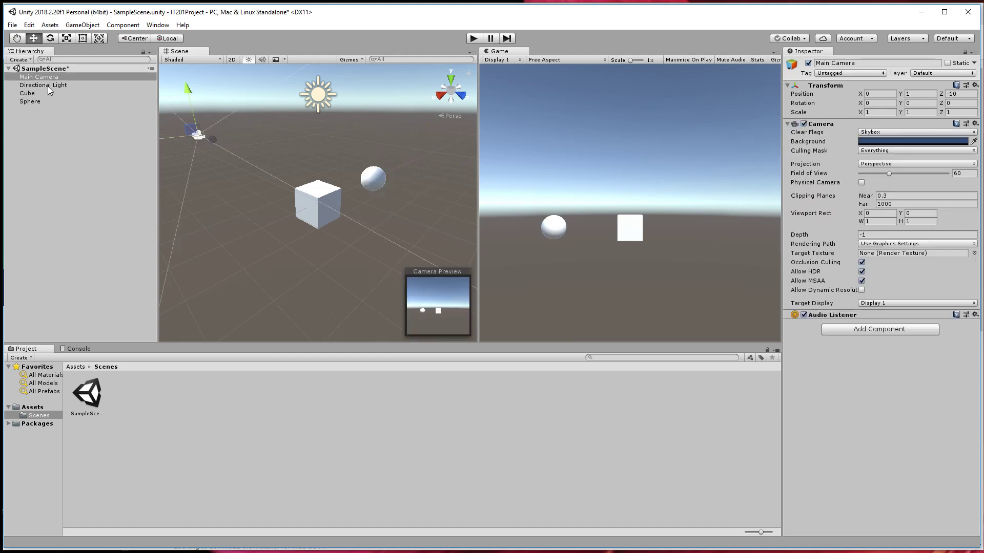
Select the cube, the sphere and SampleScene in the Hierarchy, and save the scene.
click(30, 93)
click(31, 101)
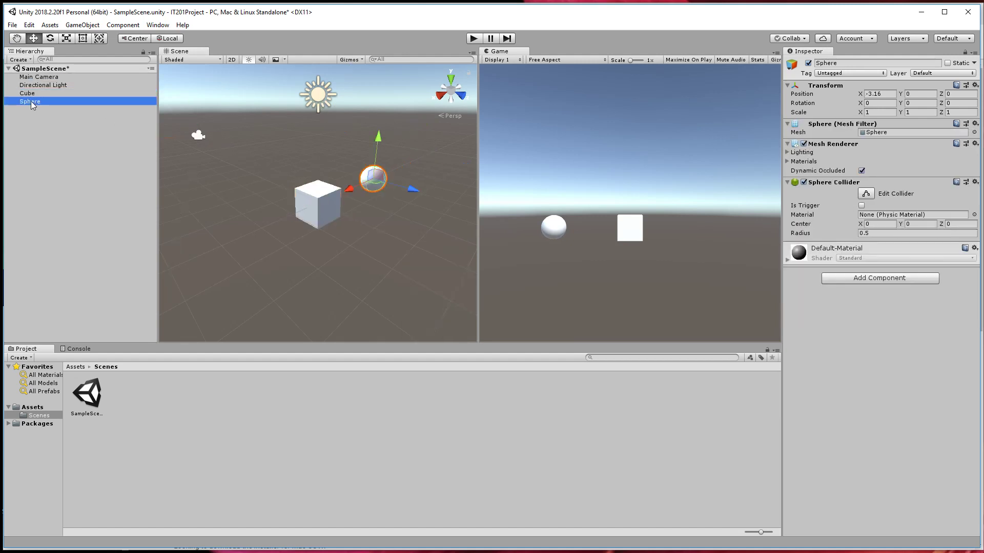
click(51, 70)
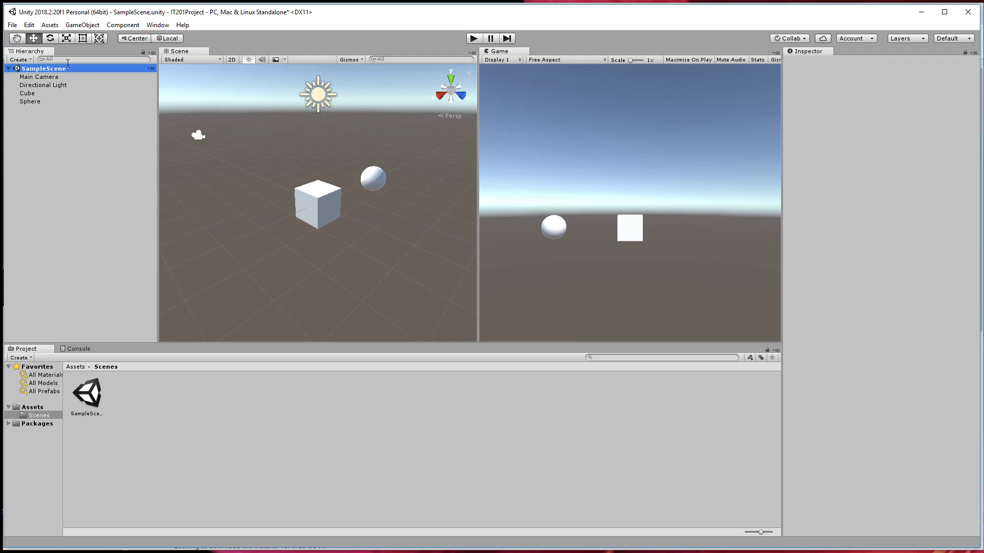
click(13, 24)
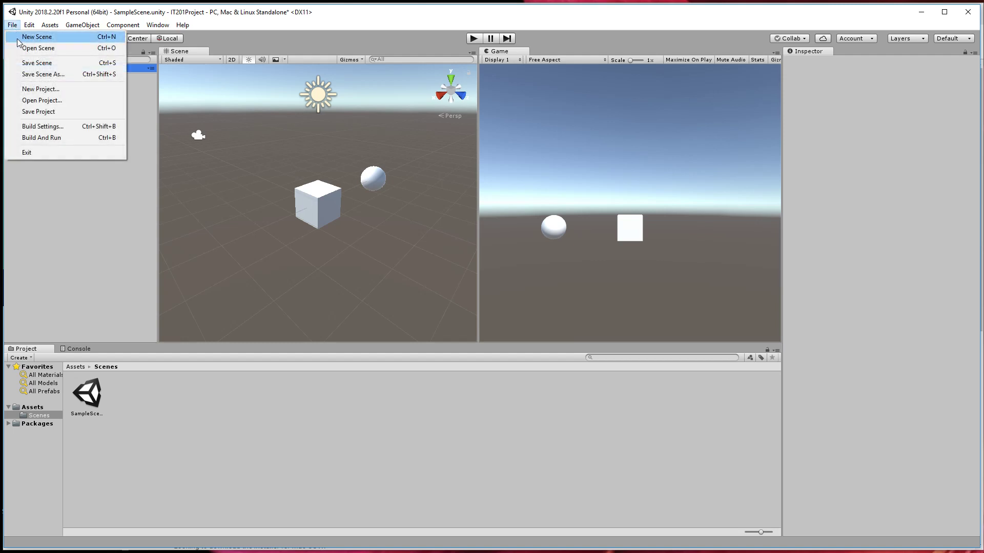
click(22, 62)
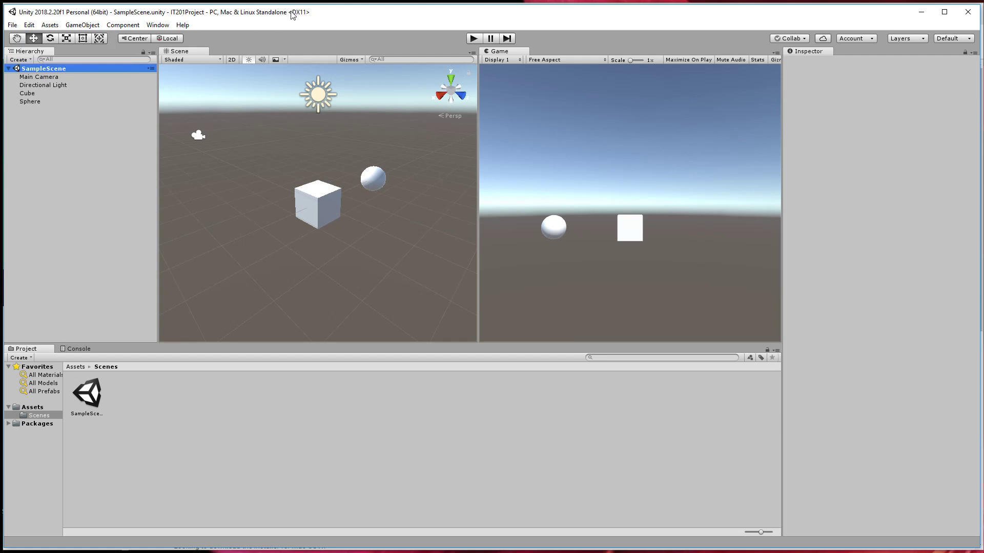
Create a new scene and reopen SampleScene from the Scenes folder under Assets.
click(95, 391)
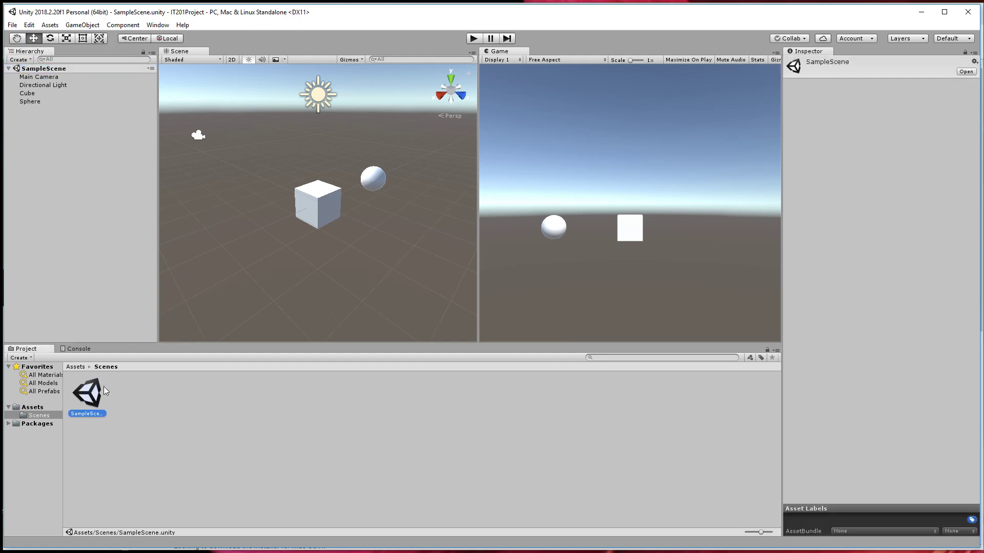
click(13, 24)
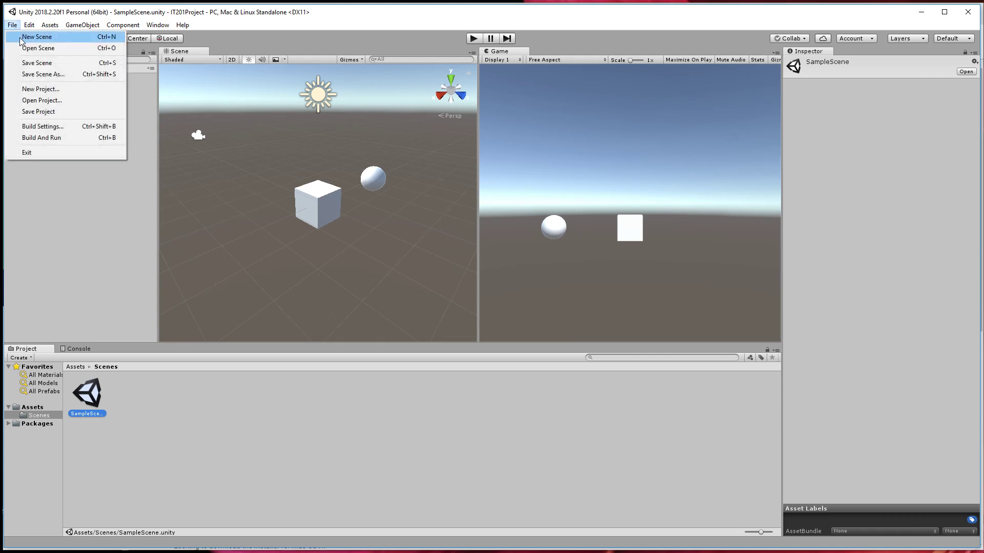
click(32, 35)
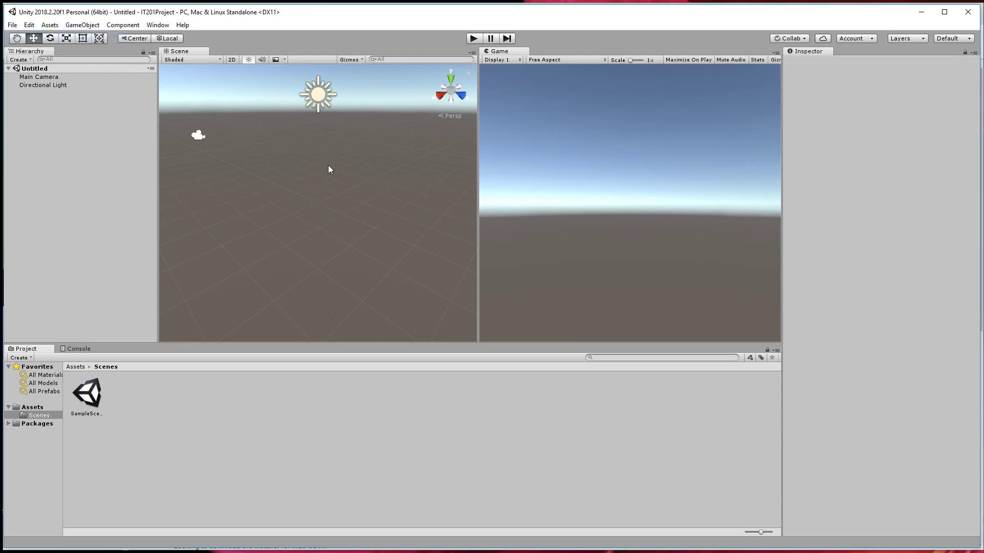
double_click(96, 395)
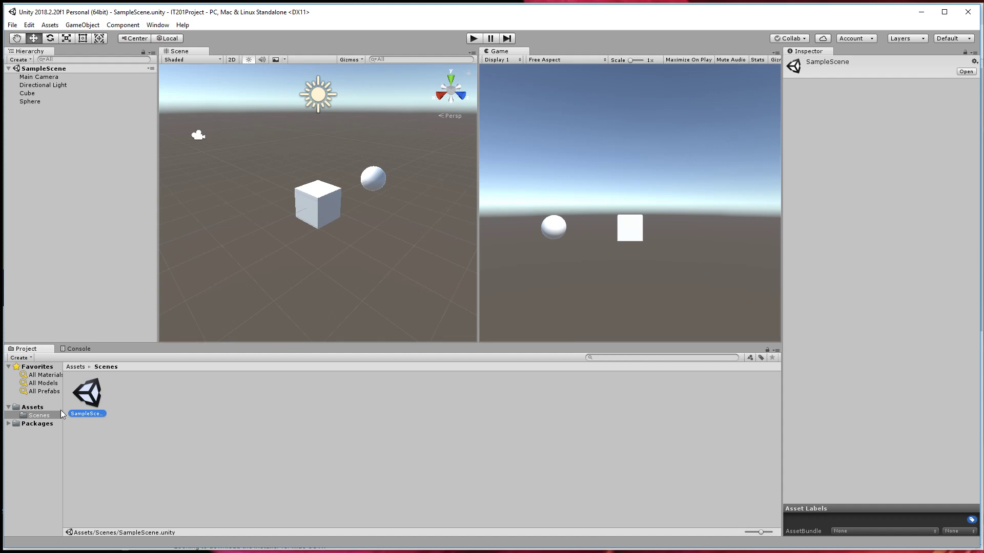
click(30, 407)
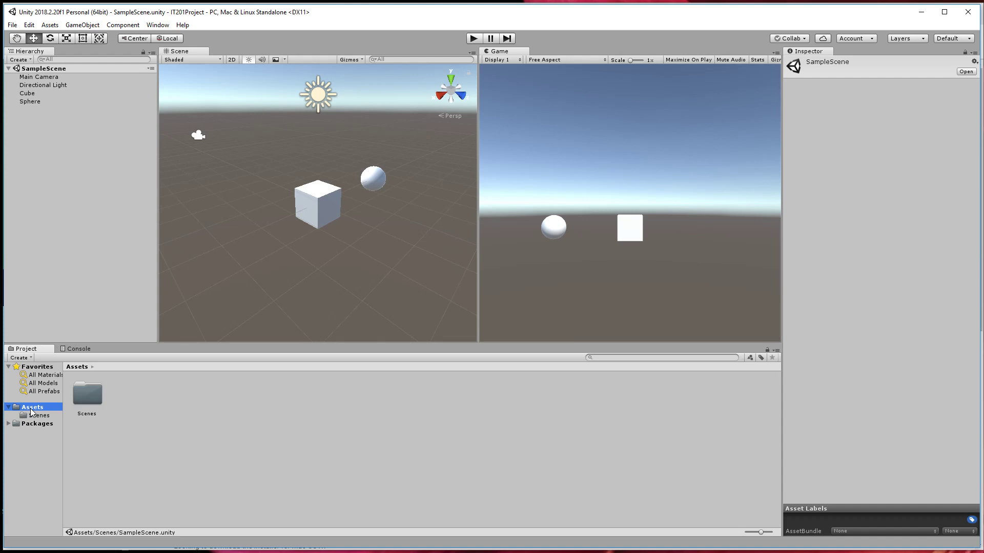
click(44, 416)
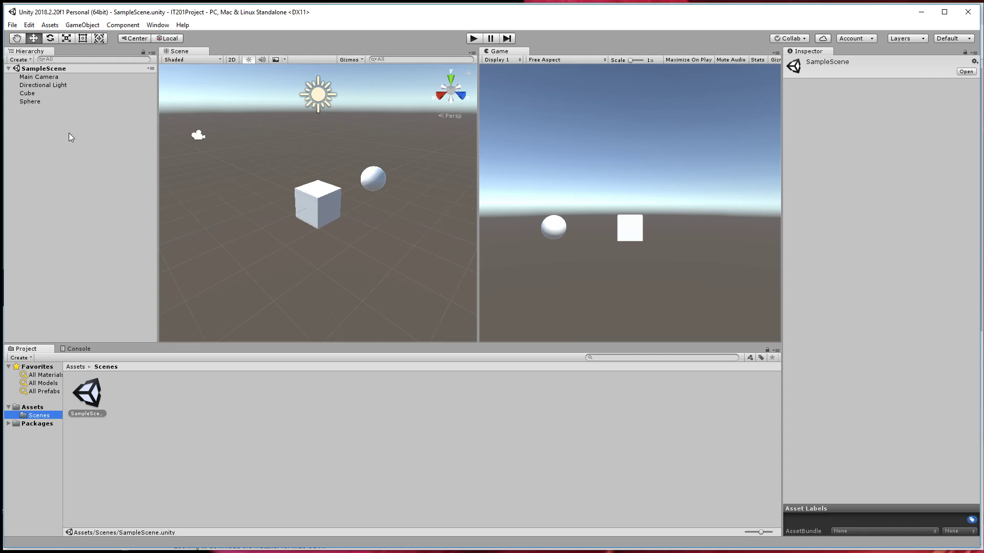
Move the Main Camera to about X -1.68, Y 1.43 and keep it selected to check its view.
click(50, 76)
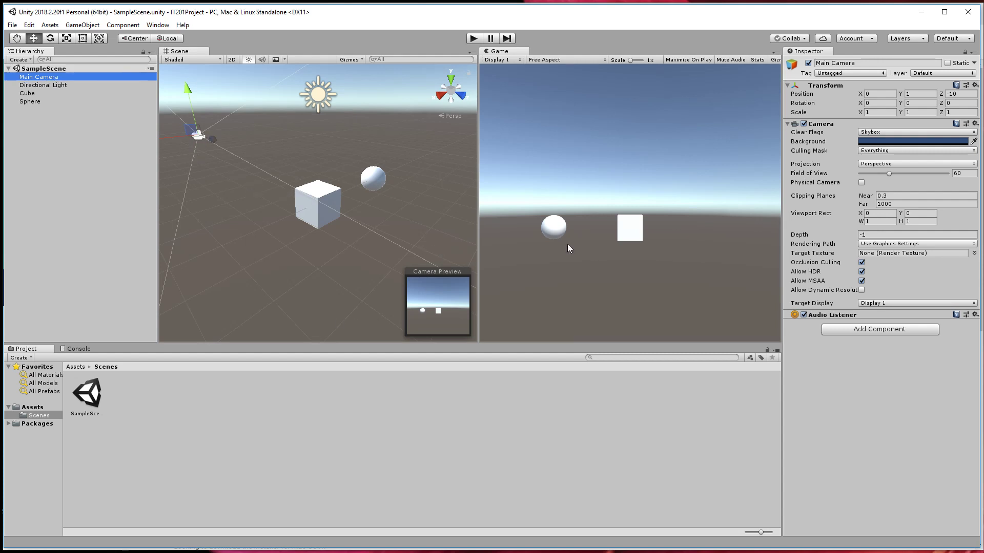
mouse_move(186, 137)
mouse_down()
mouse_move(221, 131)
mouse_move(198, 146)
mouse_move(193, 137)
mouse_up()
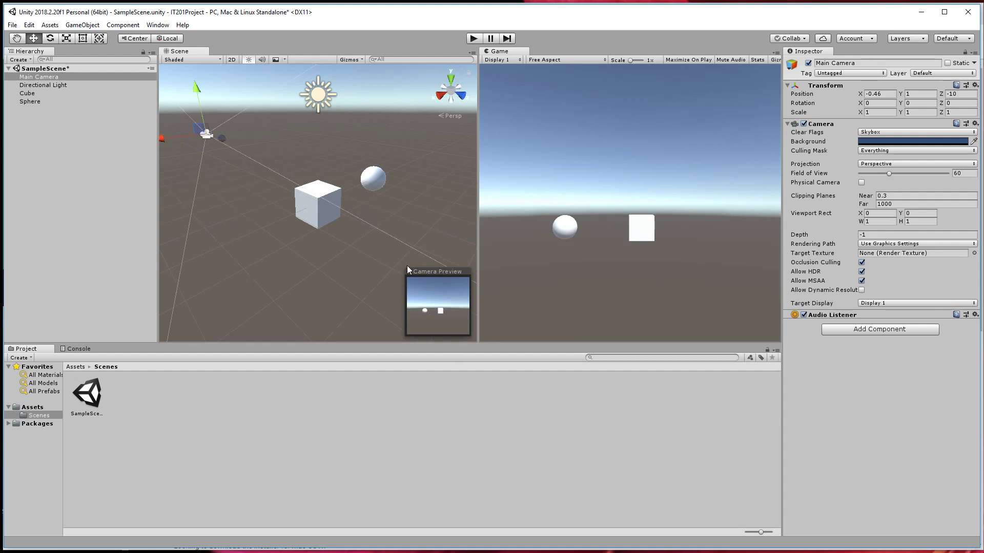
click(210, 145)
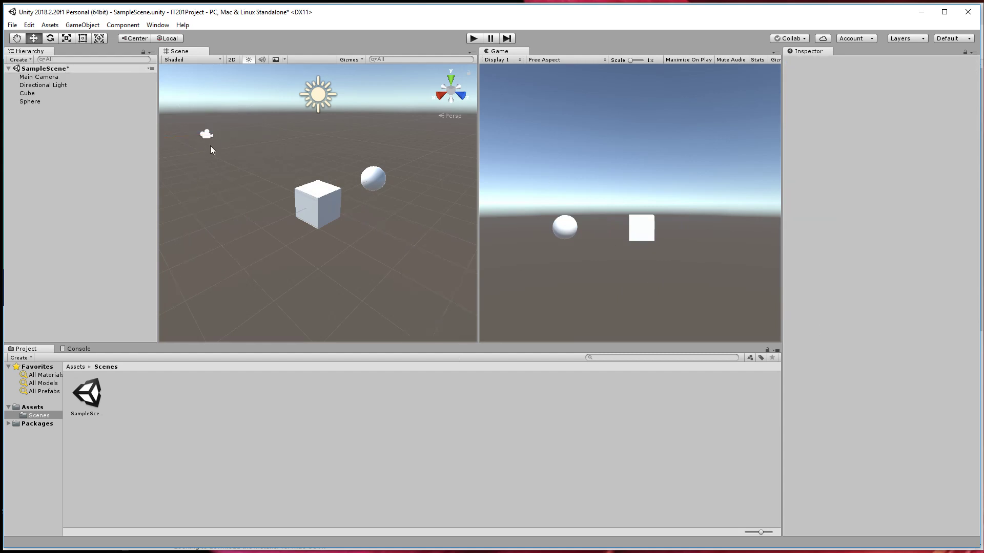
click(207, 133)
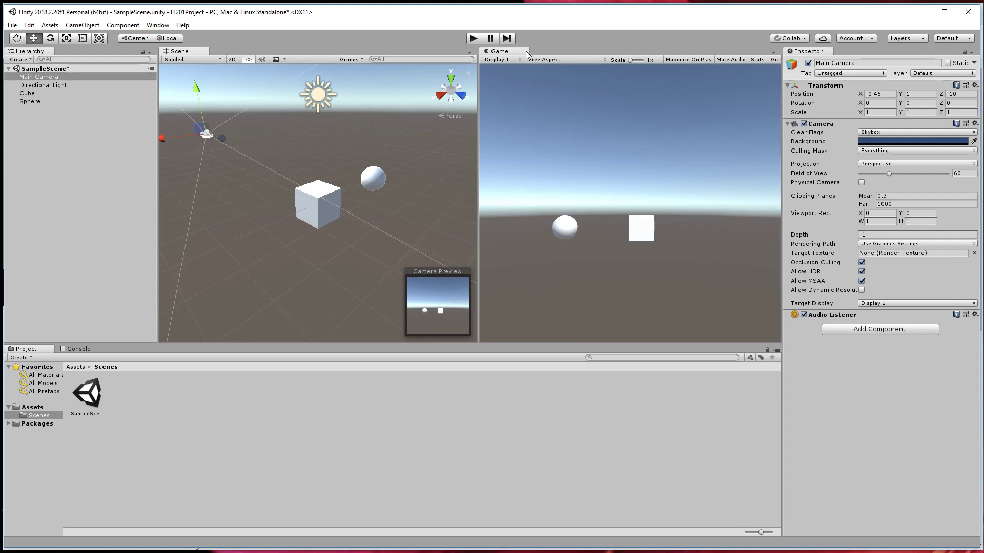
drag(191, 137, 216, 100)
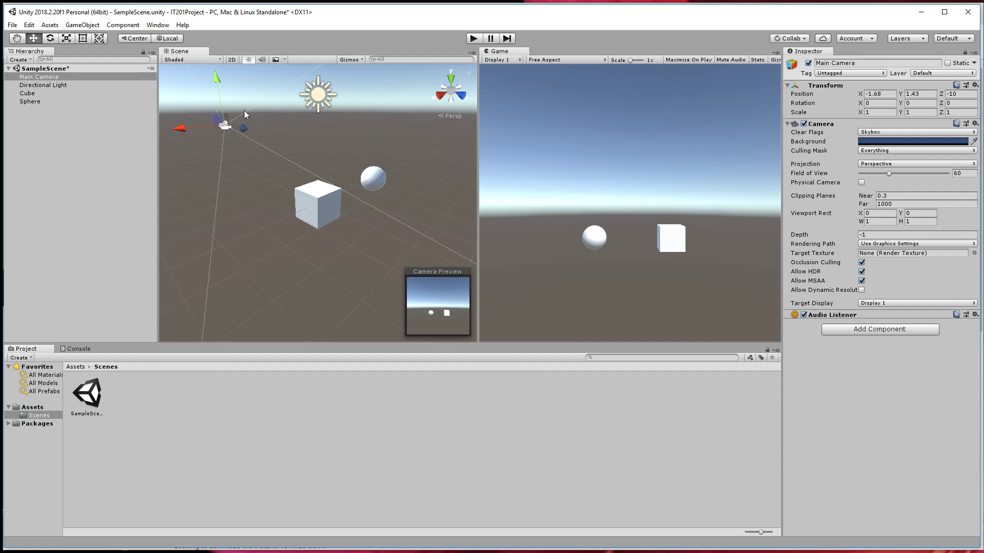
click(49, 80)
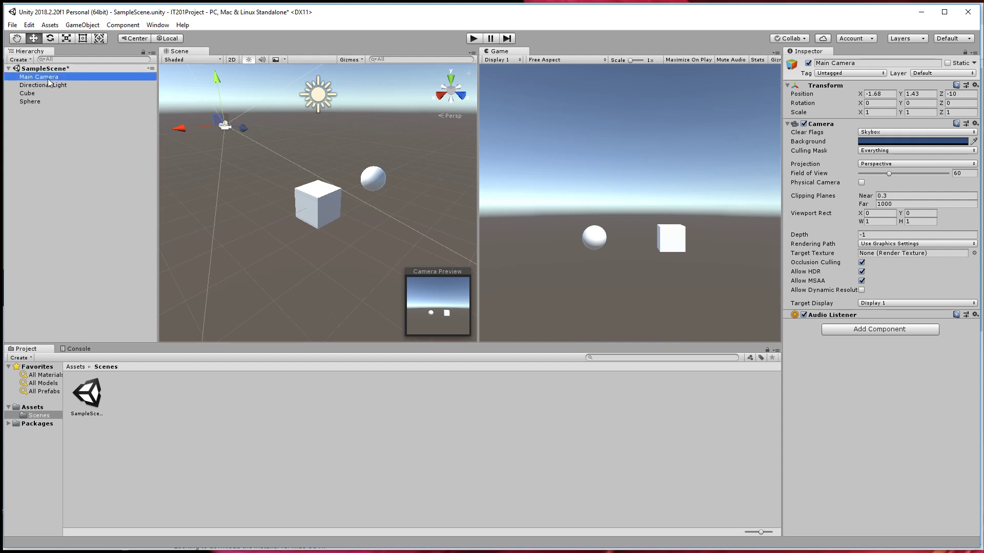
Rotate the Directional Light freely to about X 7.8, Y -50, Z -14.2.
click(57, 85)
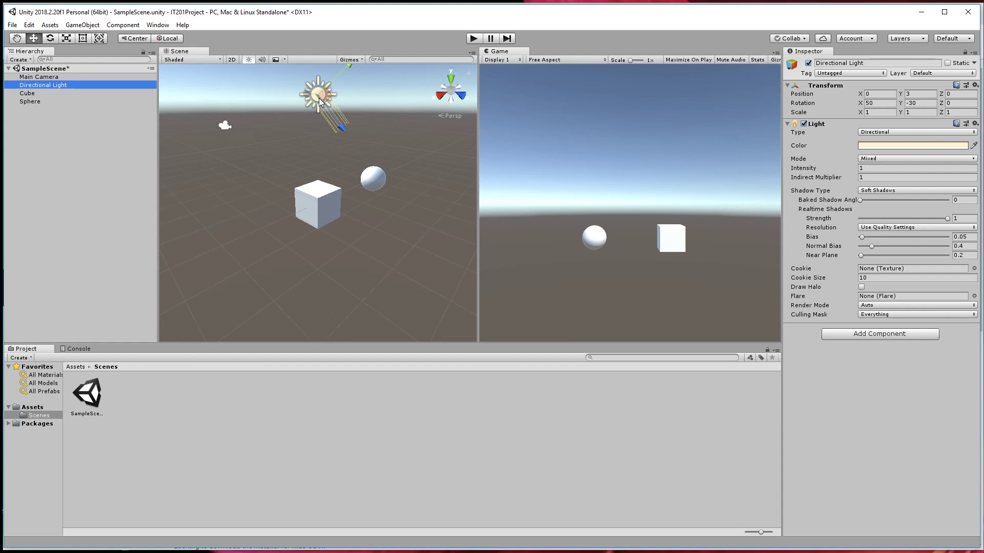
key(e)
mouse_move(313, 105)
mouse_down()
mouse_move(283, 81)
mouse_move(320, 98)
mouse_move(336, 140)
mouse_move(350, 39)
mouse_move(332, 136)
mouse_move(313, 170)
mouse_move(361, 55)
mouse_move(349, 124)
mouse_move(273, 180)
mouse_move(373, 71)
mouse_move(320, 131)
mouse_move(337, 87)
mouse_move(305, 82)
mouse_move(315, 100)
mouse_move(379, 137)
mouse_move(300, 126)
mouse_move(481, 139)
mouse_move(312, 99)
mouse_move(364, 122)
mouse_move(311, 97)
mouse_move(333, 54)
mouse_move(318, 60)
mouse_move(302, 102)
mouse_move(318, 97)
mouse_move(337, 130)
mouse_move(346, 90)
mouse_move(294, 87)
mouse_move(306, 108)
mouse_up()
key(w)
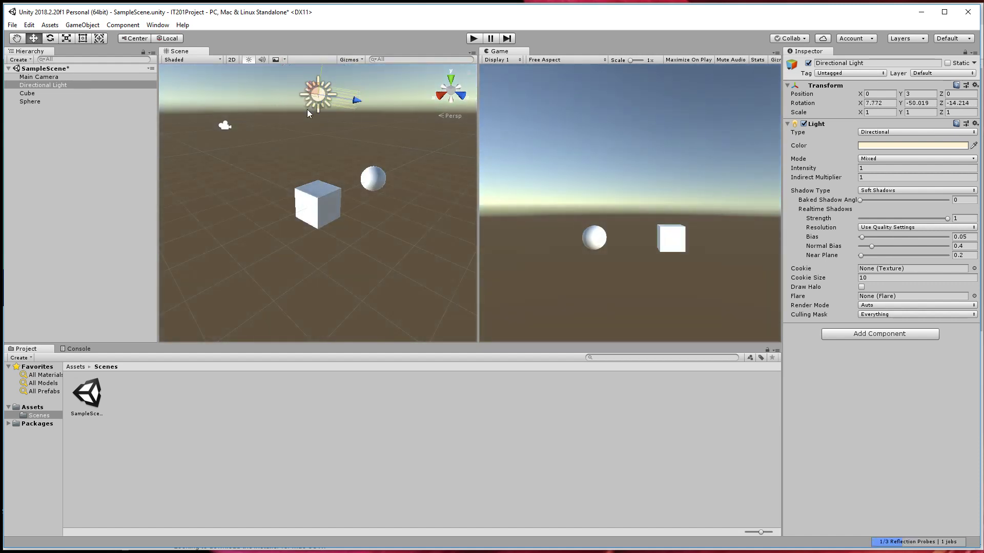
Move the cube to about X -0.4, Z -0.44, rotate it freely and scale it uniformly to about 5.04.
click(226, 127)
click(329, 222)
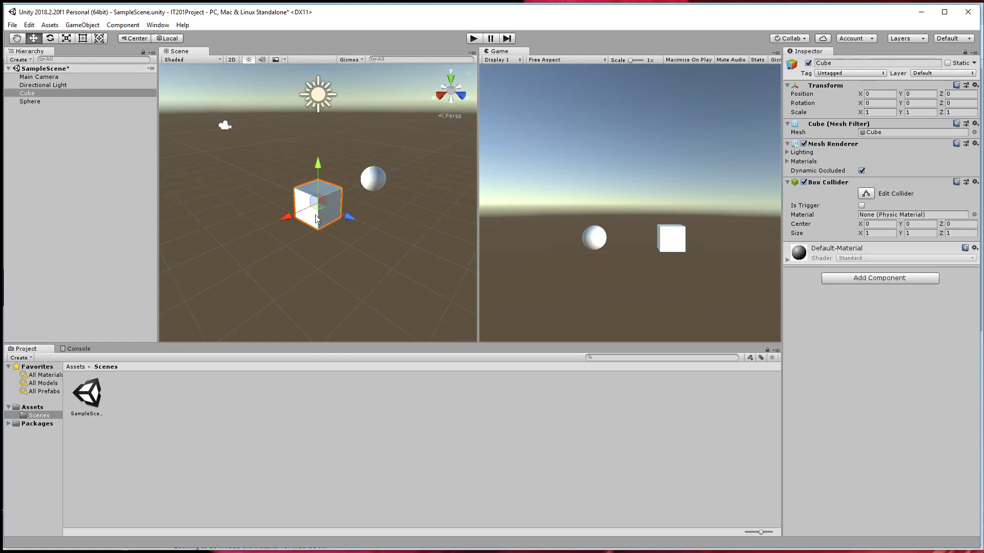
drag(315, 214, 508, 109)
key(e)
key(r)
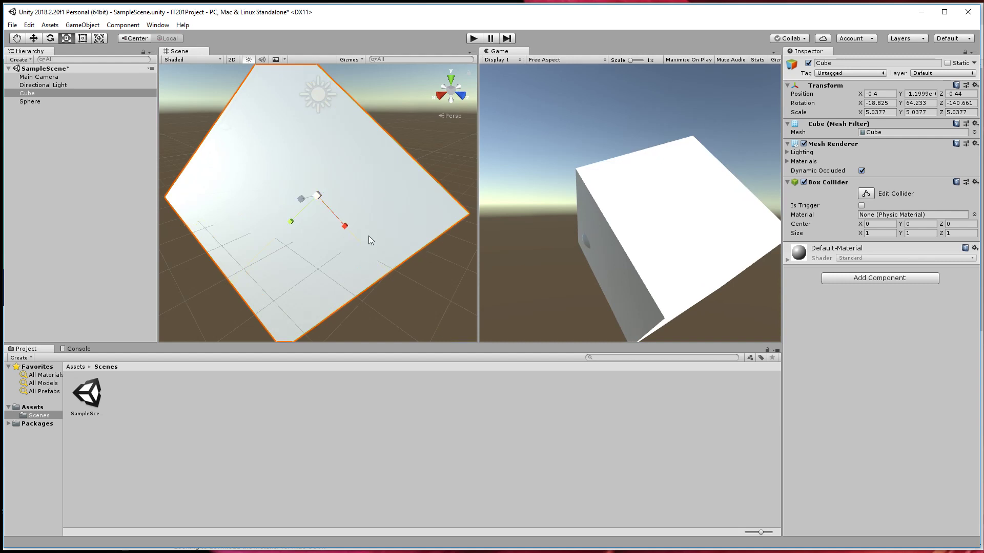
Try to undo the cube's transform changes, with the cube deselected and with it selected.
click(446, 308)
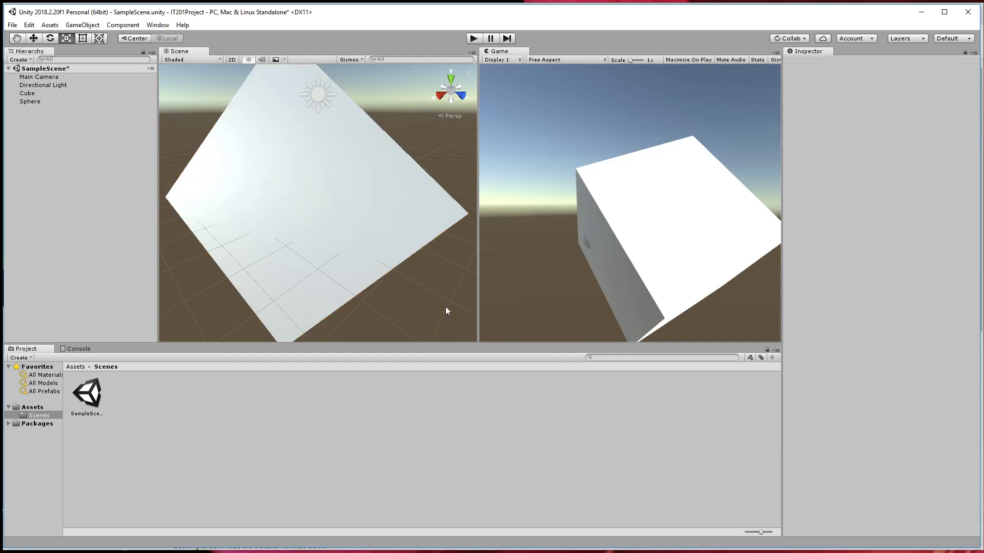
click(30, 25)
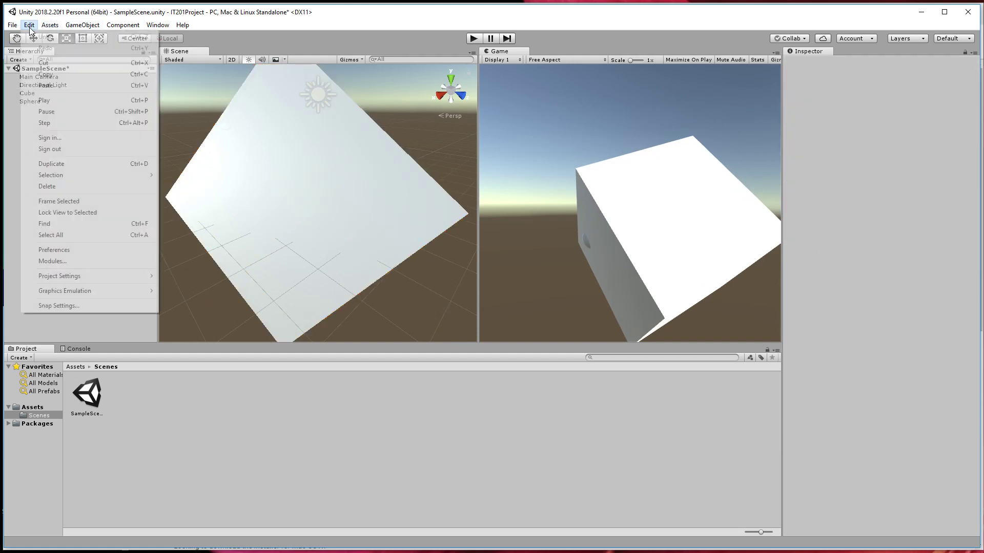
click(358, 210)
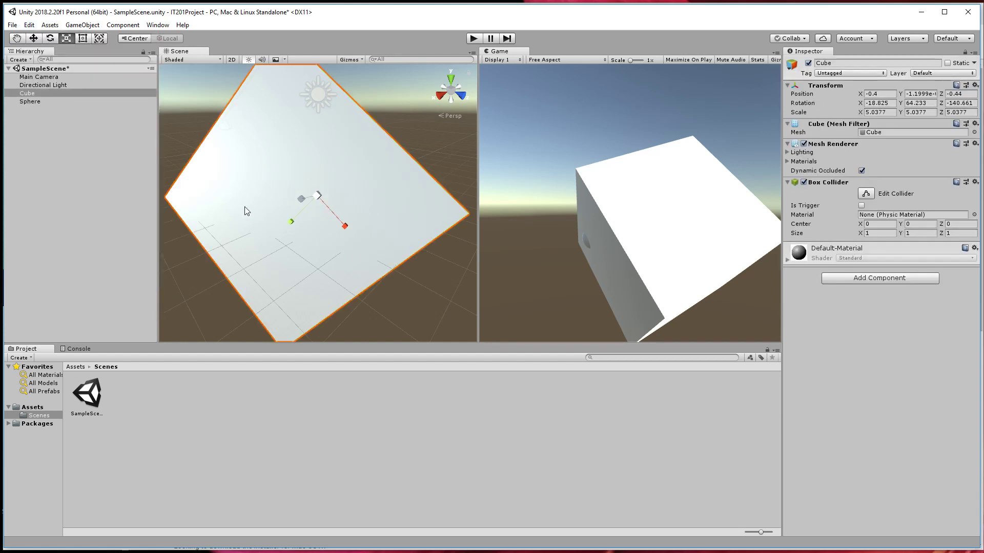
click(31, 25)
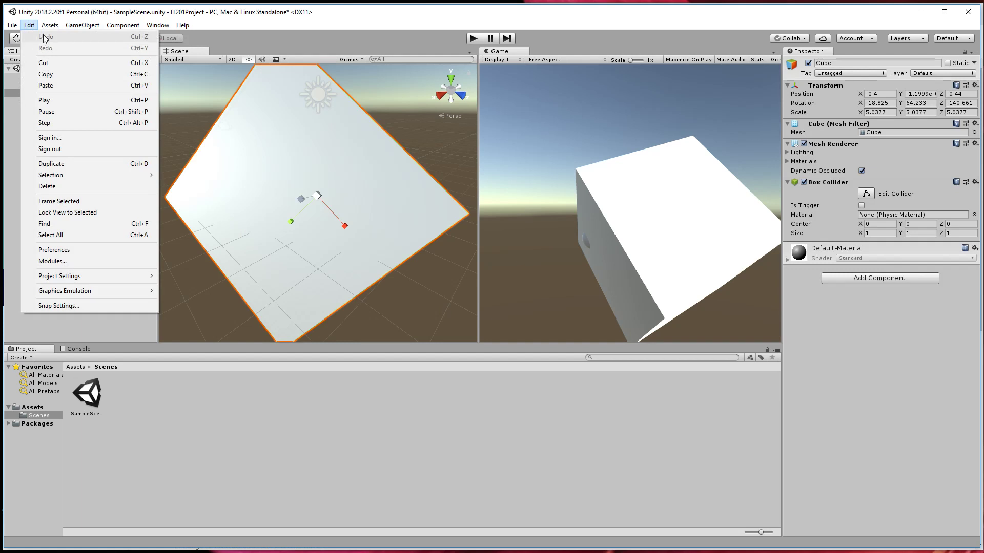
click(318, 144)
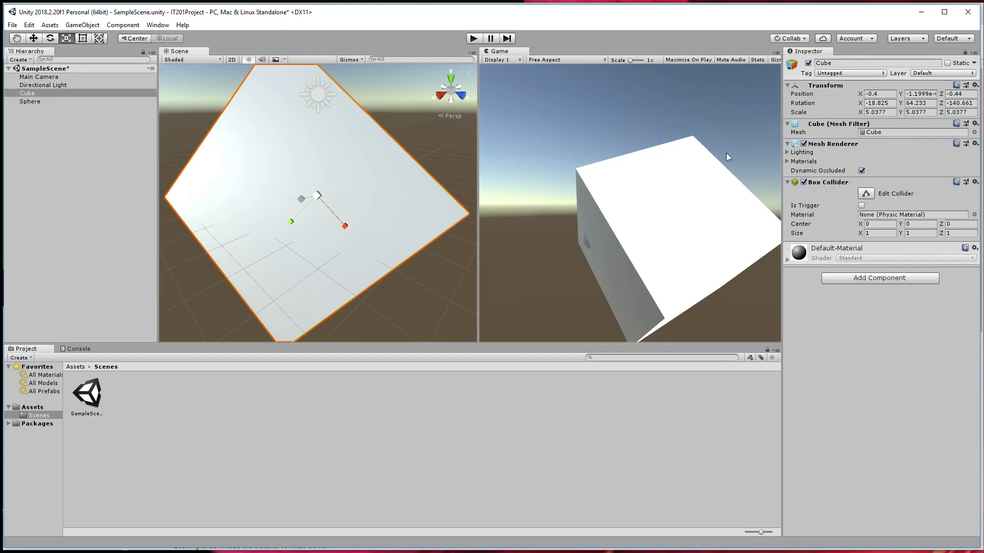
Set the cube's scale to 1 on the X, Y and Z axes.
click(890, 111)
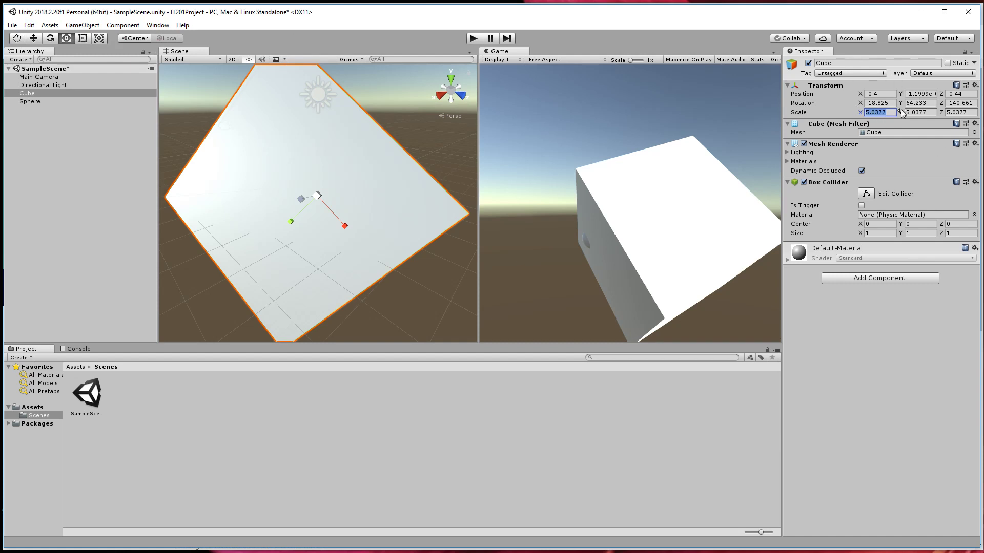
text(1)
key(Tab)
text(1)
key(Tab)
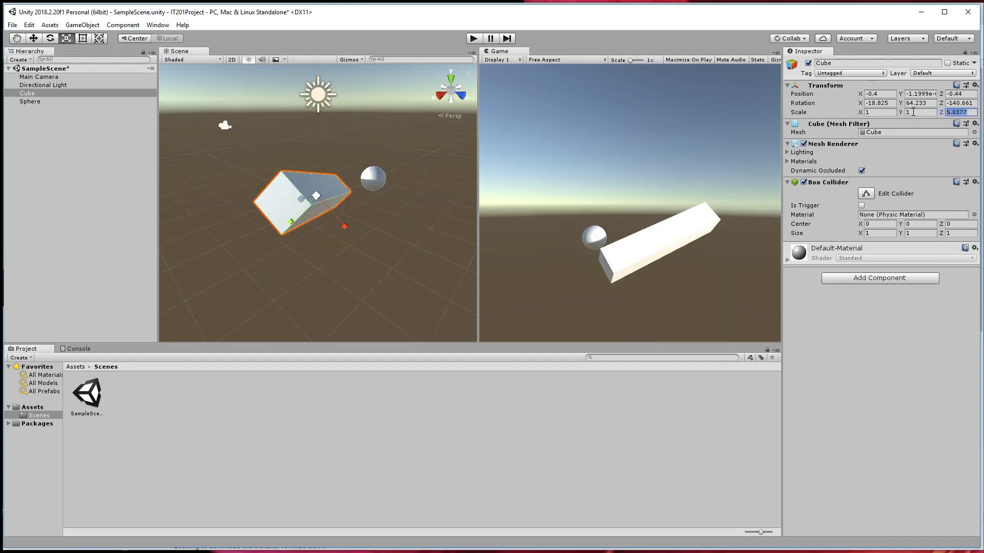
text(1)
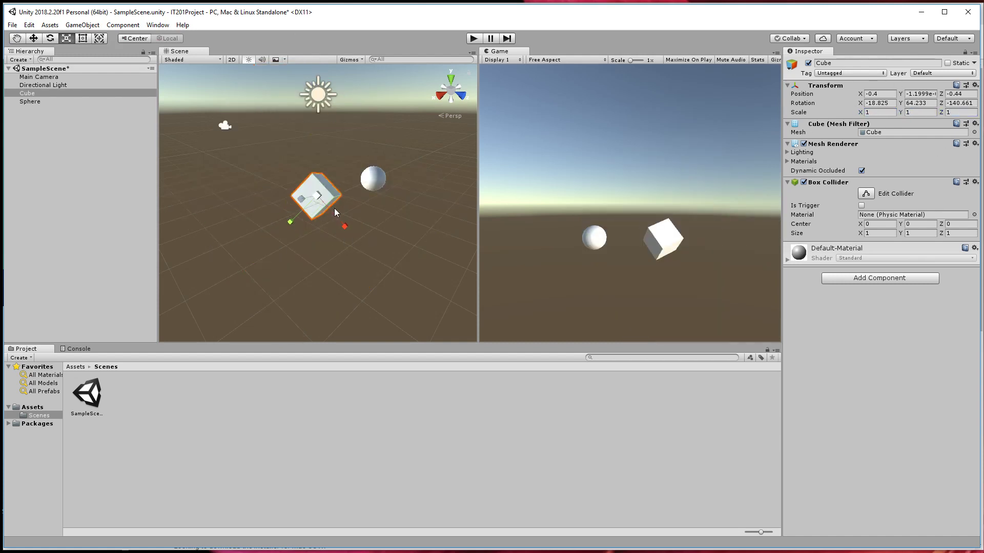
text(w)
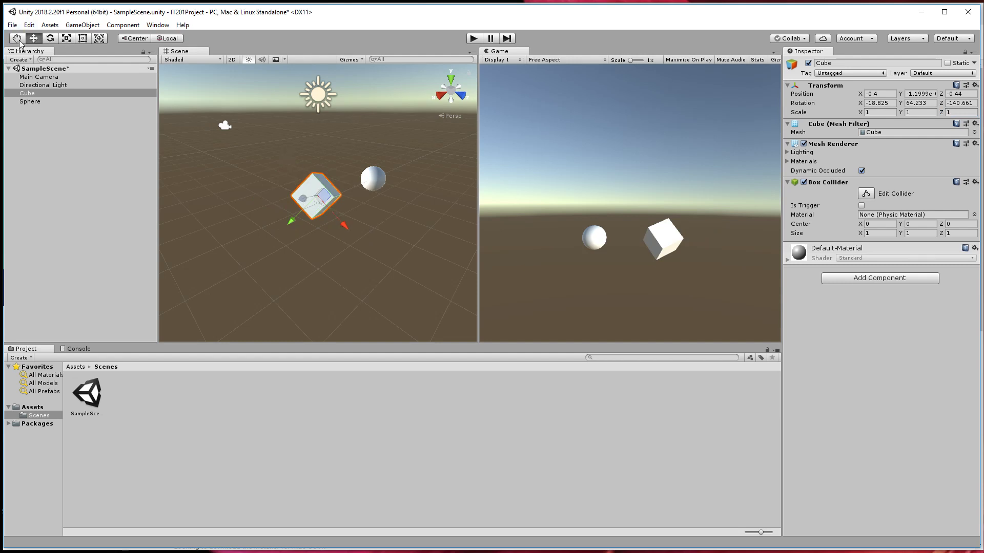
Activate the Hand tool, select each object in the Hierarchy to compare its gizmo in the scene, and return to the Move tool.
click(18, 39)
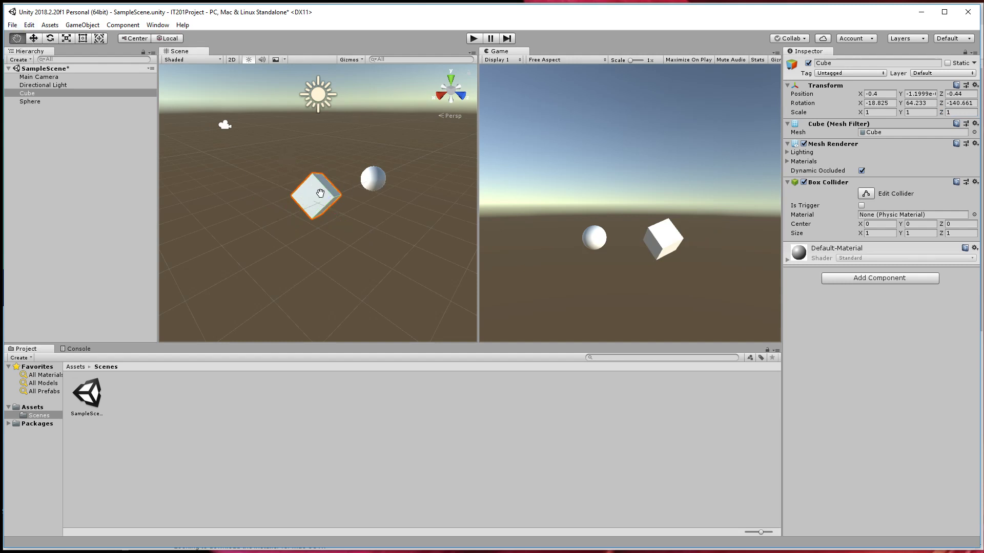
drag(224, 125, 226, 125)
click(58, 86)
click(55, 79)
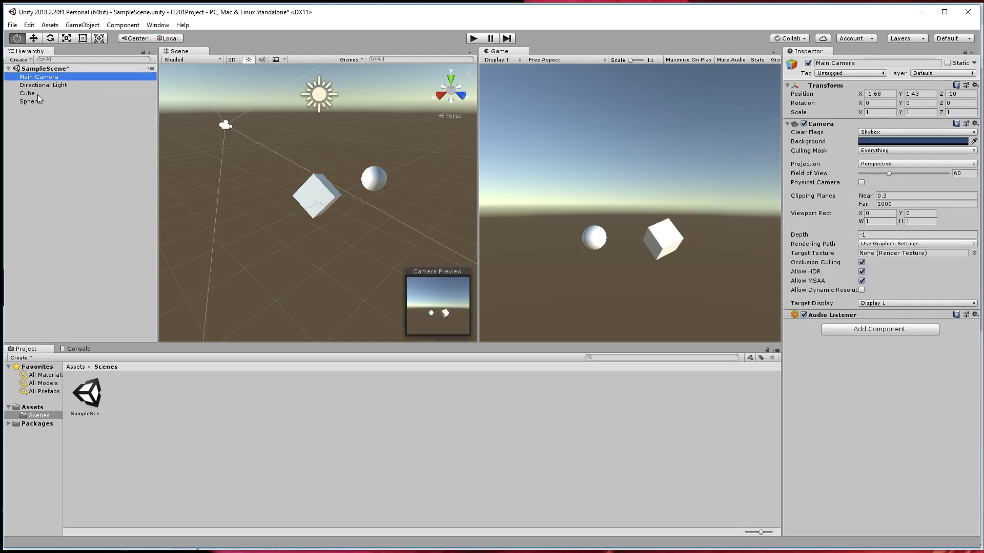
click(37, 94)
click(38, 86)
click(39, 77)
click(36, 93)
click(35, 102)
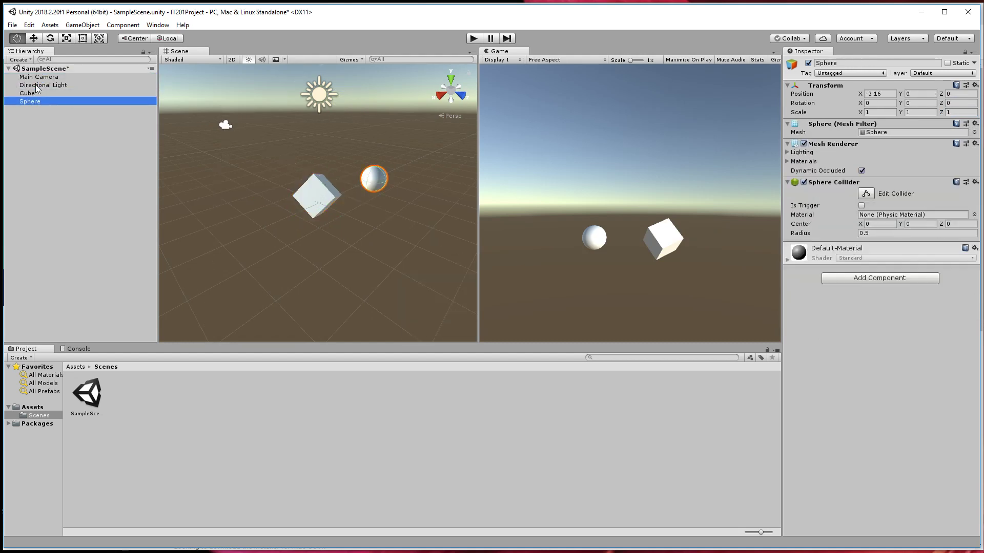
click(35, 84)
click(34, 40)
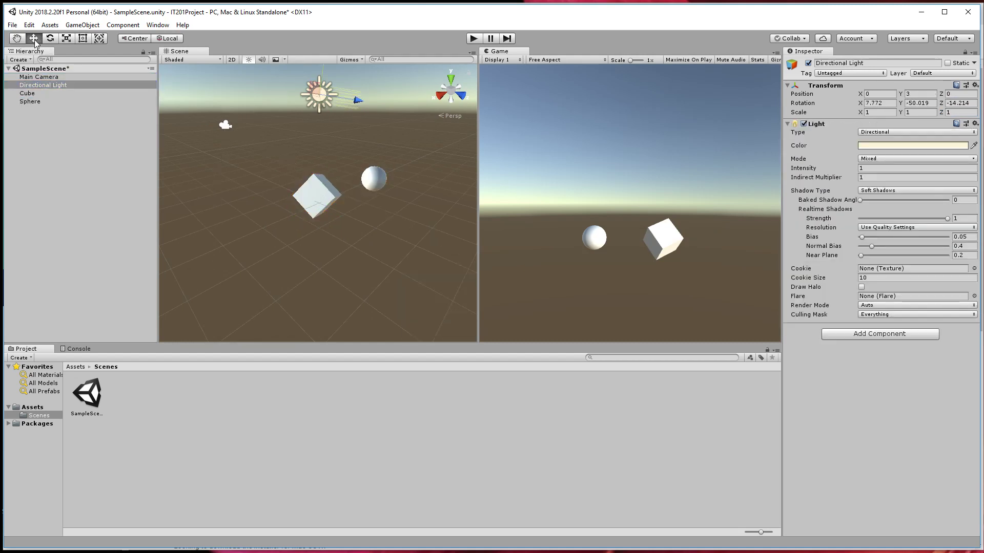
Select the cube and set its rotation to 0 on the X, Y and Z axes.
click(318, 195)
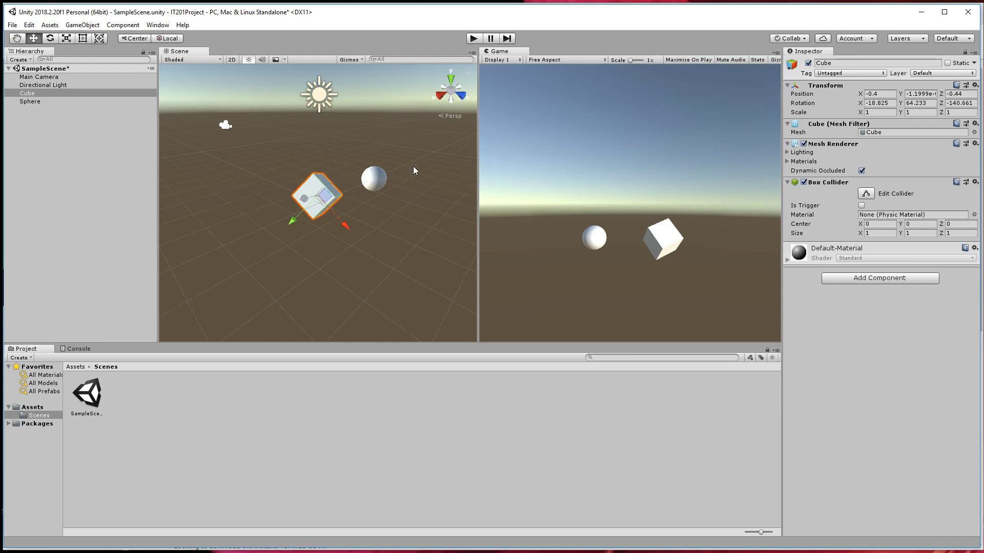
click(878, 103)
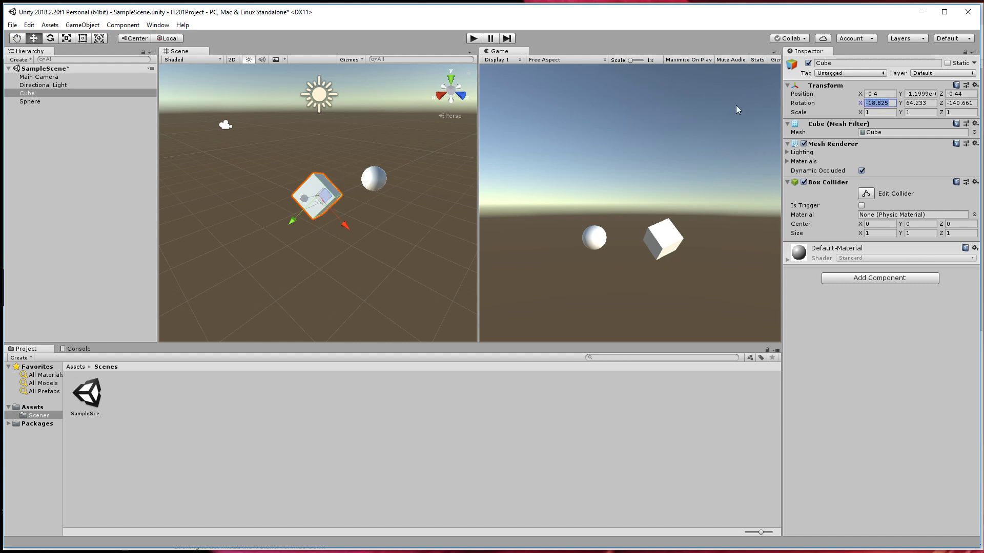
text(0)
key(Tab)
text(0)
key(Tab)
text(0)
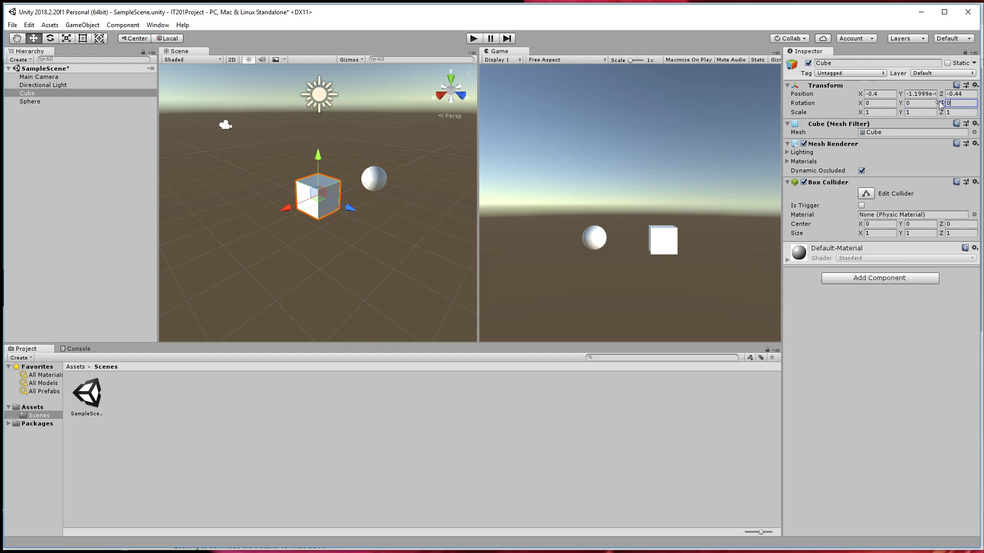
Move the cube along X to about -0.07, and select the camera, cube and sphere in turn in the scene.
drag(294, 205, 321, 217)
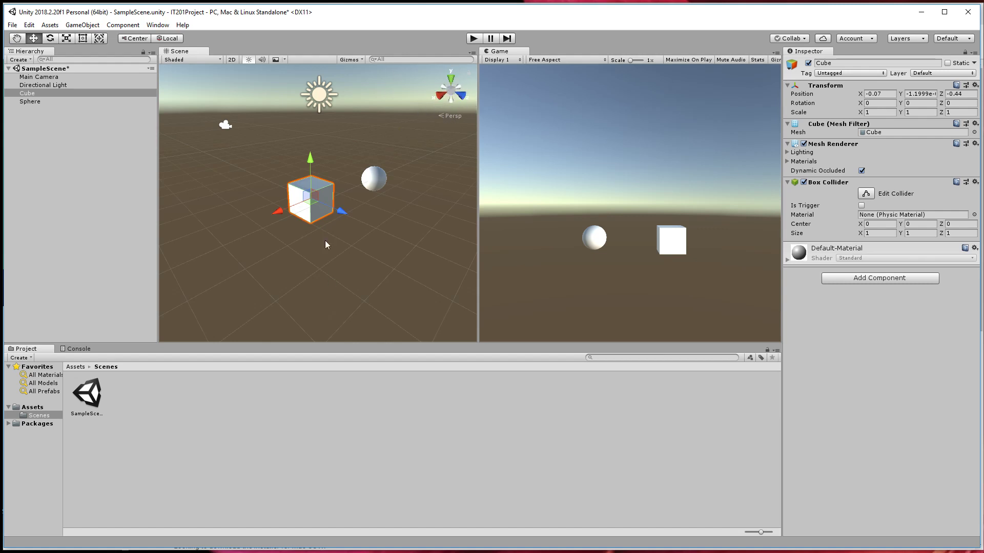
alt+drag(212, 171, 272, 232)
click(272, 232)
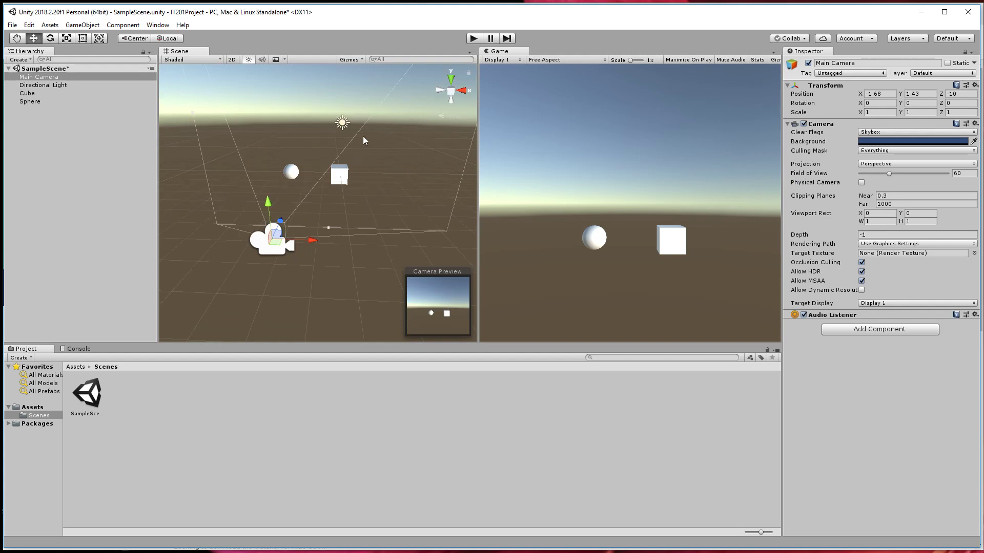
alt+drag(315, 246, 315, 225)
click(324, 203)
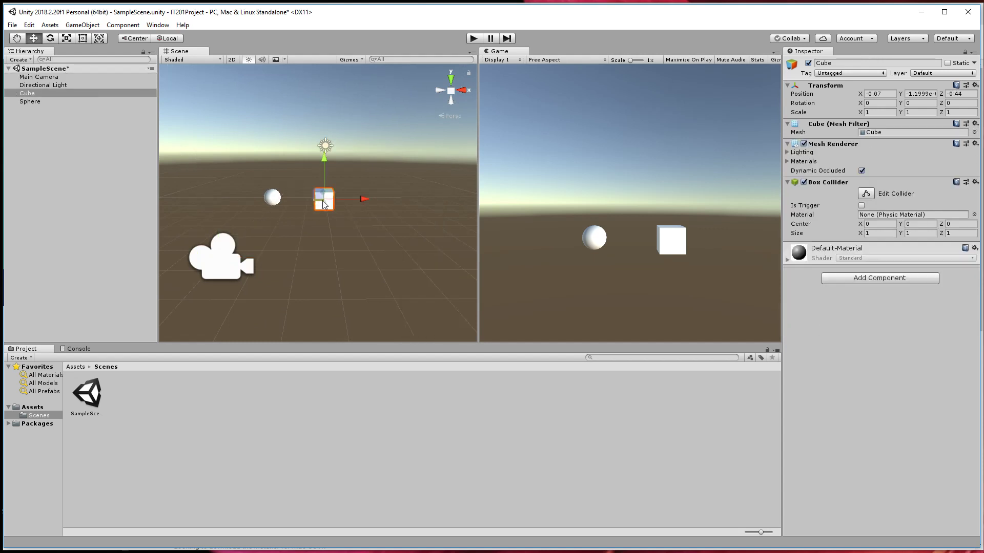
click(272, 199)
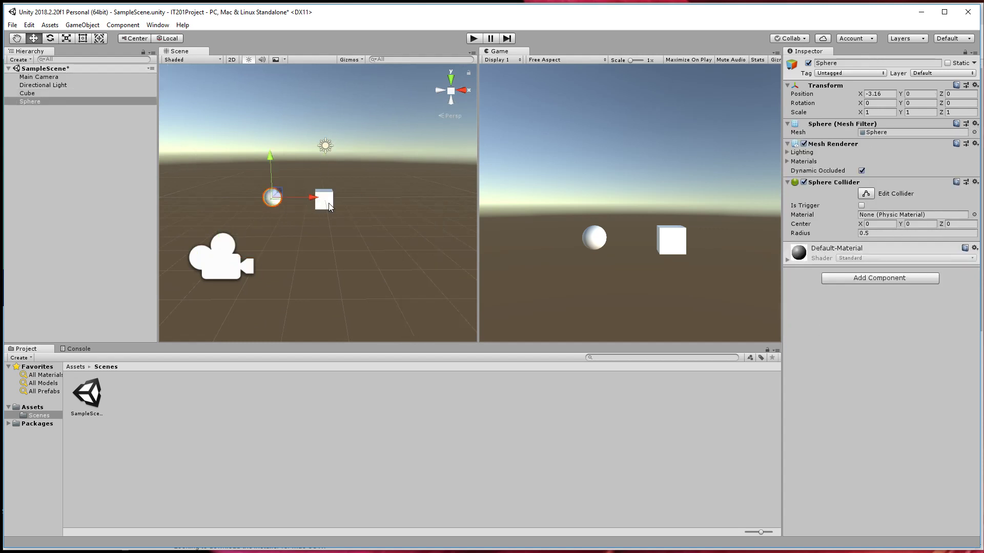
Move the cube along its axes to about X 0.47, Y 0.3 and Z -2.52.
click(329, 205)
mouse_move(358, 200)
mouse_down()
mouse_move(385, 195)
mouse_move(343, 198)
mouse_move(392, 199)
mouse_move(340, 201)
mouse_move(368, 200)
mouse_up()
mouse_move(334, 159)
mouse_down()
mouse_move(328, 86)
mouse_move(324, 214)
mouse_move(324, 115)
mouse_move(324, 156)
mouse_up()
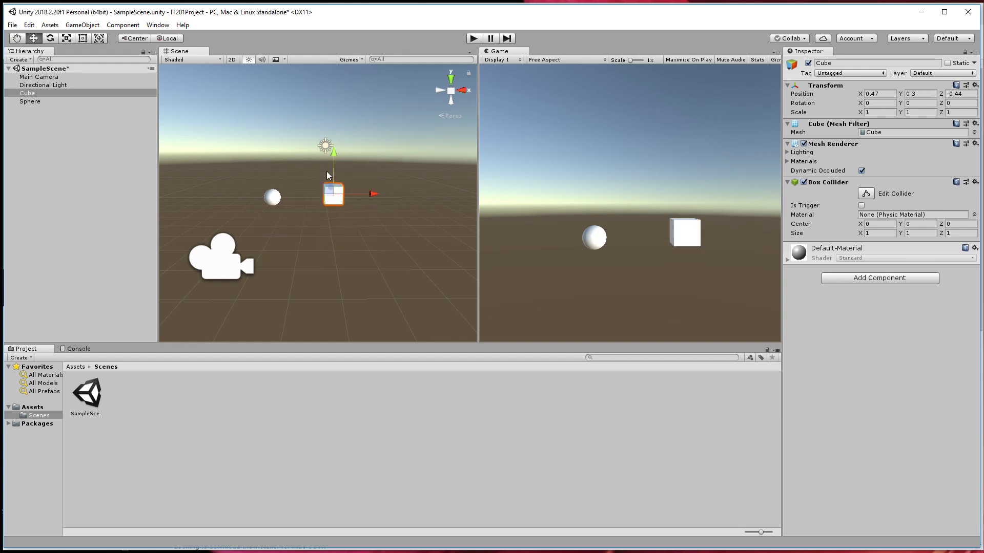
mouse_move(330, 189)
mouse_down()
mouse_move(326, 138)
mouse_move(329, 229)
mouse_move(321, 170)
mouse_move(322, 199)
mouse_up()
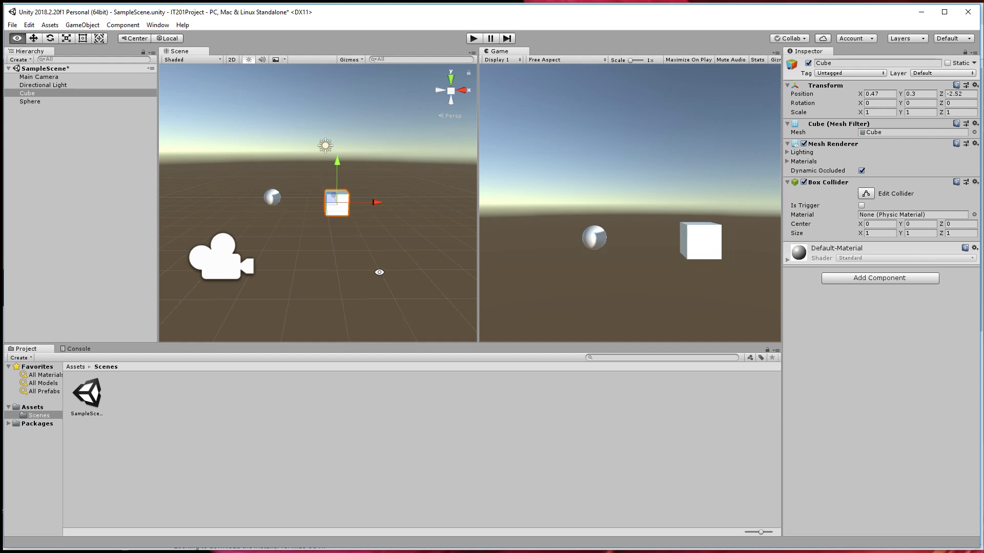
Select the Main Camera in the scene and move it along X to about -0.82.
alt+drag(378, 272, 379, 317)
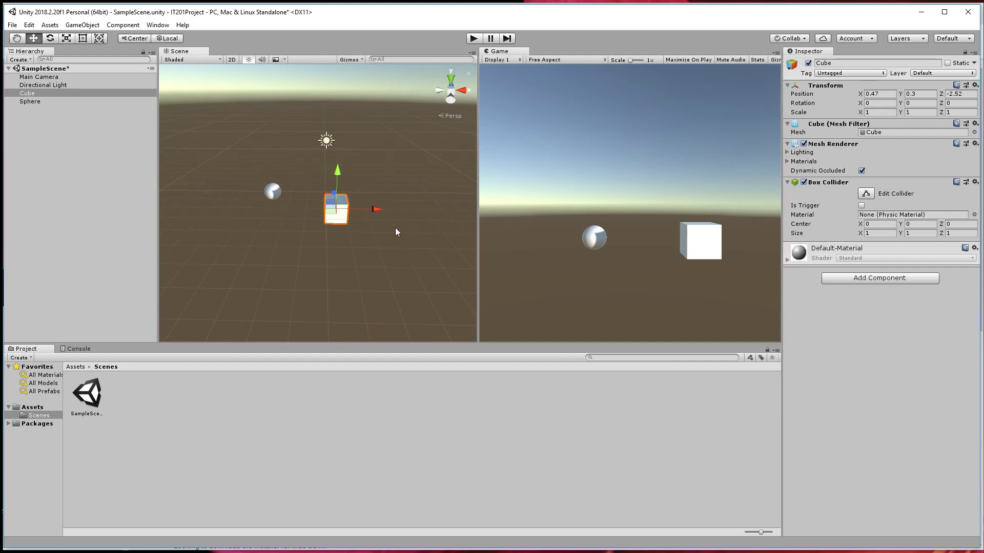
alt+drag(395, 229, 375, 267)
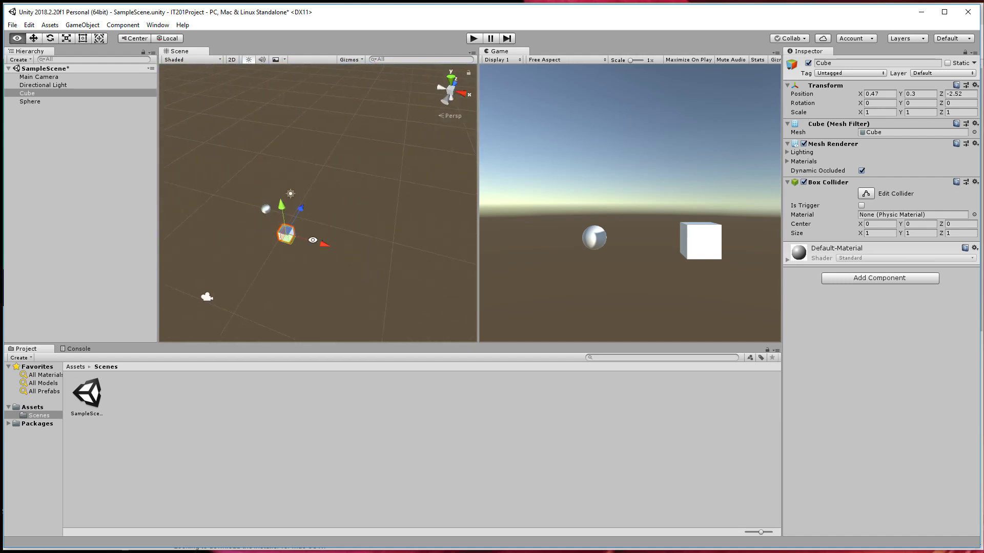
alt+drag(312, 241, 153, 259)
alt+drag(238, 256, 534, 259)
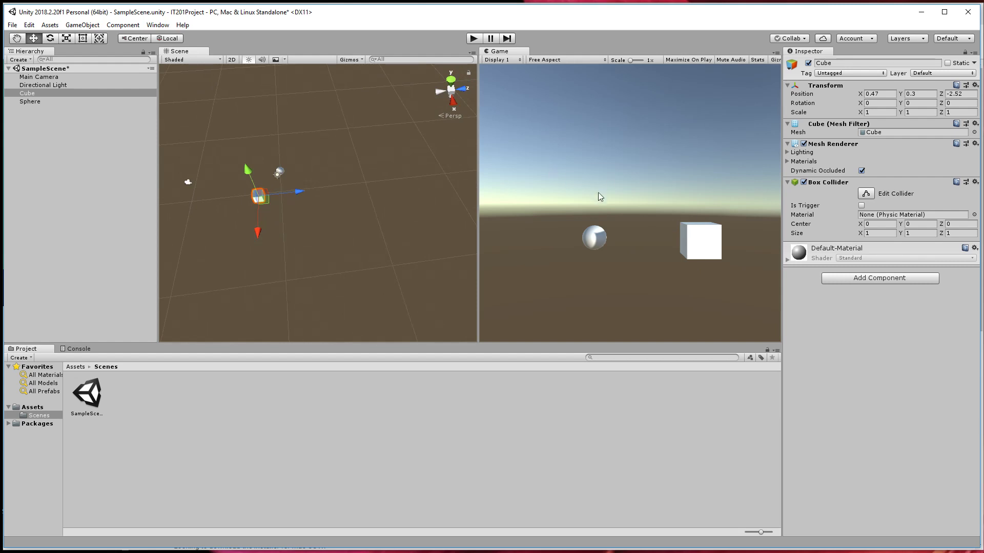
click(189, 180)
mouse_move(186, 208)
mouse_down()
mouse_move(180, 248)
mouse_move(187, 202)
mouse_move(186, 220)
mouse_up()
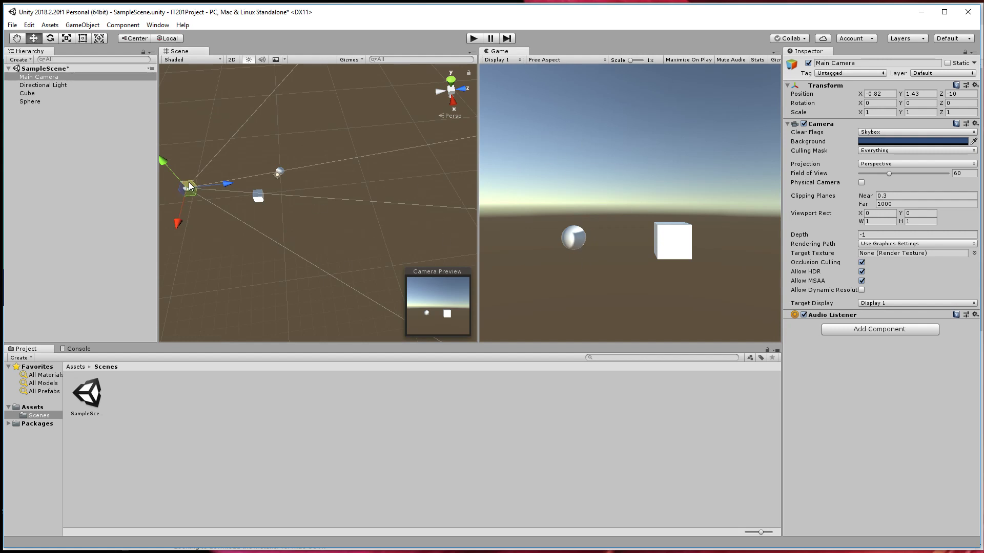
Deselect the camera and orbit the Scene view to see the objects from several sides.
alt+drag(192, 192, 285, 283)
alt+middle_drag(284, 283, 335, 301)
click(334, 300)
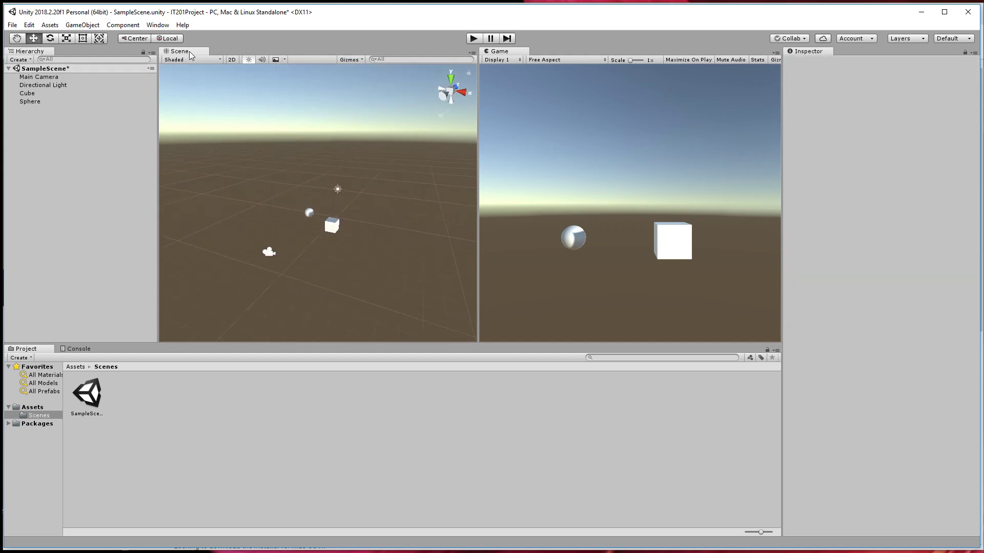
alt+drag(413, 233, 388, 161)
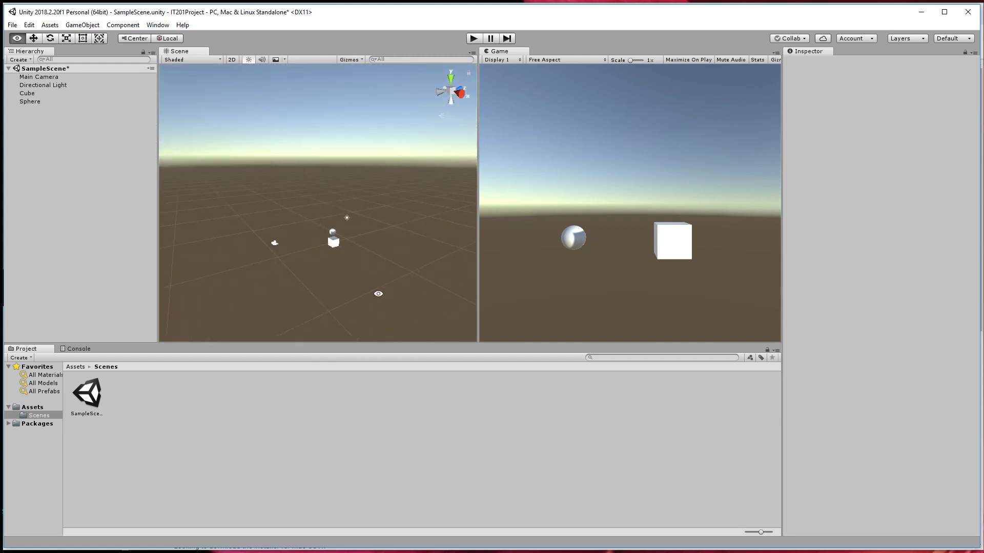
alt+drag(378, 294, 417, 256)
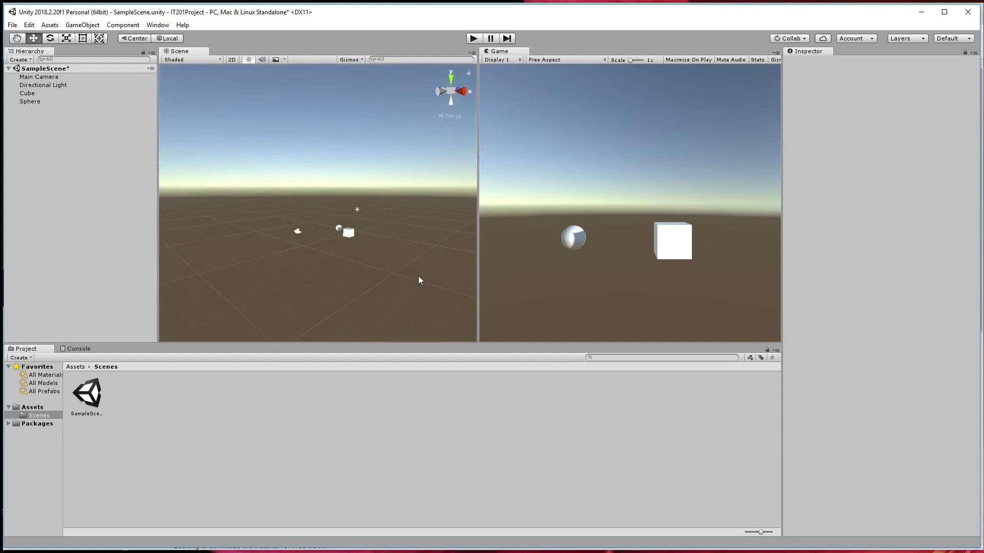
alt+drag(278, 214, 322, 281)
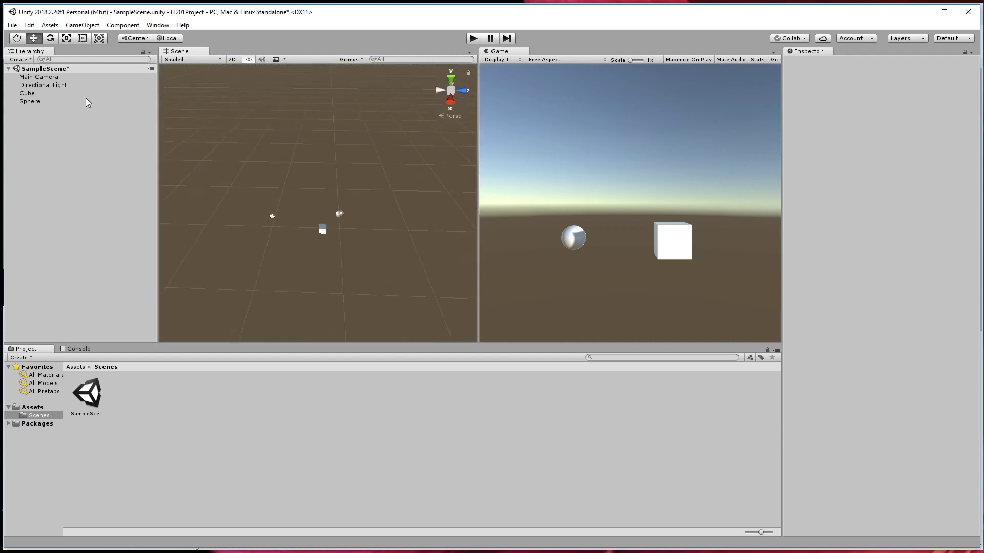
Zoom the Scene view in and out on the objects, combining it with small orbits.
scroll(315, 214, up, 2)
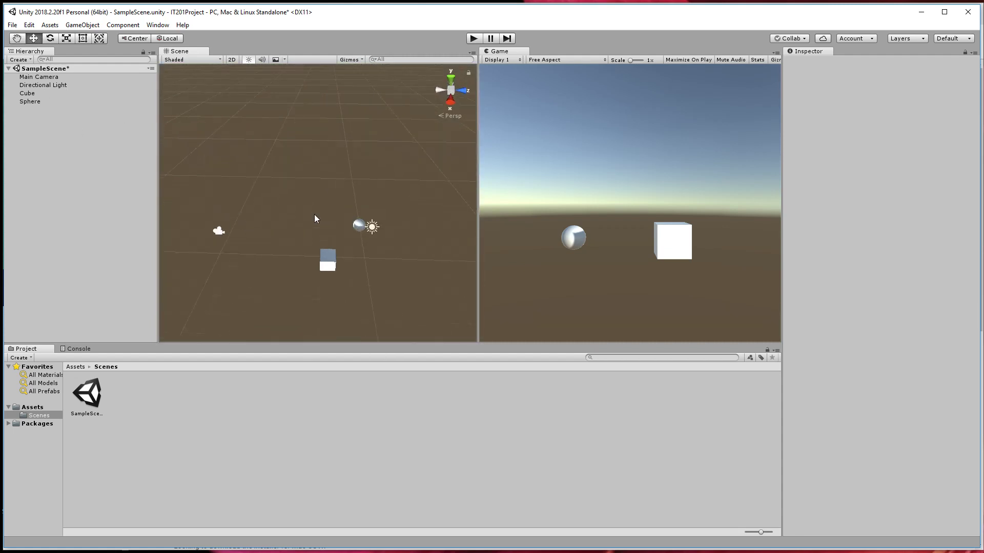
scroll(315, 214, down, 6)
scroll(339, 238, up, 8)
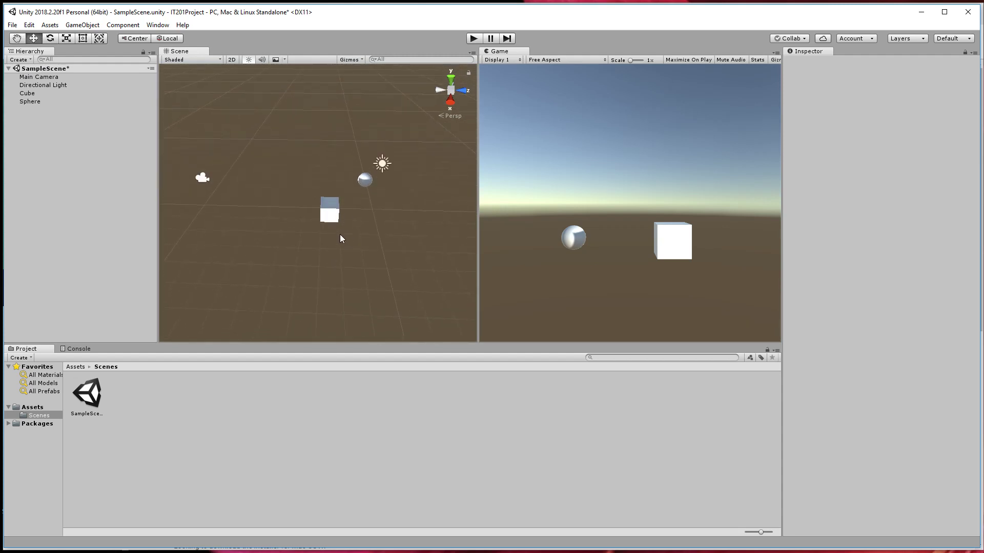
alt+drag(340, 236, 350, 204)
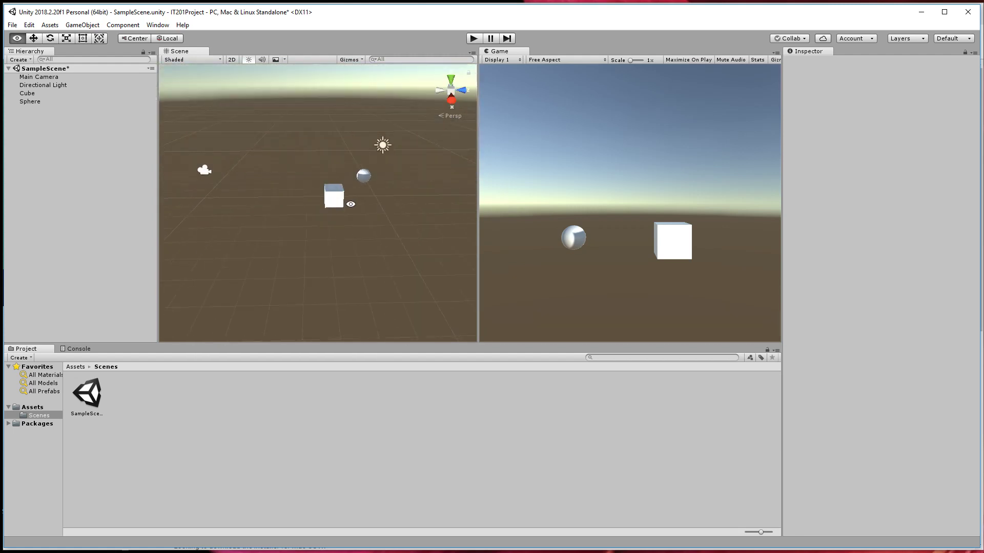
alt+right_drag(330, 183, 324, 252)
alt+drag(324, 253, 323, 211)
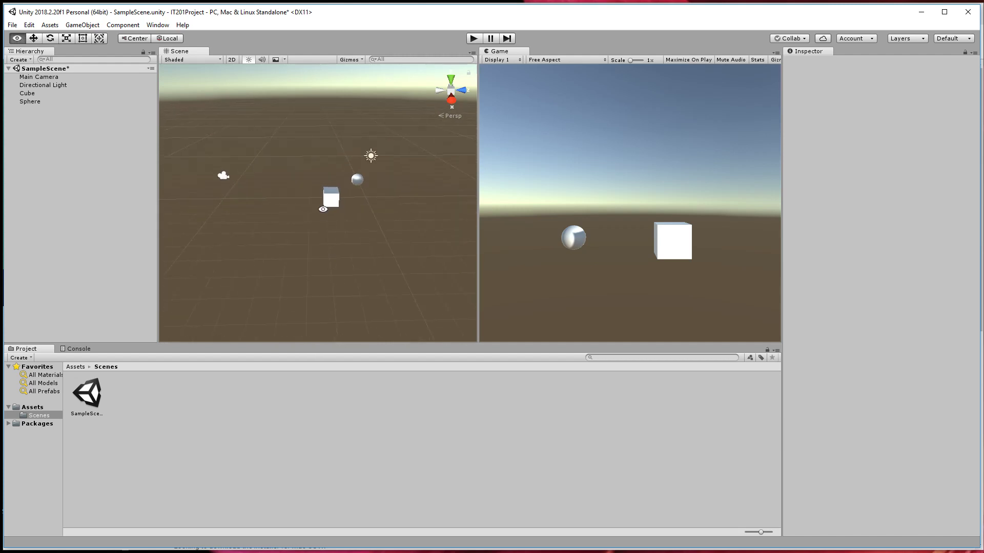
middle_drag(312, 202, 268, 205)
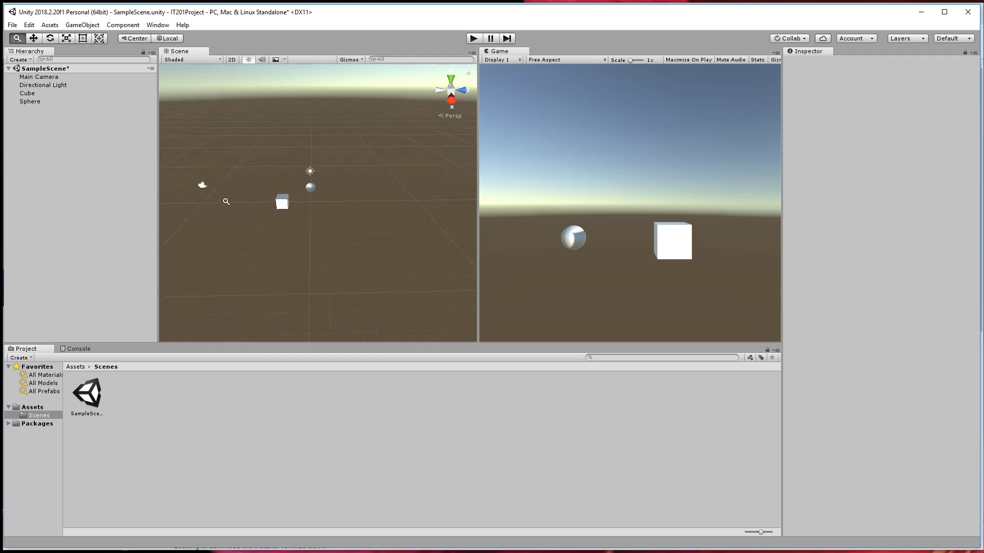
alt+right_drag(226, 201, 311, 187)
Pan the Scene view up, down and sideways with the objects kept in view.
middle_drag(174, 210, 219, 303)
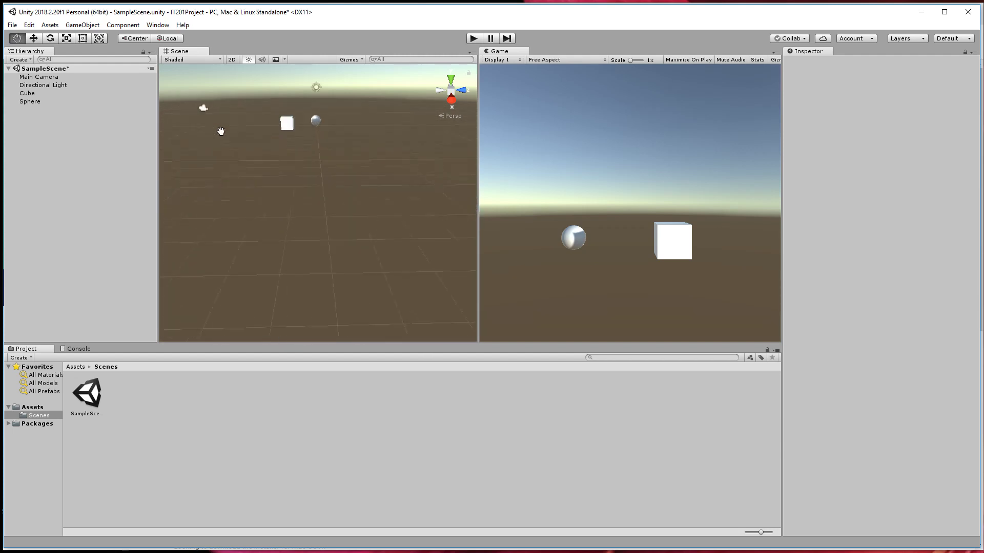
middle_drag(221, 132, 229, 217)
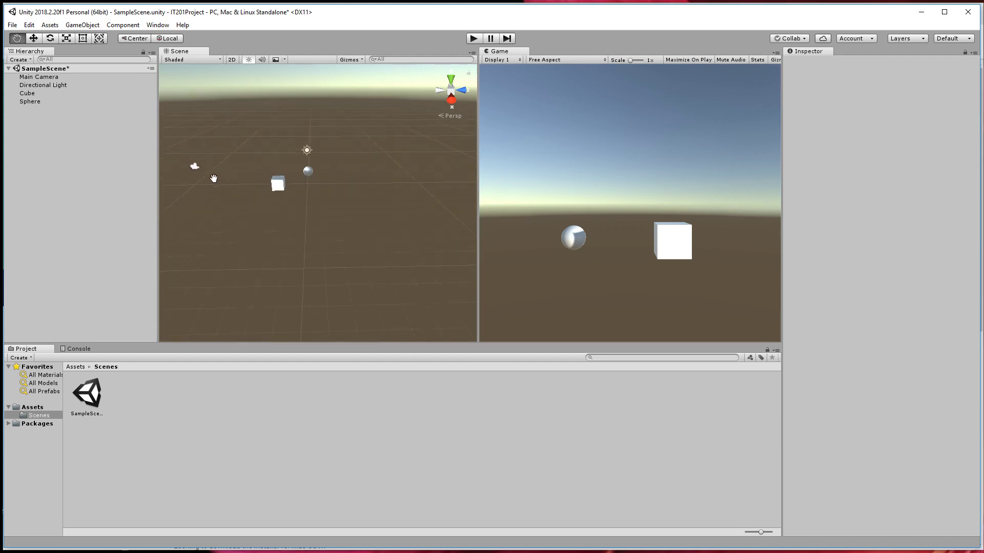
middle_drag(235, 279, 227, 195)
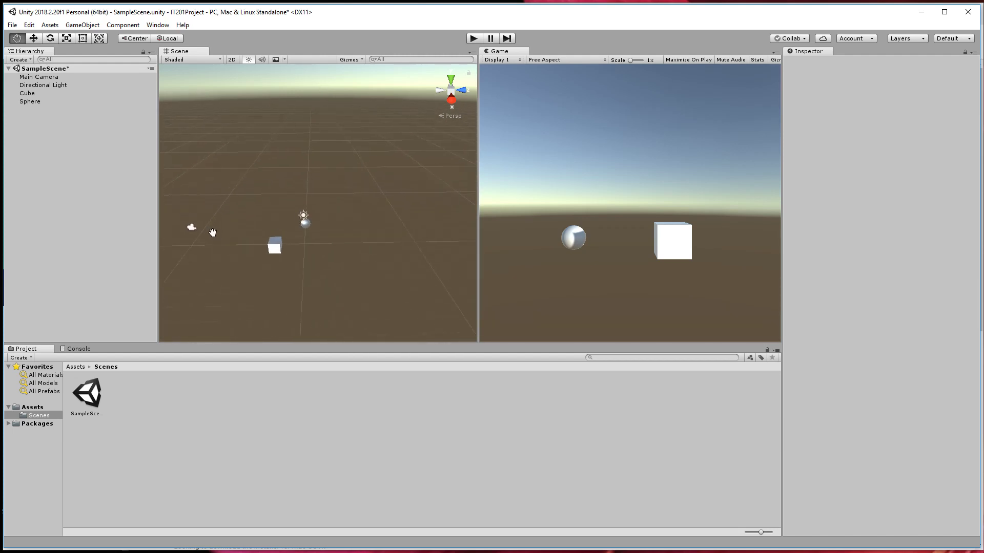
middle_drag(212, 233, 267, 157)
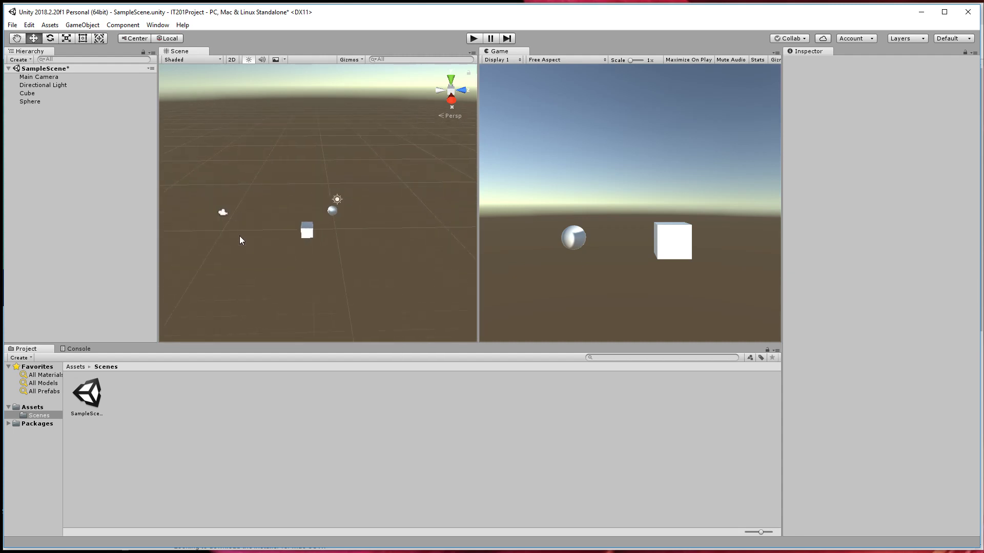
Combine orbiting and panning in the Scene view to look at the objects from different angles.
alt+drag(343, 251, 255, 254)
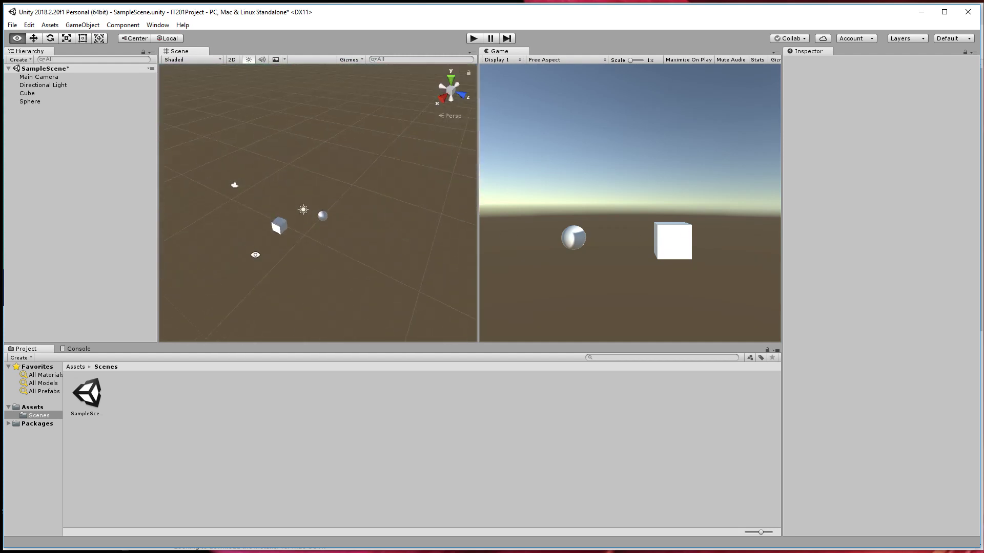
alt+drag(449, 208, 249, 215)
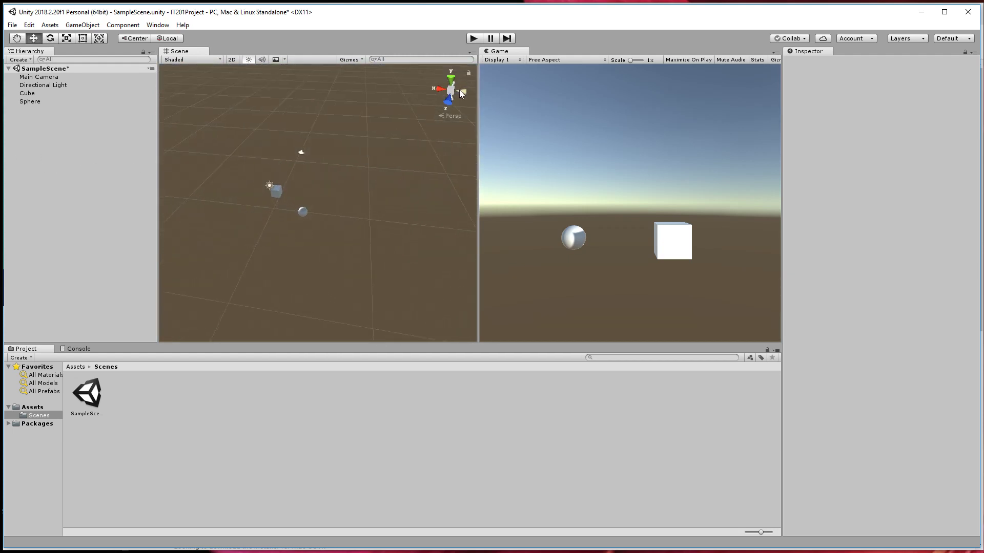
alt+drag(456, 102, 334, 169)
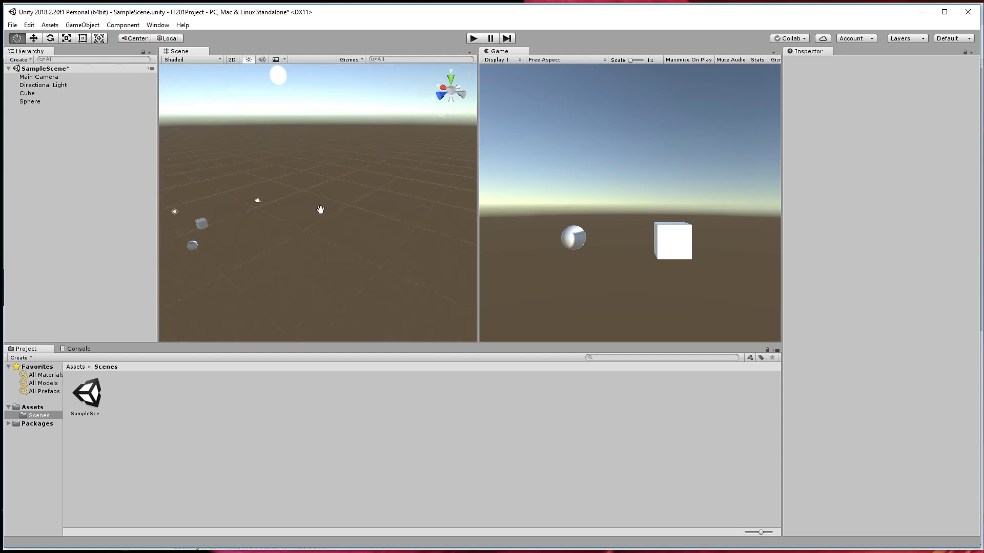
drag(463, 213, 436, 147)
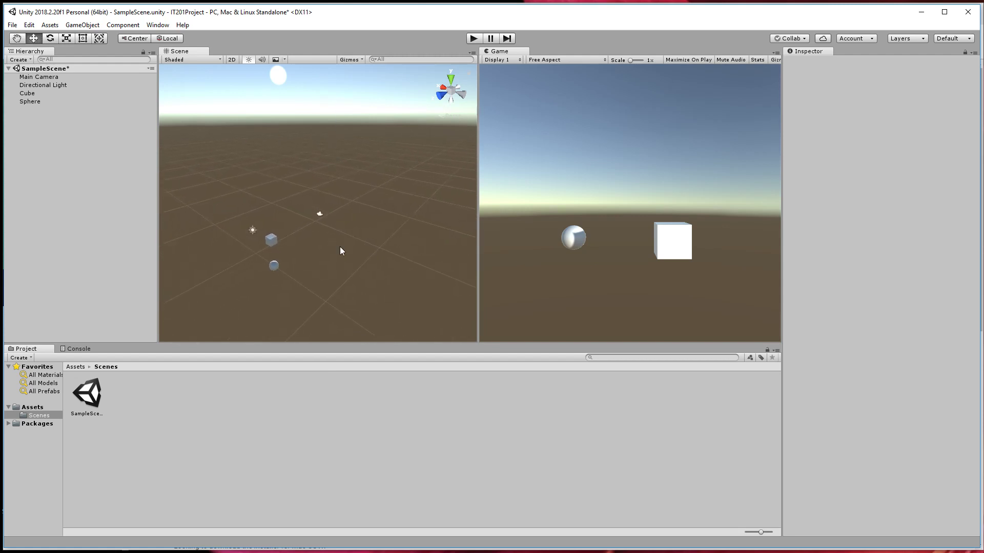
alt+drag(340, 247, 167, 233)
alt+drag(331, 233, 893, 219)
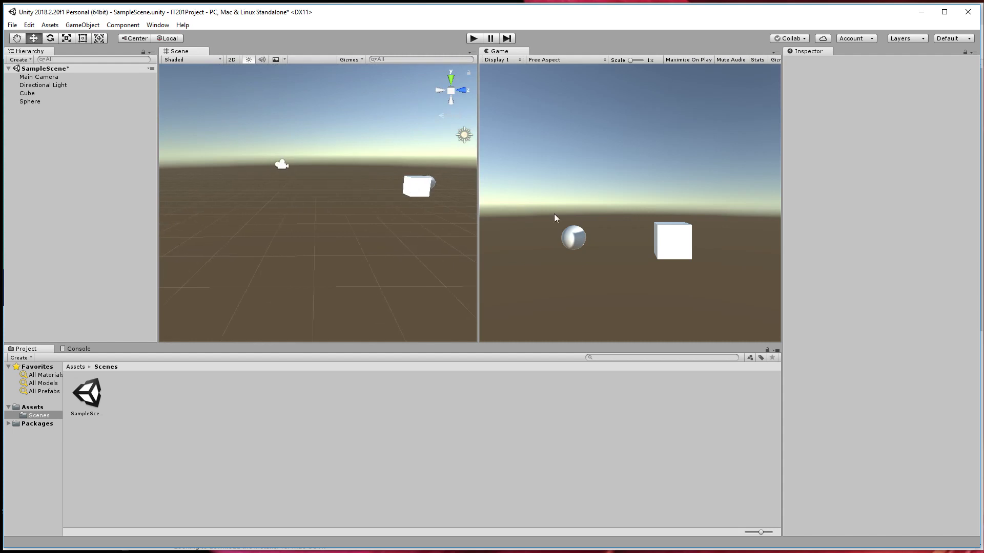
Fly through the scene while looking around, lowering, raising and advancing the viewpoint.
alt+drag(419, 220, 432, 312)
alt+drag(379, 290, 317, 220)
key(q)
key(e)
right_drag(316, 221, 217, 232)
key(e)
key(q)
key(e)
key(q)
key(w)
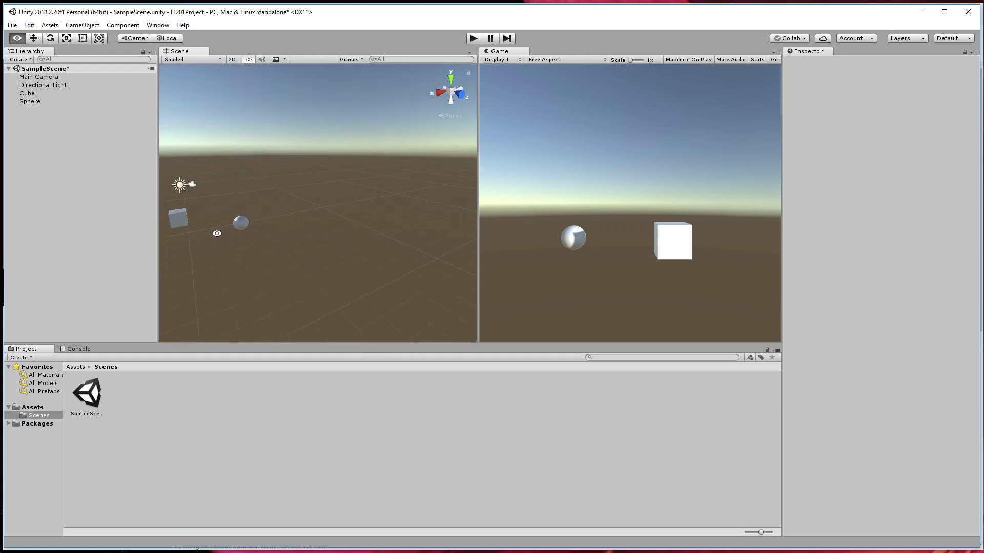
Select the cube and move it along Z to about -36.77, far from the sphere.
middle_drag(217, 233, 299, 235)
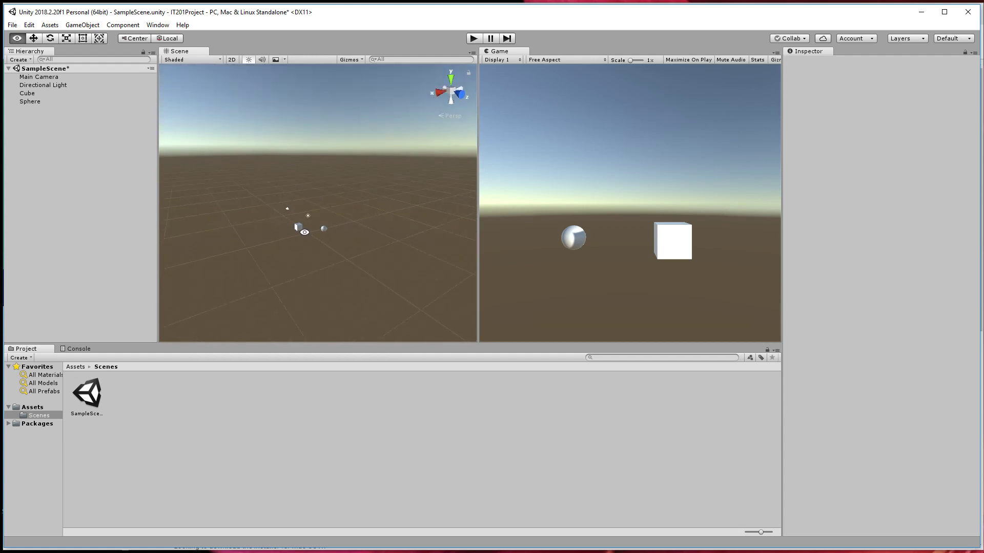
right_drag(305, 230, 360, 253)
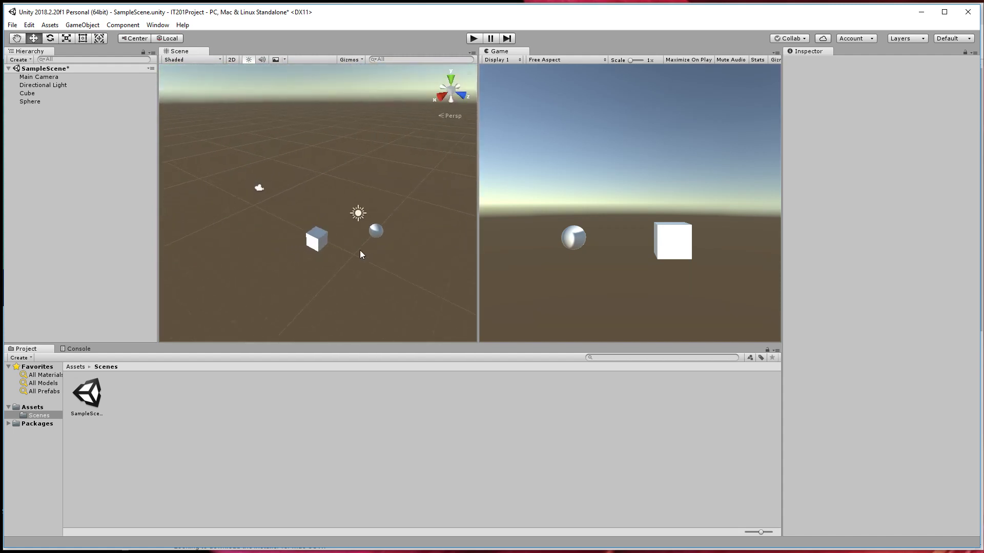
click(316, 233)
drag(353, 251, 96, 165)
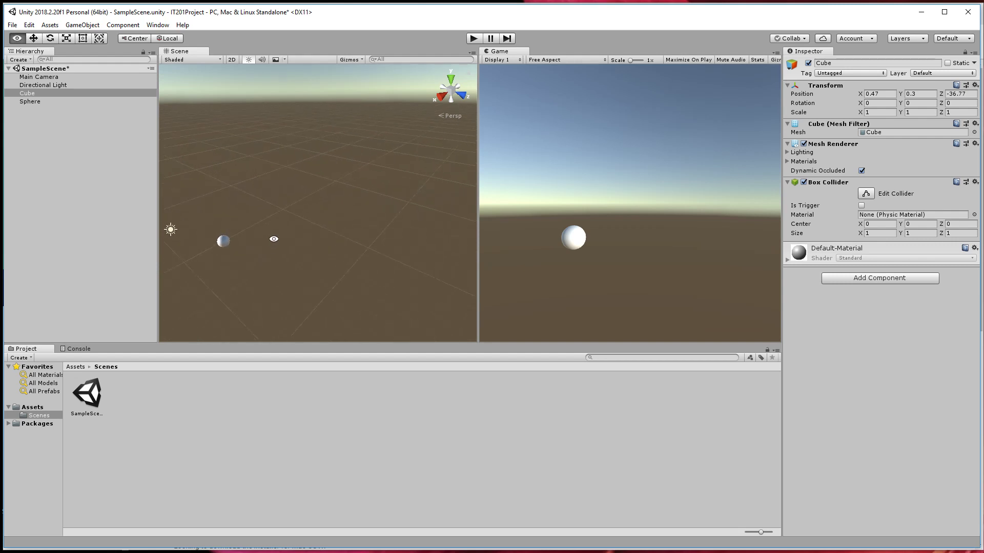
Select the sphere and set its X position to 0.
alt+drag(273, 238, 487, 328)
alt+drag(214, 367, 390, 241)
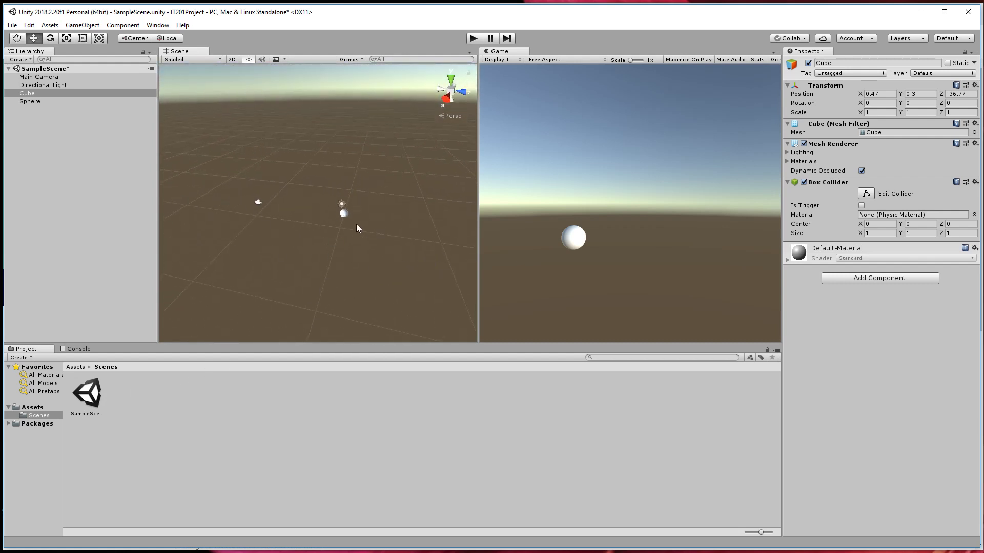
click(344, 213)
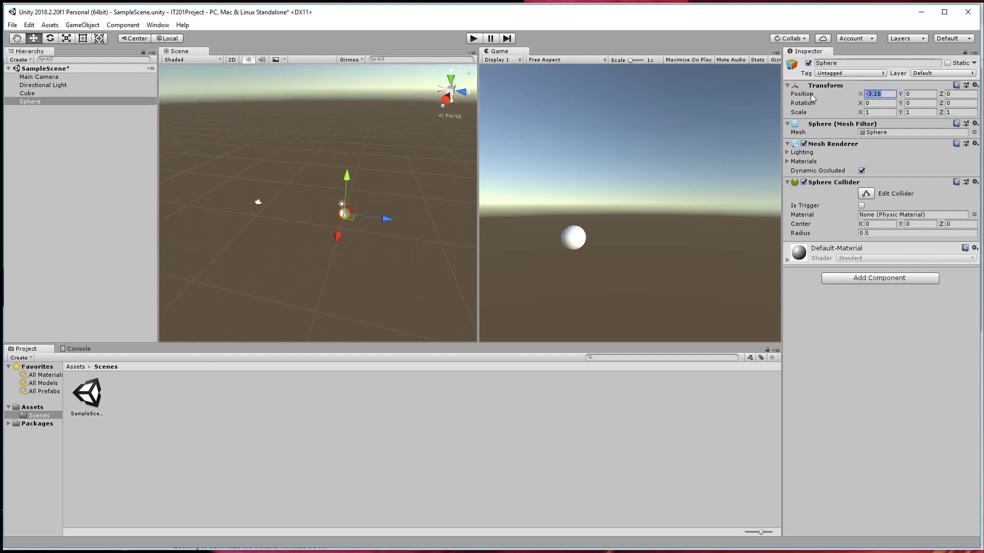
text(0)
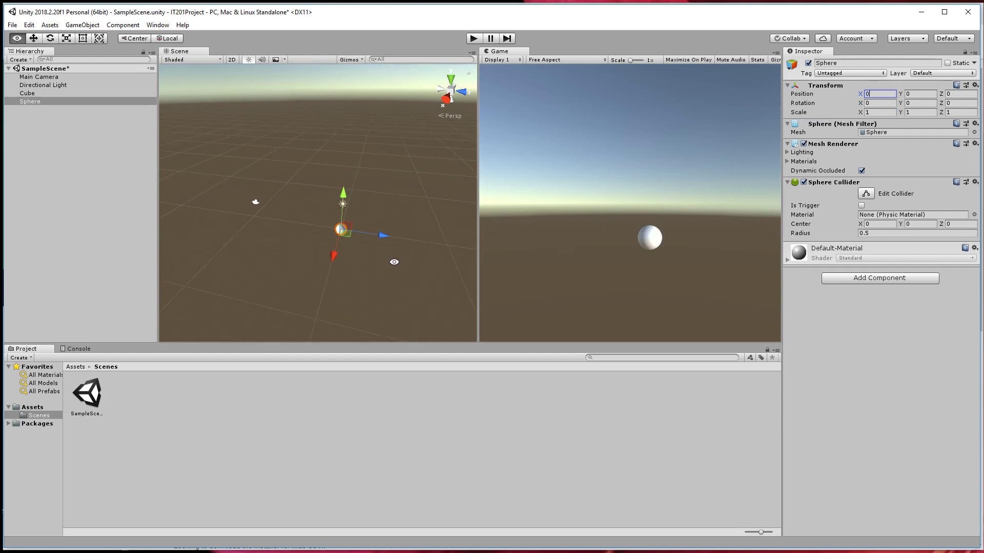
Look around the scene to find the distant cube, select it and frame it in the Scene view.
alt+drag(395, 261, 279, 306)
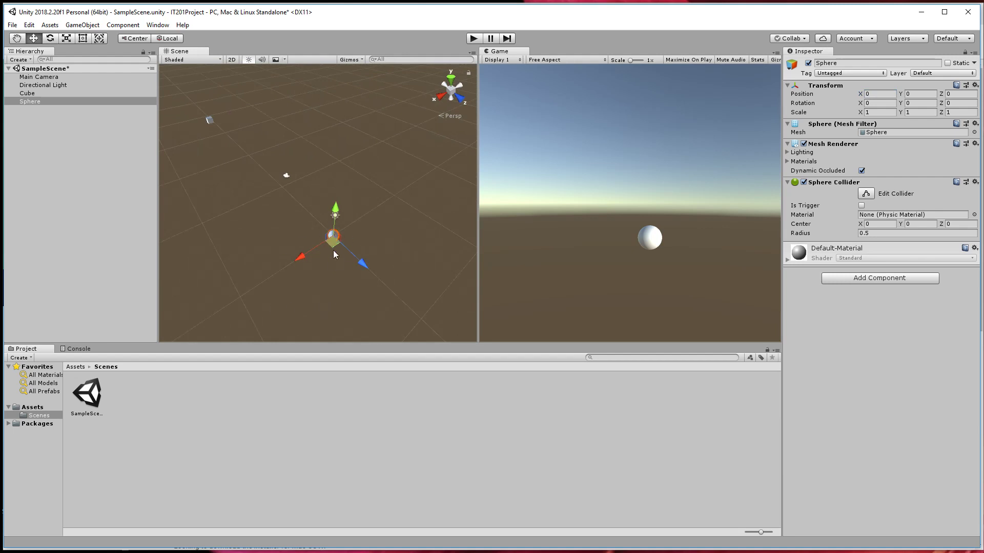
alt+drag(334, 276, 392, 240)
alt+drag(579, 277, 711, 284)
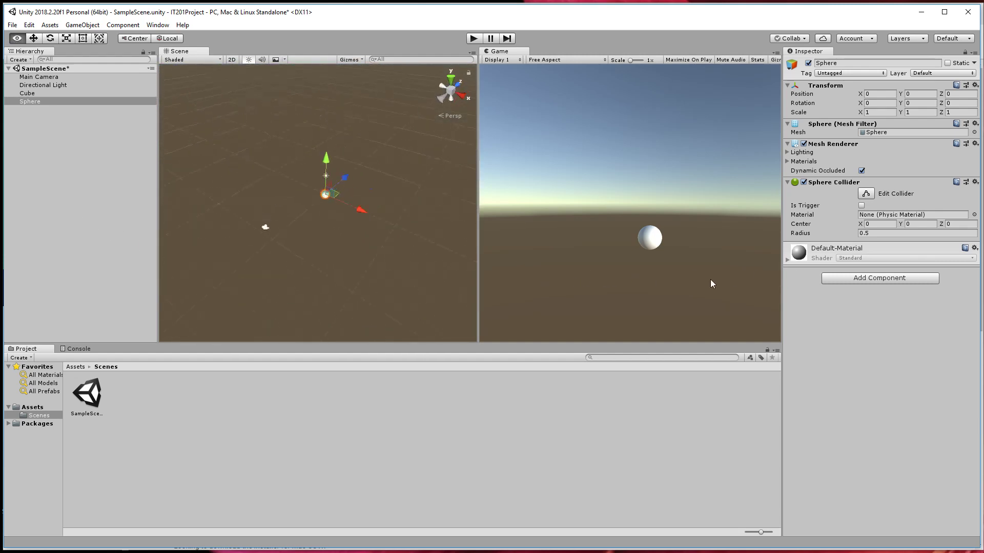
alt+drag(625, 290, 266, 254)
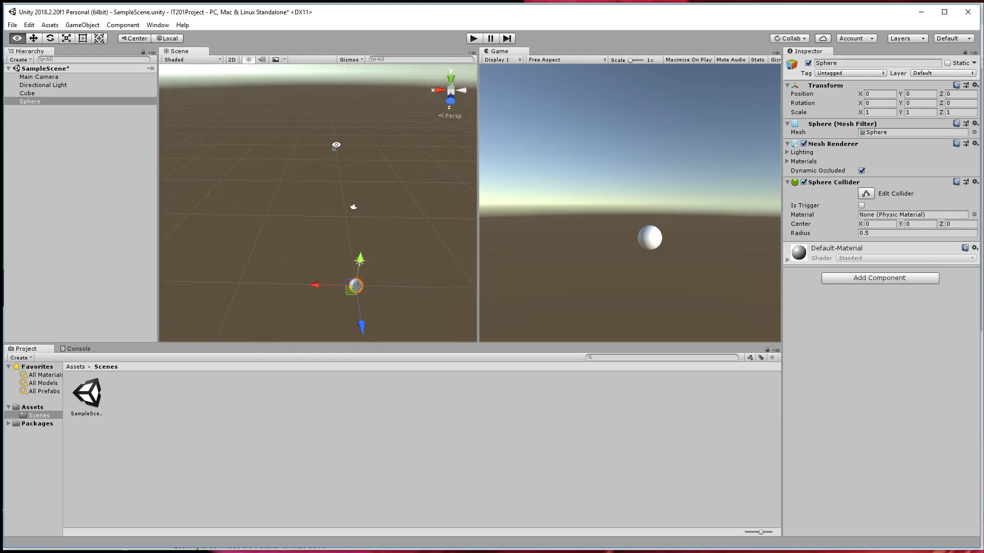
alt+drag(336, 144, 195, 93)
alt+drag(372, 149, 363, 259)
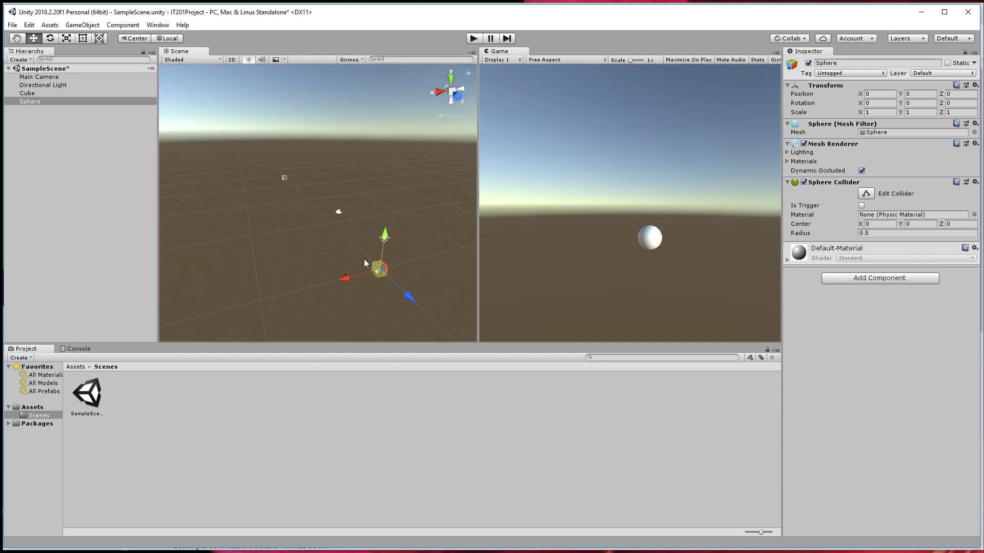
click(283, 177)
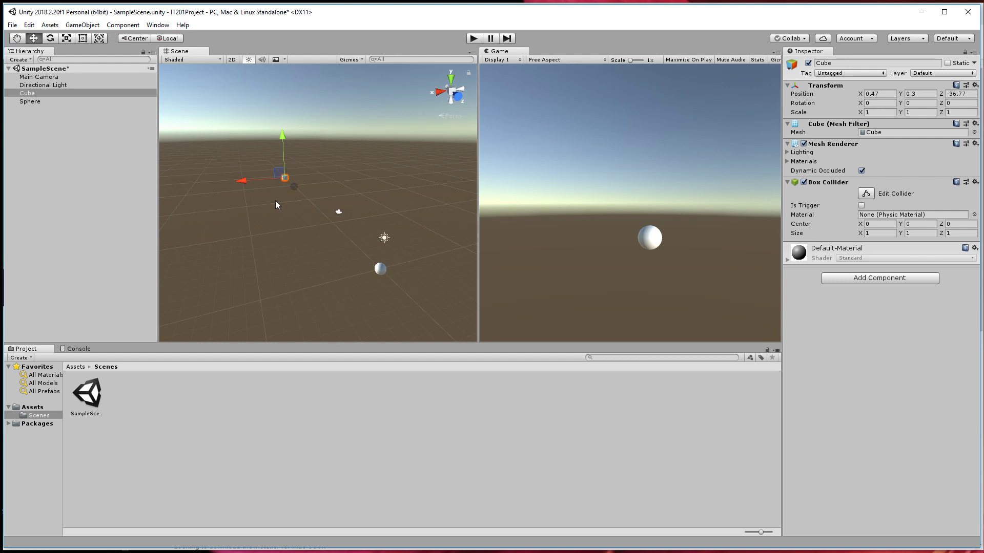
key(f)
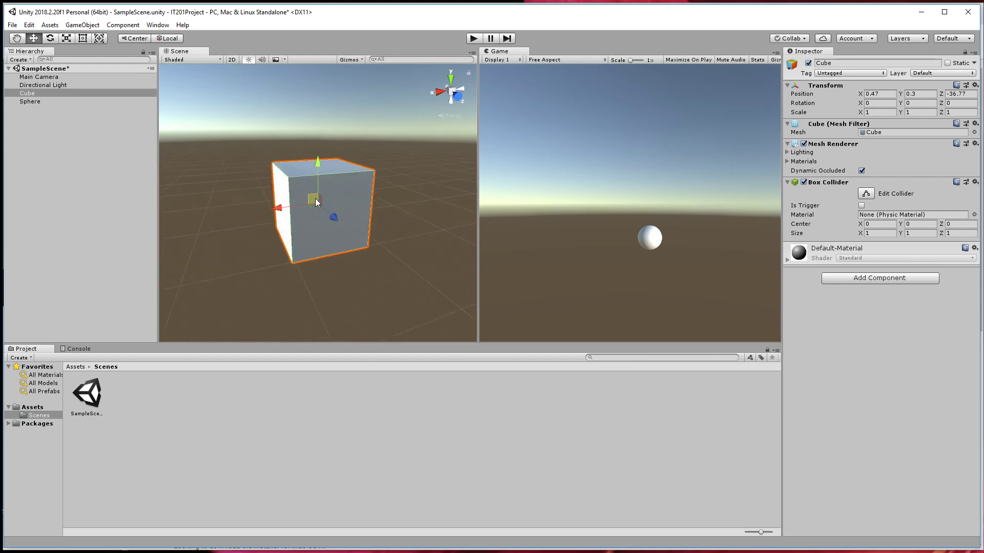
Zoom the Scene view in and out repeatedly around the framed cube.
scroll(316, 200, down, 5)
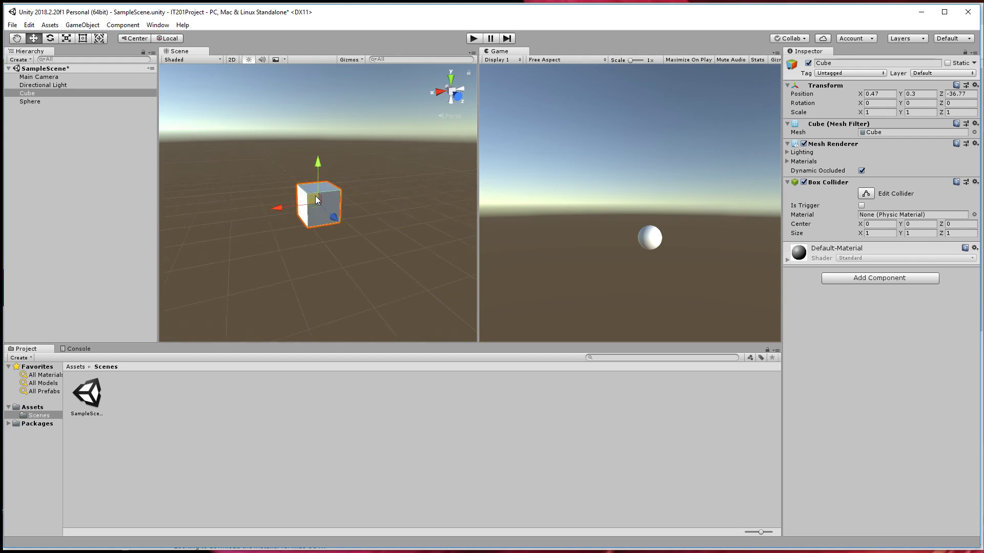
scroll(316, 201, down, 3)
scroll(316, 201, up, 4)
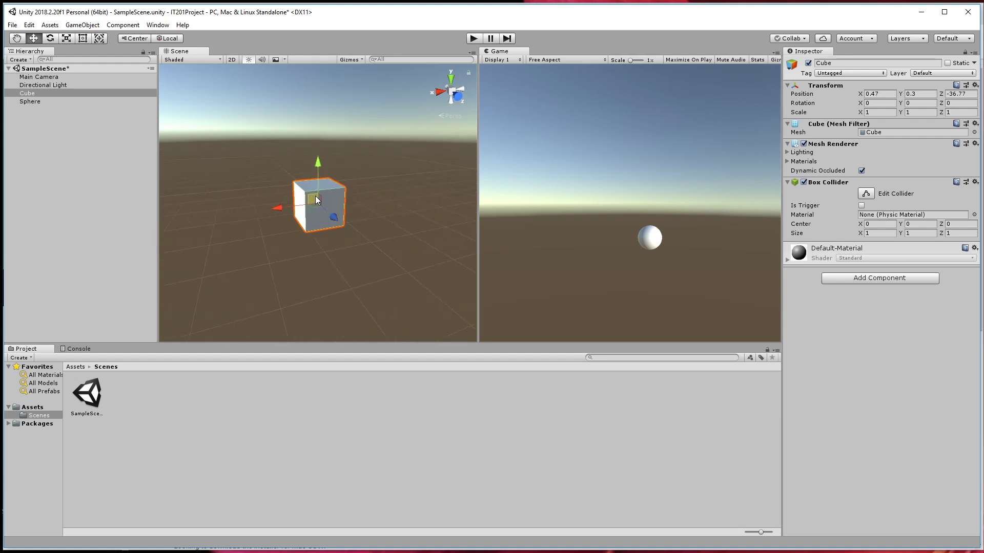
scroll(316, 201, down, 3)
scroll(316, 201, up, 5)
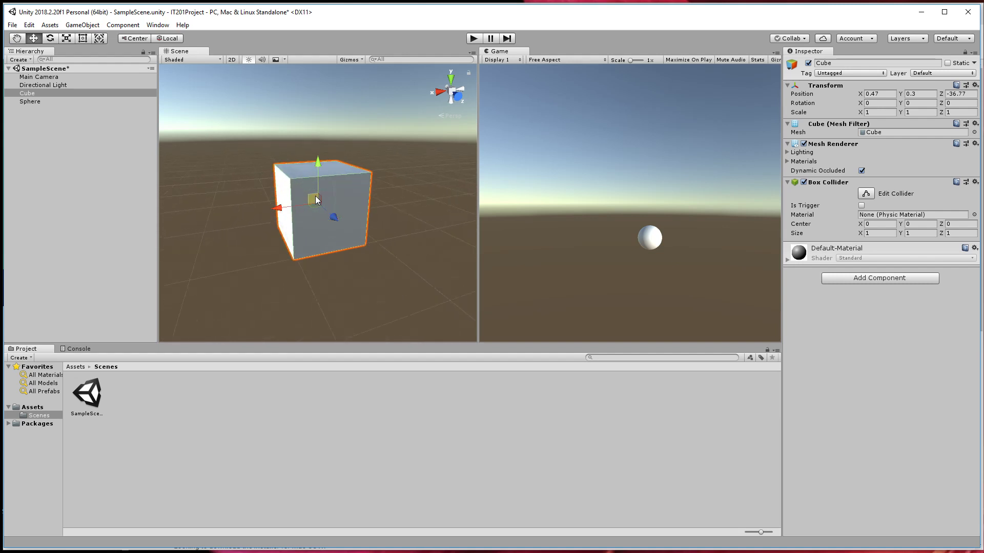
scroll(316, 201, down, 3)
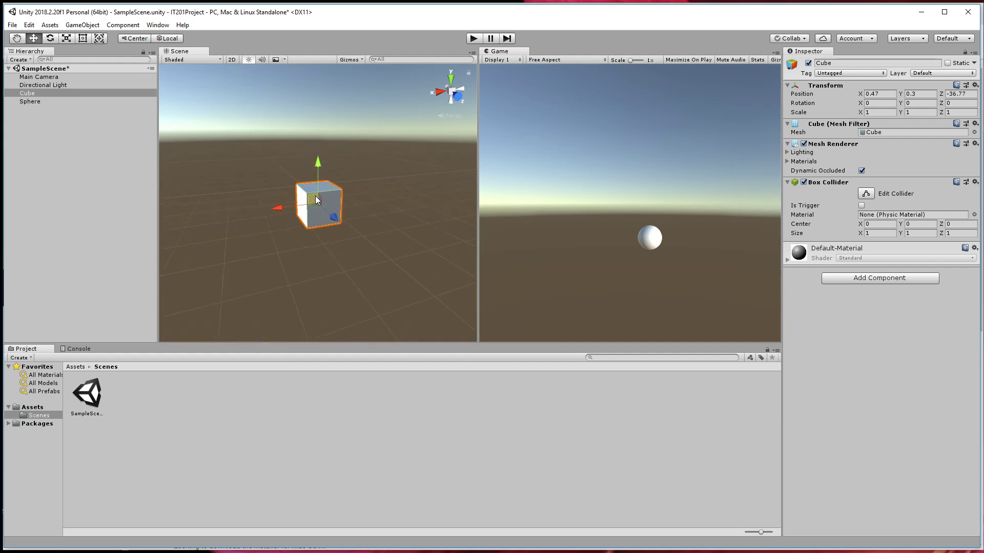
scroll(316, 199, up, 4)
scroll(316, 200, down, 5)
scroll(317, 200, up, 3)
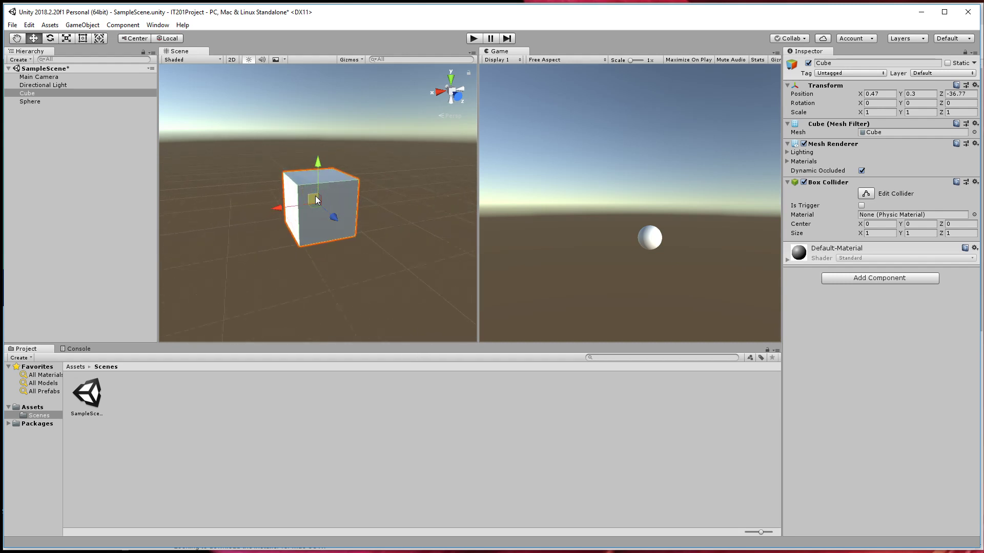
scroll(315, 197, up, 2)
scroll(315, 197, down, 4)
scroll(315, 196, up, 3)
right_click(257, 196)
scroll(257, 196, down, 4)
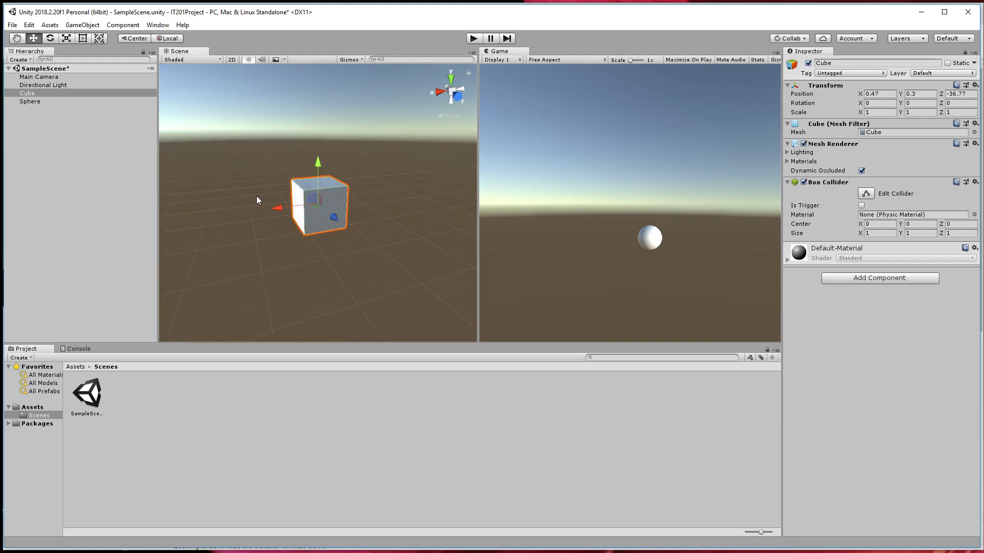
Orbit around the cube from a wider distance to examine it from several sides.
alt+drag(249, 199, 553, 208)
scroll(330, 211, down, 4)
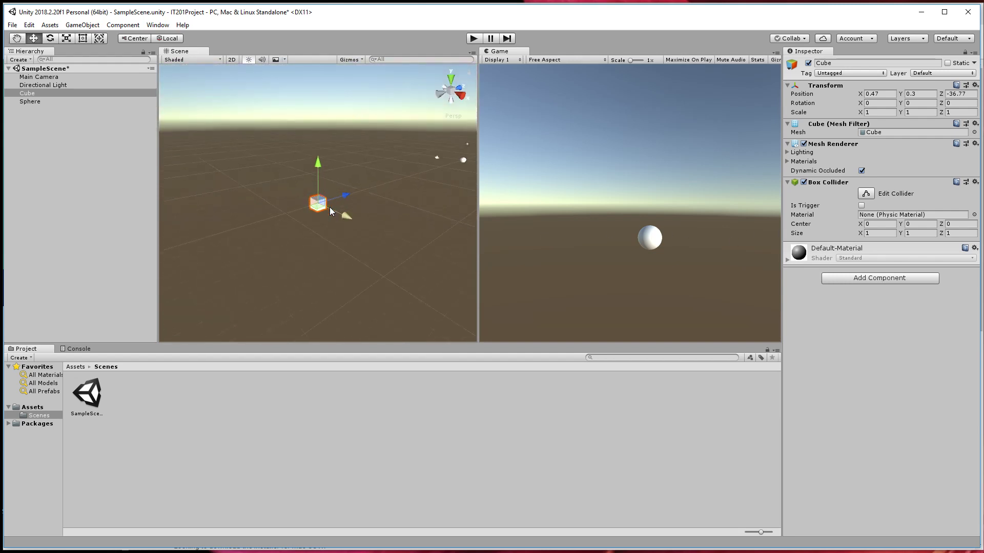
alt+drag(330, 211, 573, 186)
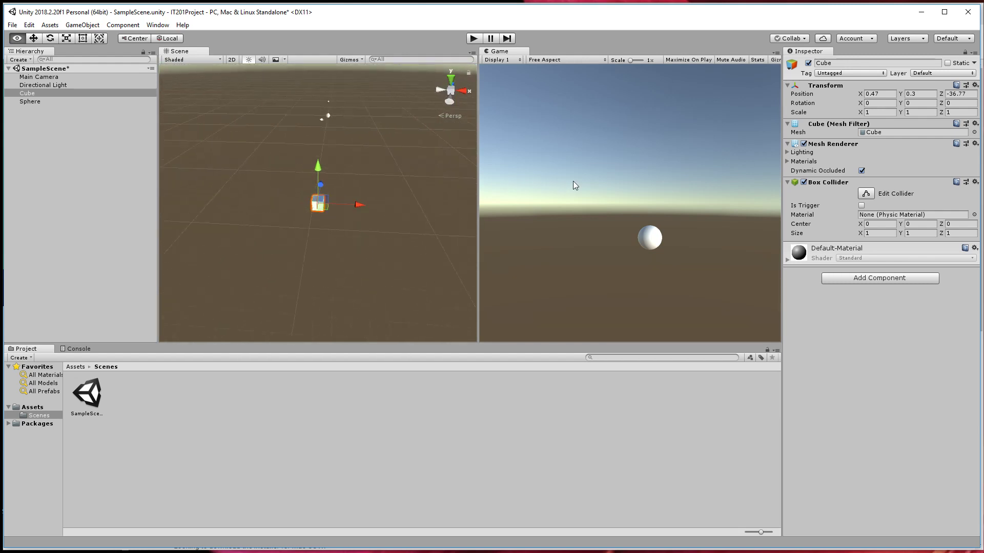
Select and frame the sphere, view it from other angles with the distant cube, and clear the selection.
click(328, 115)
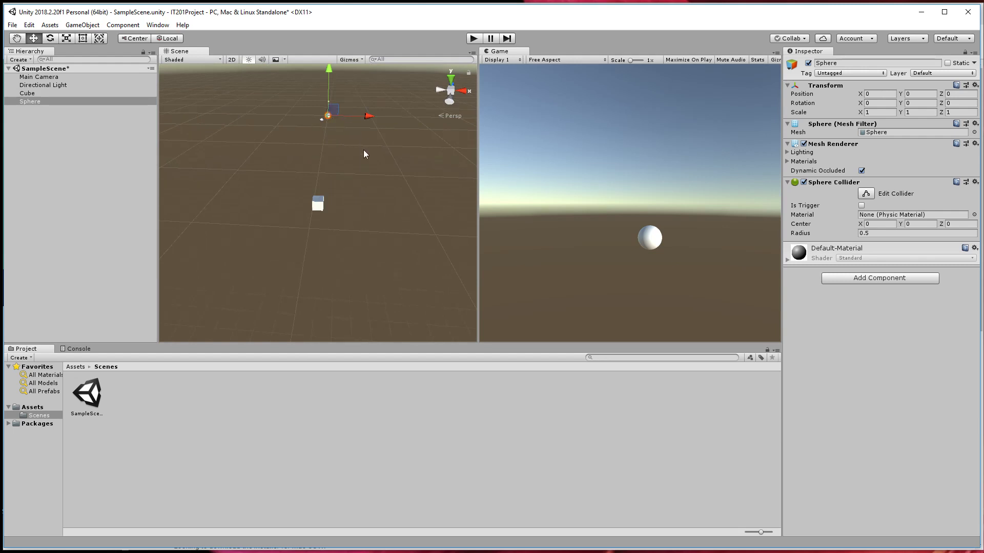
key(f)
alt+drag(402, 157, 295, 204)
scroll(295, 204, down, 6)
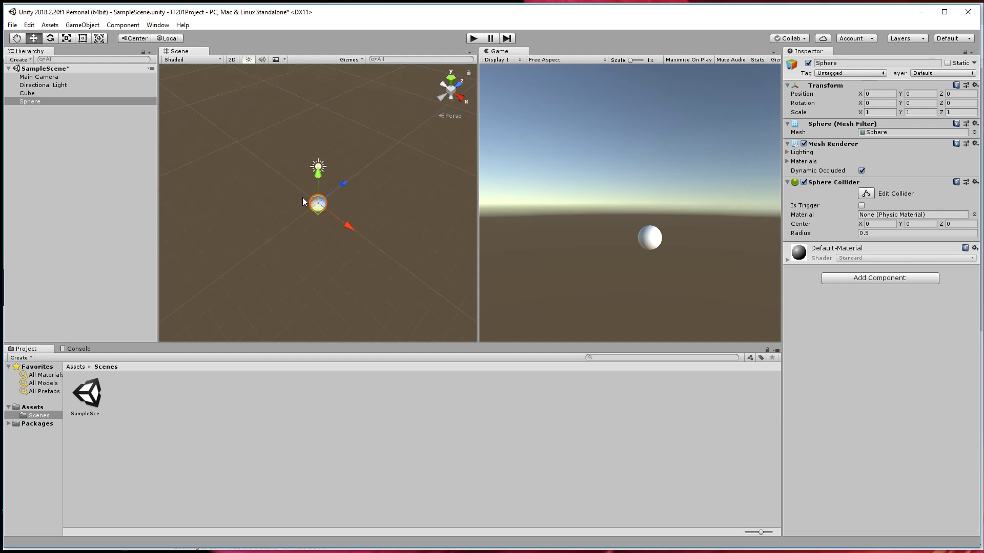
alt+drag(422, 264, 291, 243)
click(282, 200)
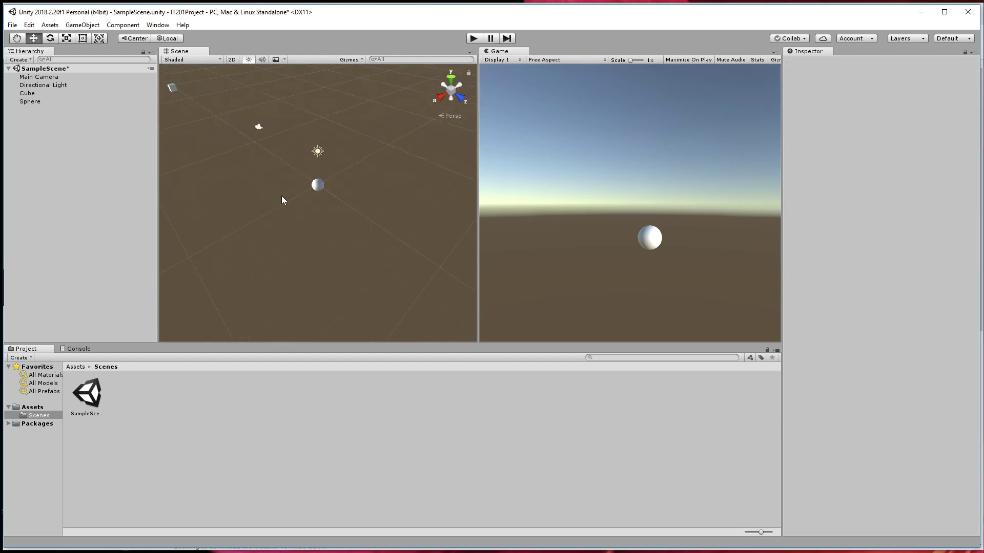
Move the sphere to about X -1.4, Y -1.54, Z -1.85 and rotate it freely on several axes.
click(318, 185)
drag(287, 197, 314, 203)
key(e)
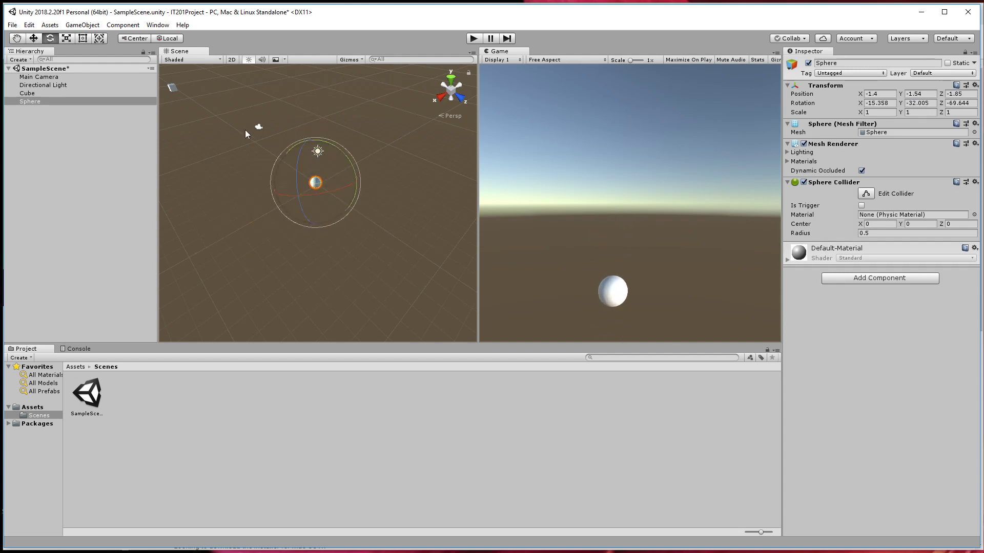
Stretch the sphere along its local Z axis to a scale of about 4.42 and rotate the stretched shape.
key(r)
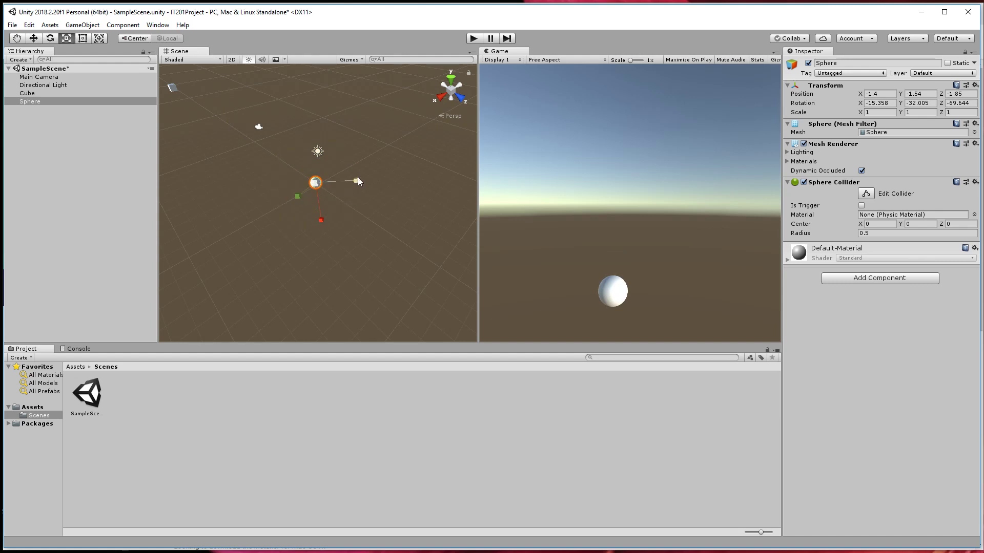
drag(358, 179, 487, 183)
key(e)
drag(323, 210, 261, 215)
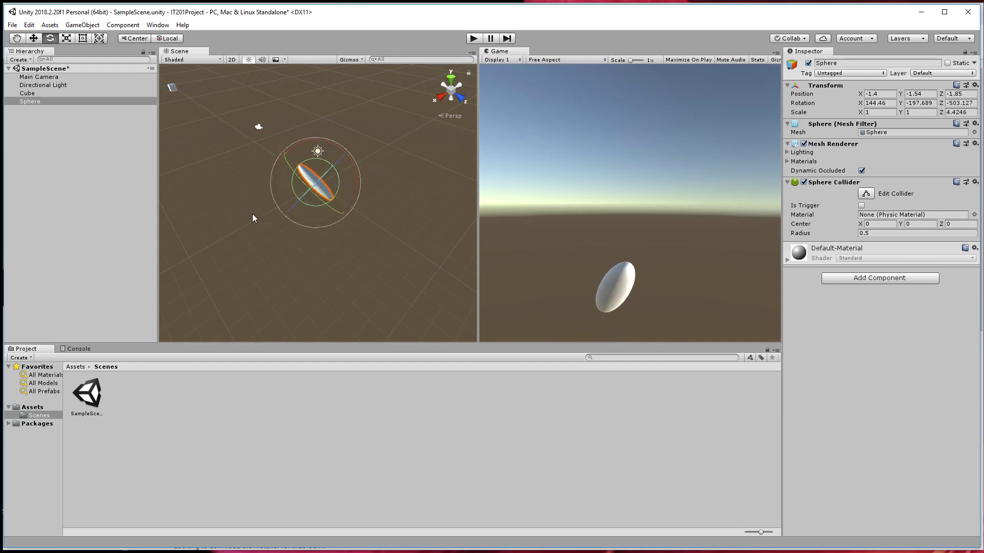
Reset the sphere's Transform component to its default values.
click(975, 85)
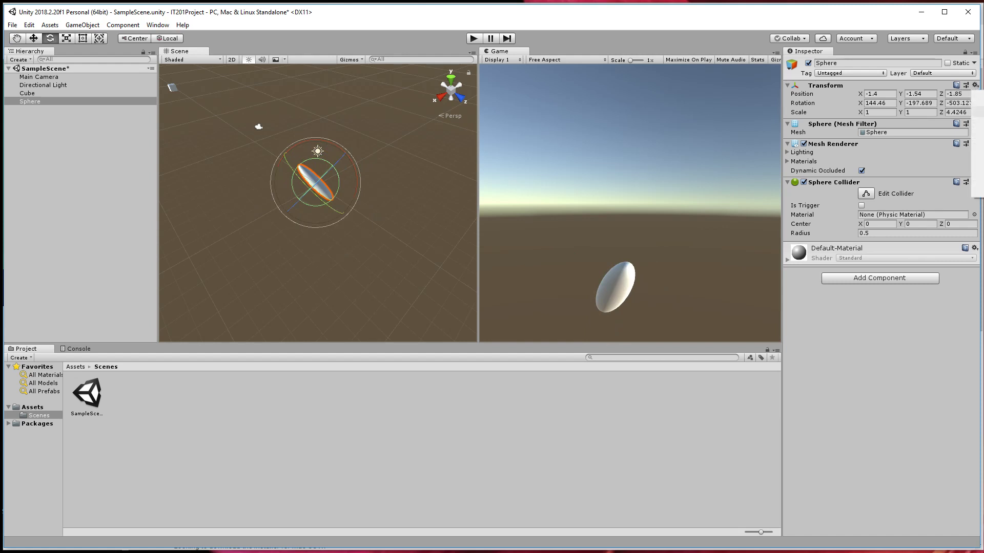
click(978, 96)
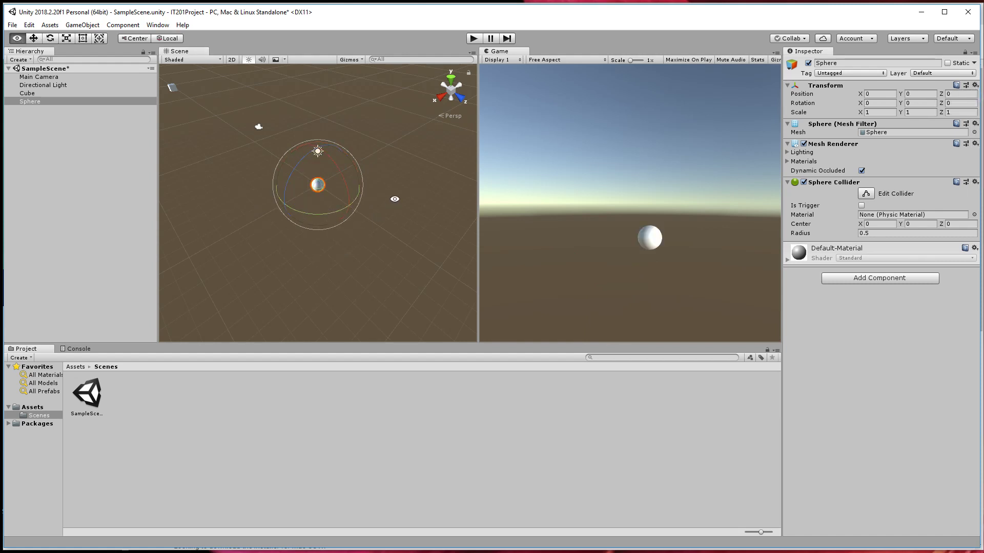
Delete the cube from SampleScene.
alt+drag(393, 199, 347, 203)
alt+scroll(347, 204, up, 10)
alt+middle_drag(313, 211, 340, 224)
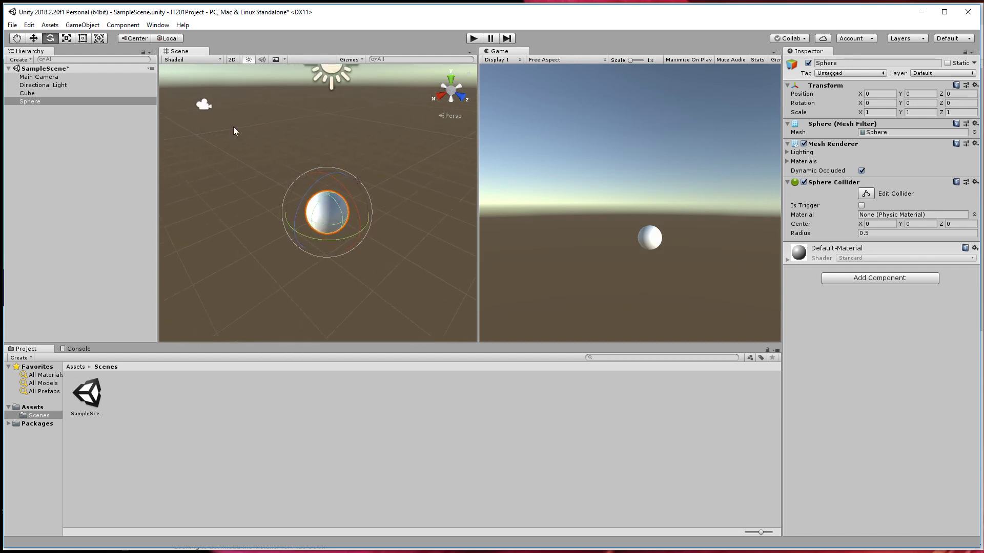
click(50, 91)
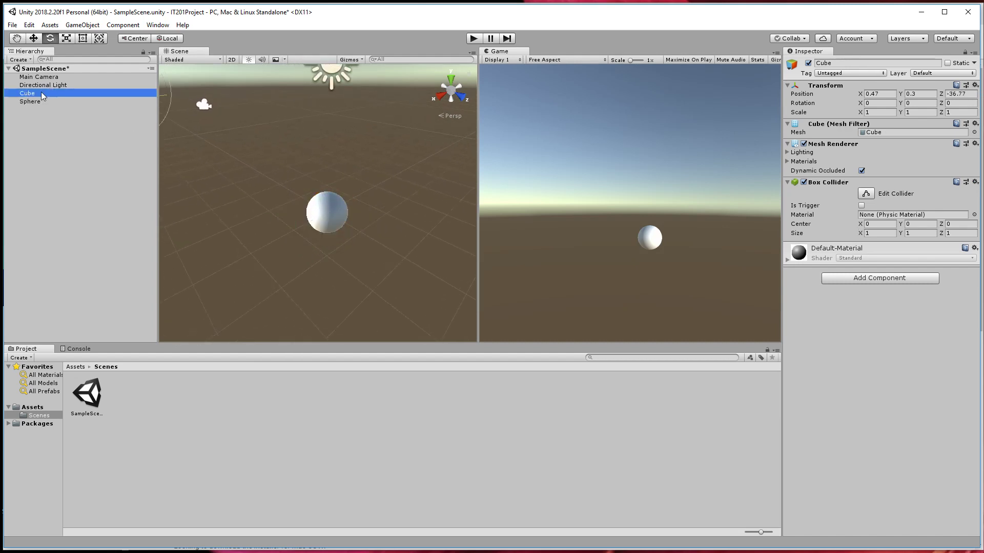
key(Delete)
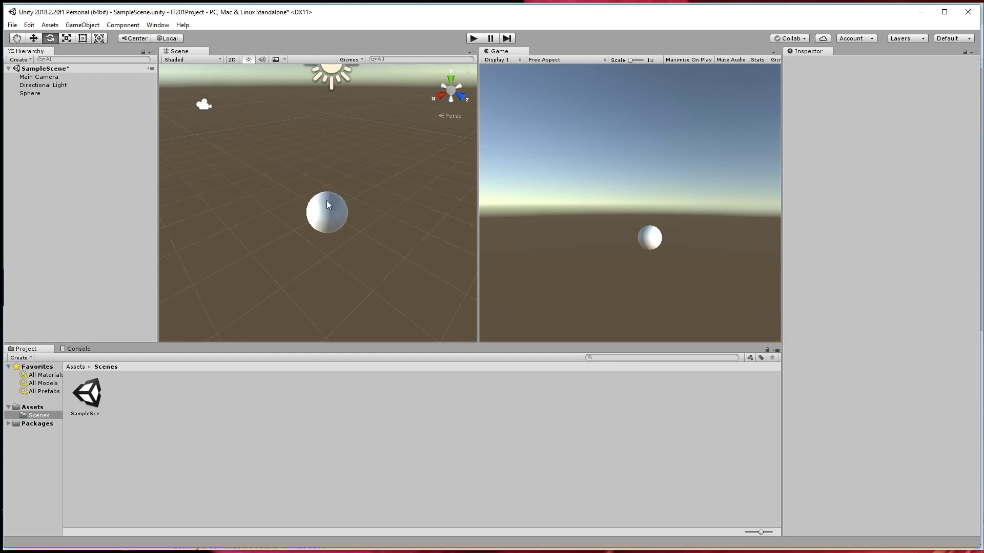
Select the main camera, directional light and sphere in turn to review the objects in the scene.
click(205, 105)
click(343, 72)
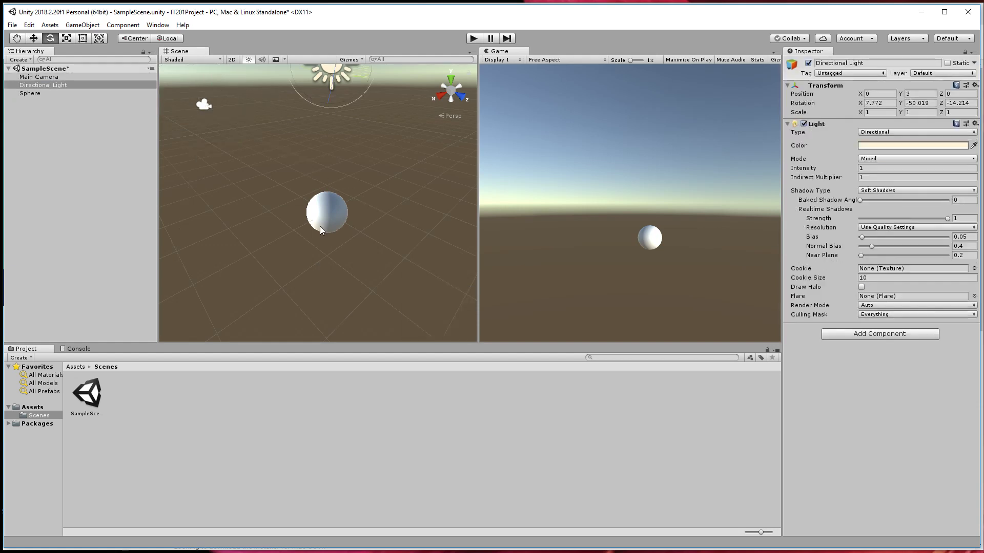
click(324, 203)
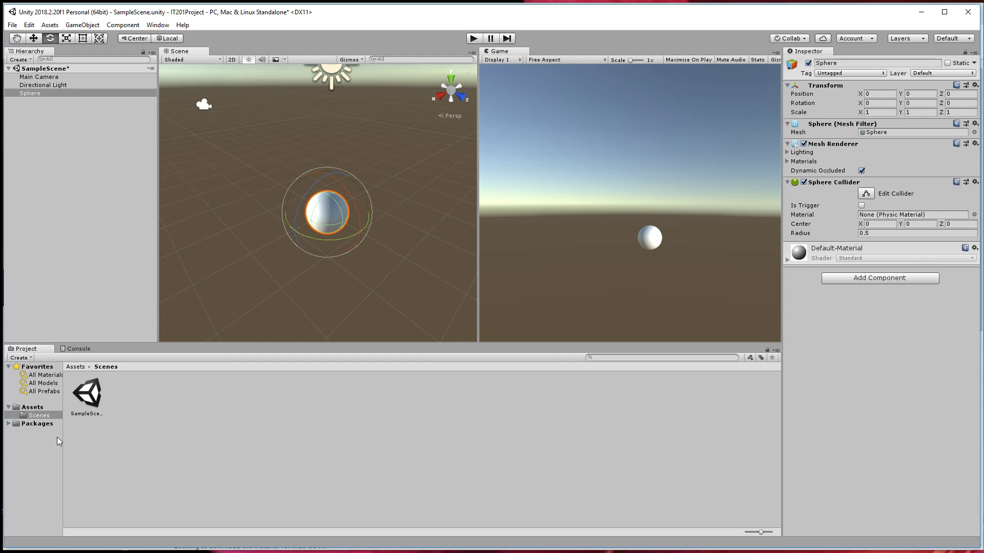
Save the changes to SampleScene.
click(12, 24)
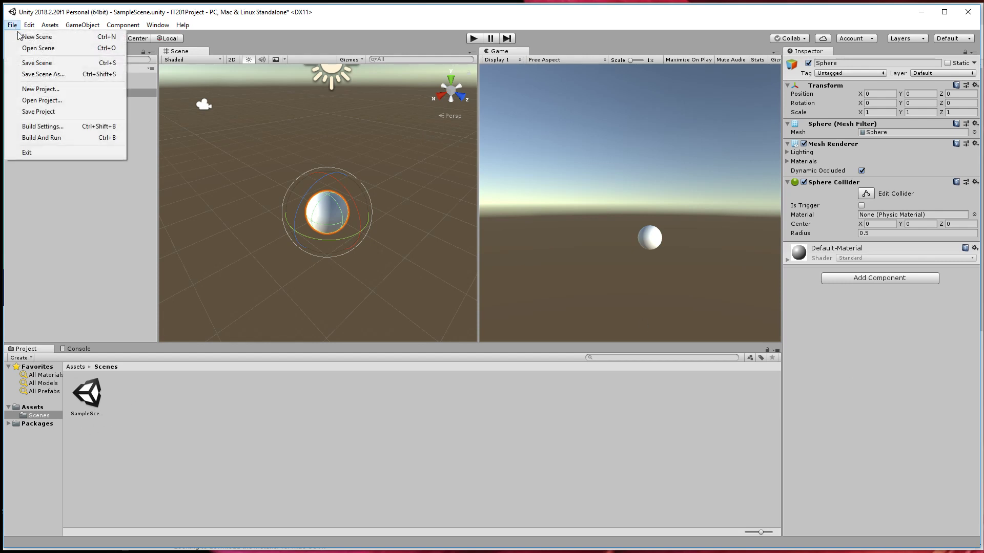
click(72, 62)
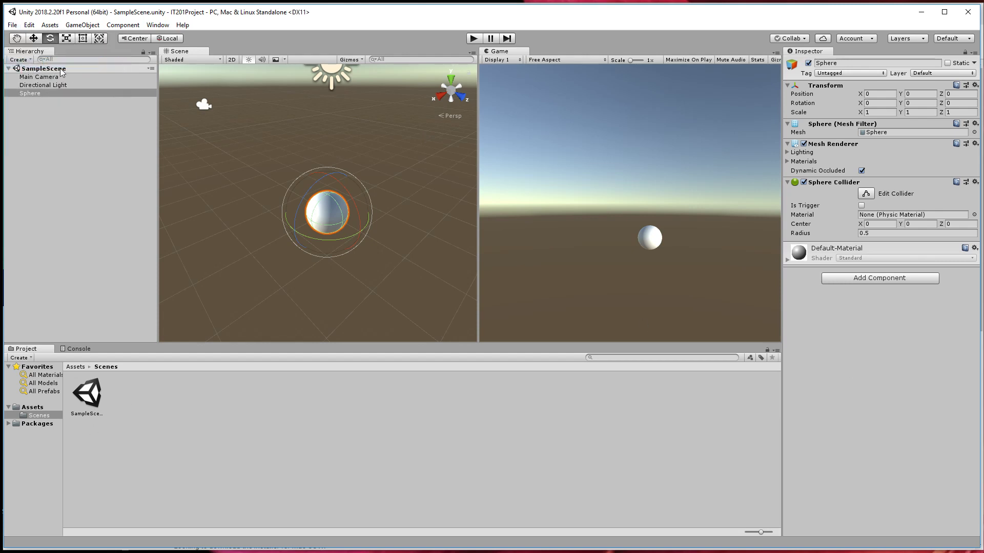